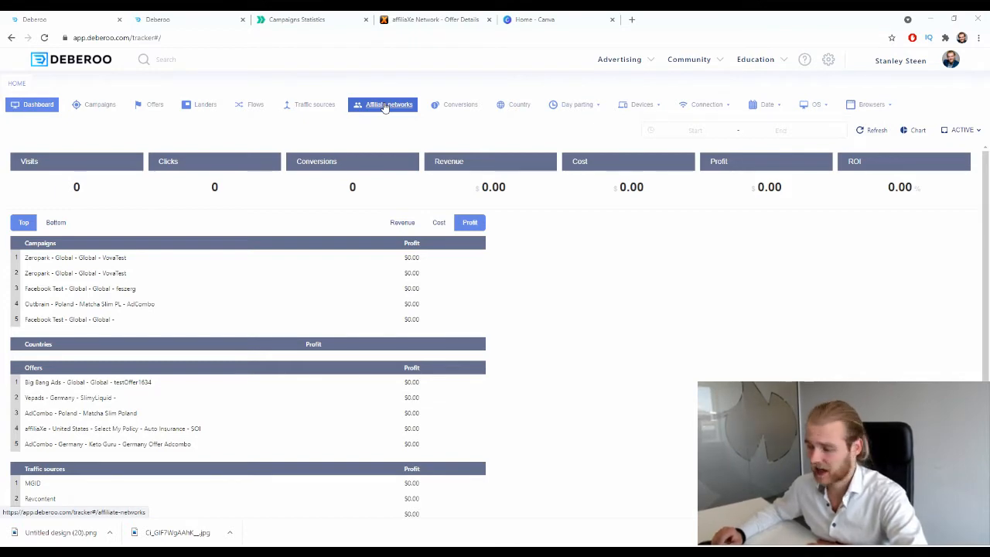
Switch to affiliaXe and review the WIFI UltraBoost offer's locations, insights, guidelines and country restrictions
left_click(445, 17)
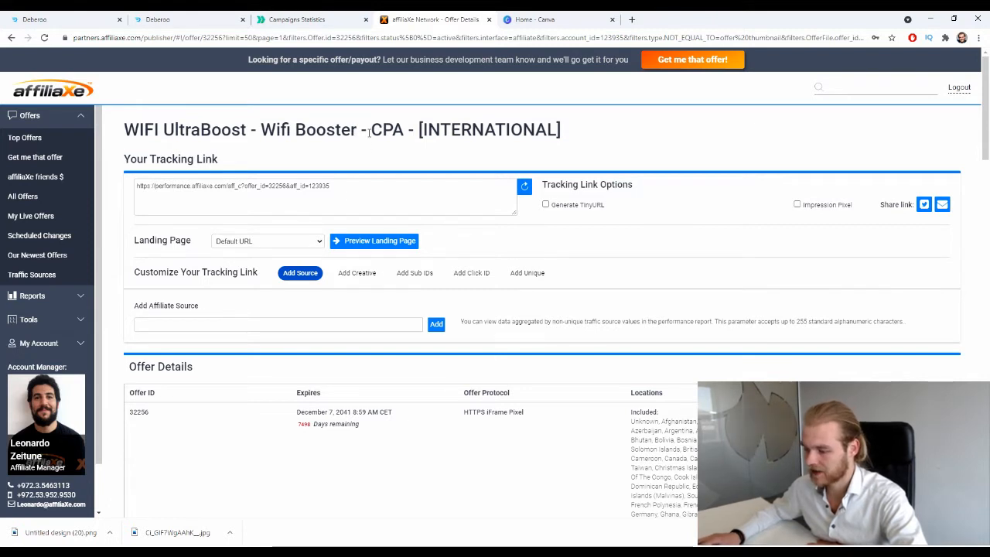
left_click_drag(572, 127, 507, 132)
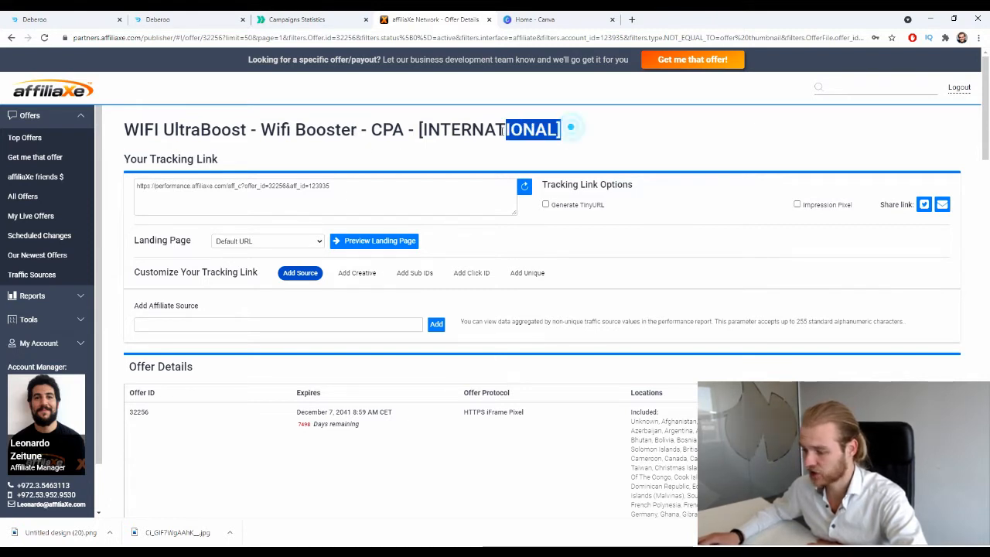
left_click(511, 133)
scroll(513, 150, "down", 2)
scroll(513, 150, "down", 2)
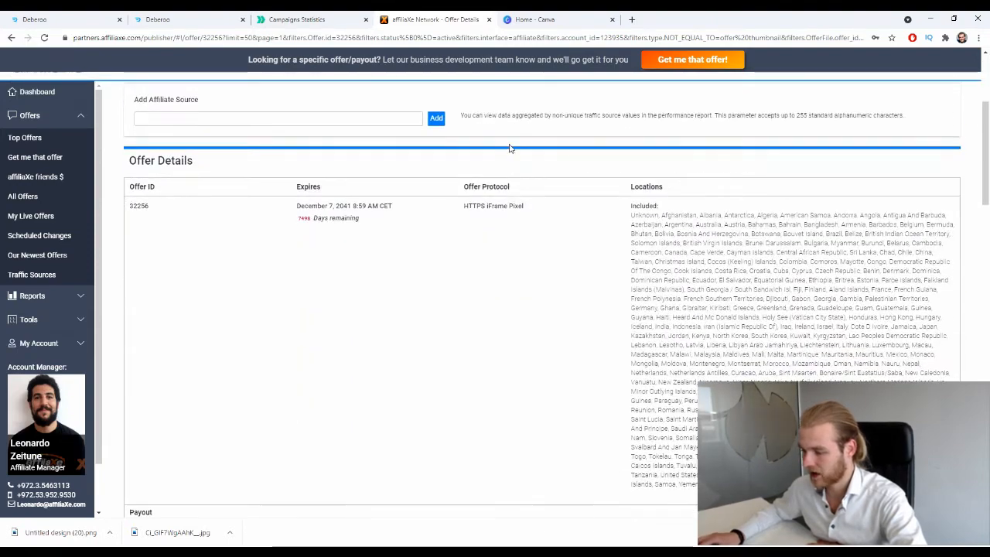
scroll(518, 151, "down", 2)
scroll(560, 162, "down", 10)
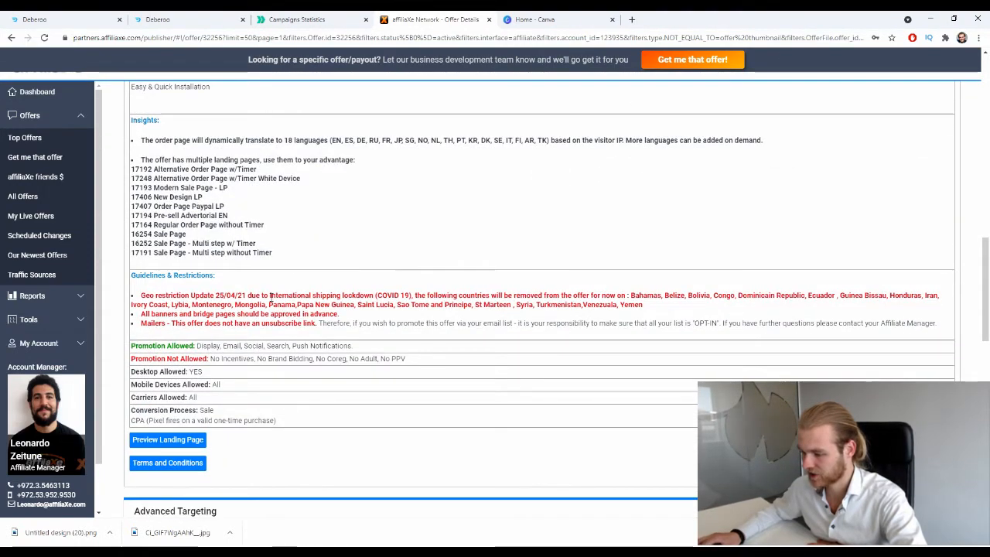
left_click_drag(625, 294, 474, 305)
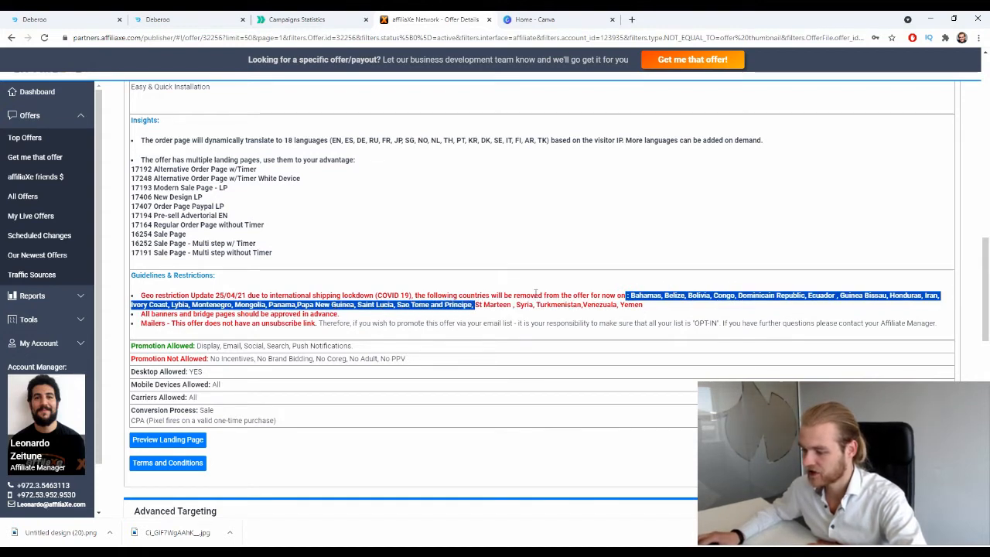
left_click(546, 302)
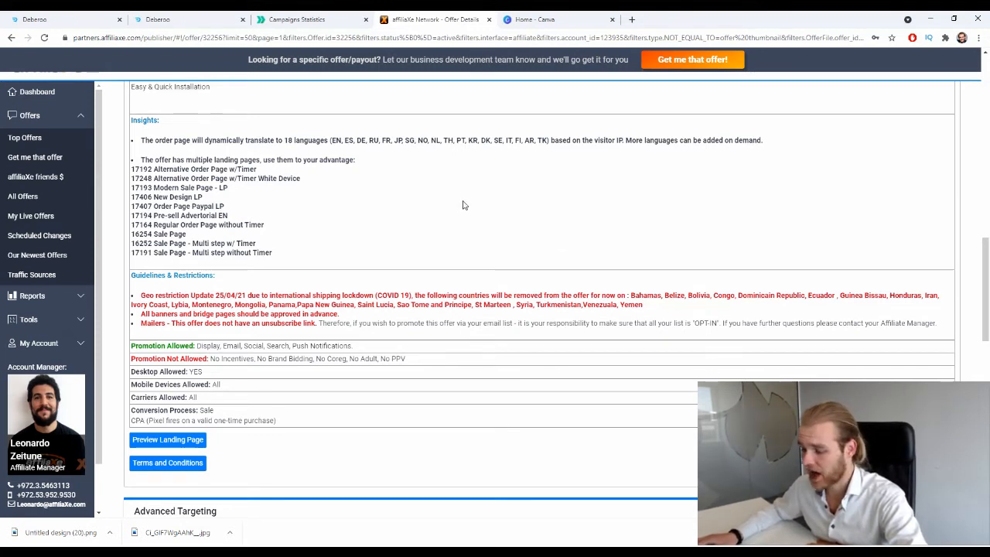
scroll(449, 245, "up", 15)
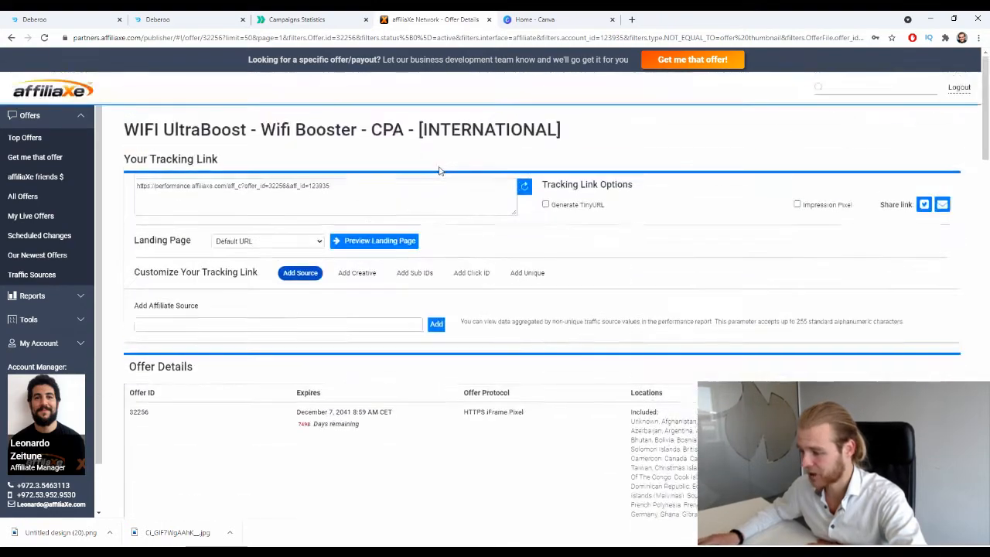
Preview the offer's default landing page down to its order form, close it, and highlight the offer's tracking link
left_click(376, 240)
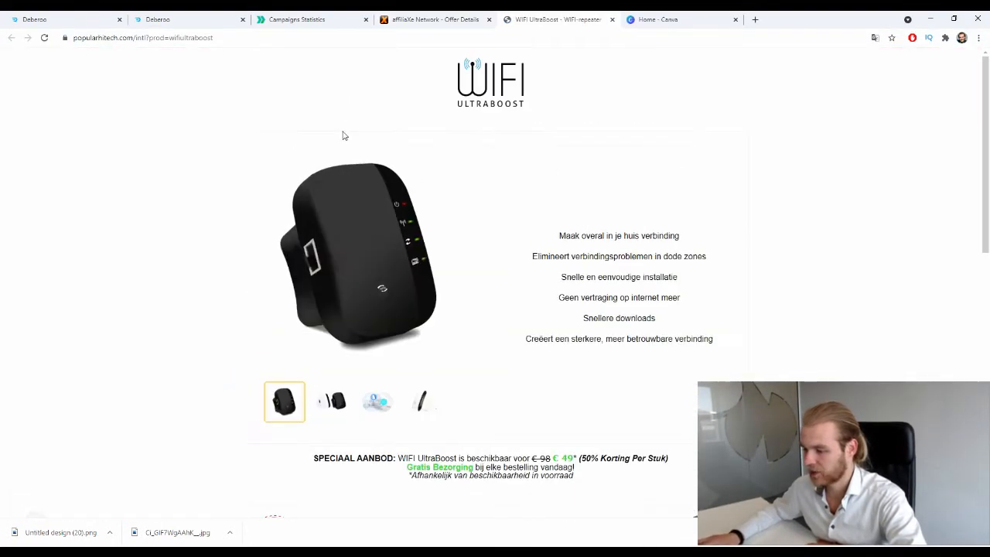
scroll(866, 242, "down", 10)
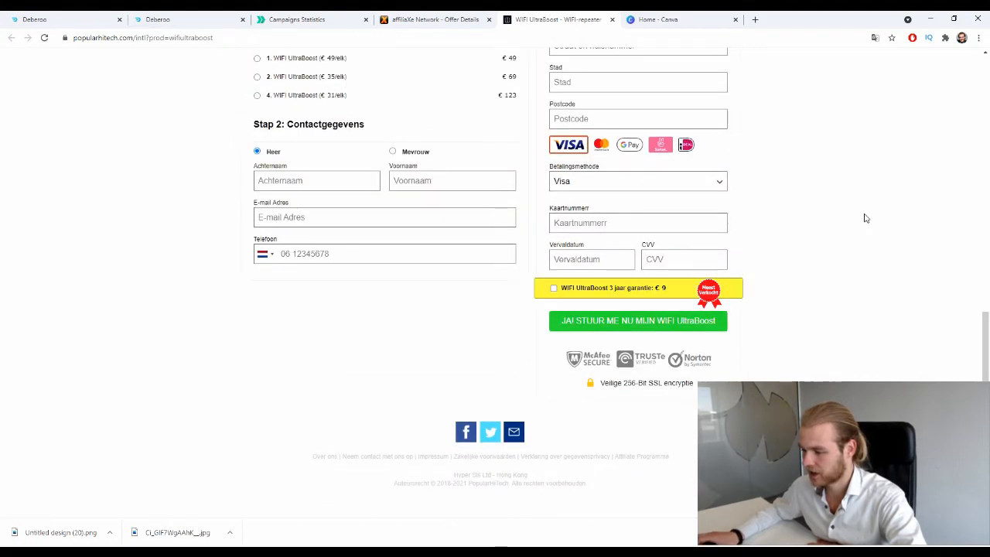
scroll(865, 218, "up", 10)
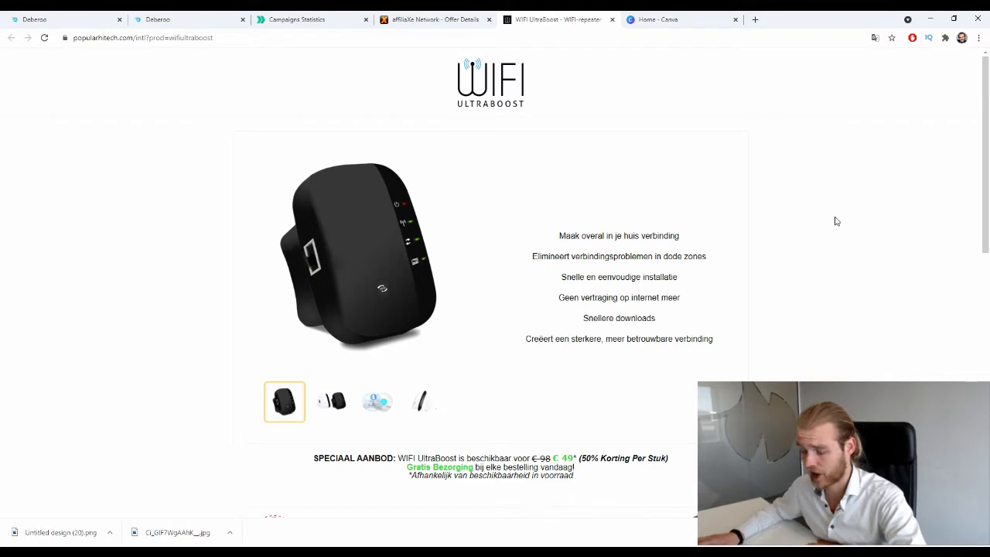
left_click(611, 20)
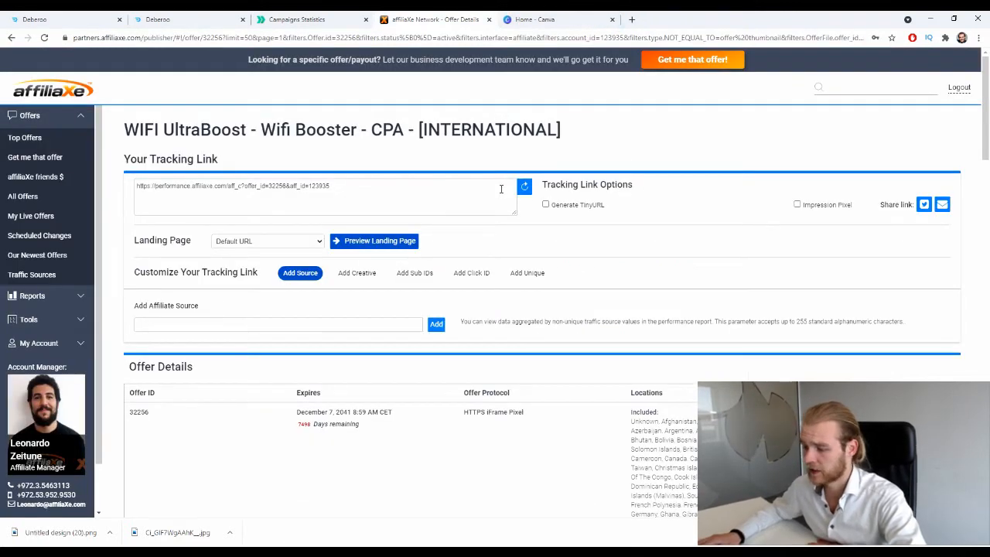
left_click(360, 194)
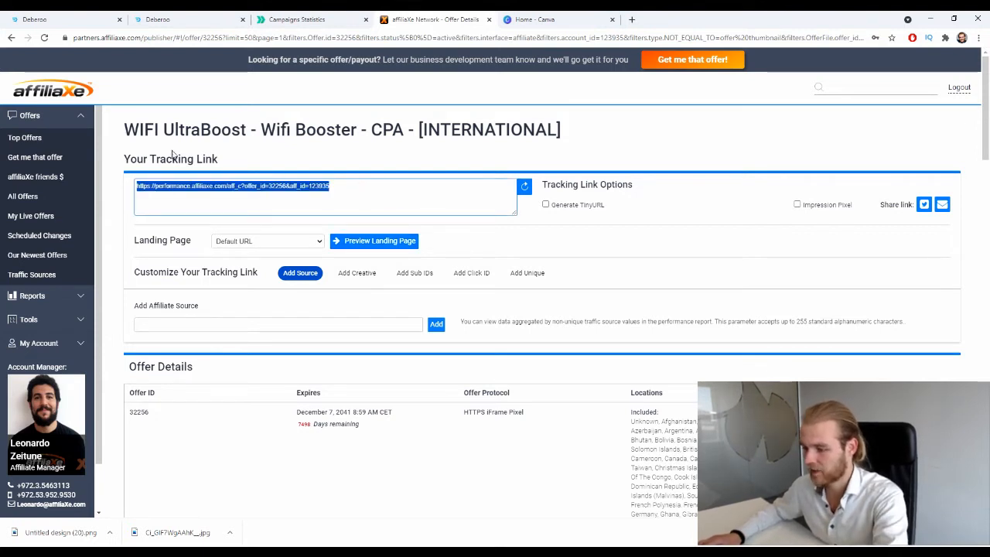
left_click(388, 191)
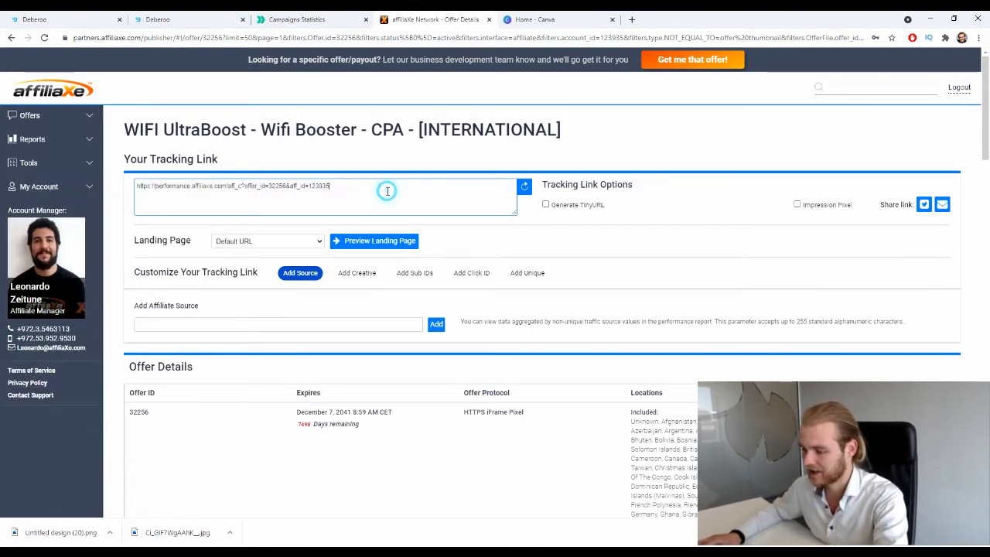
Switch to Deberoo and start adding an affiliate network from the affiliaXe template
left_click(221, 15)
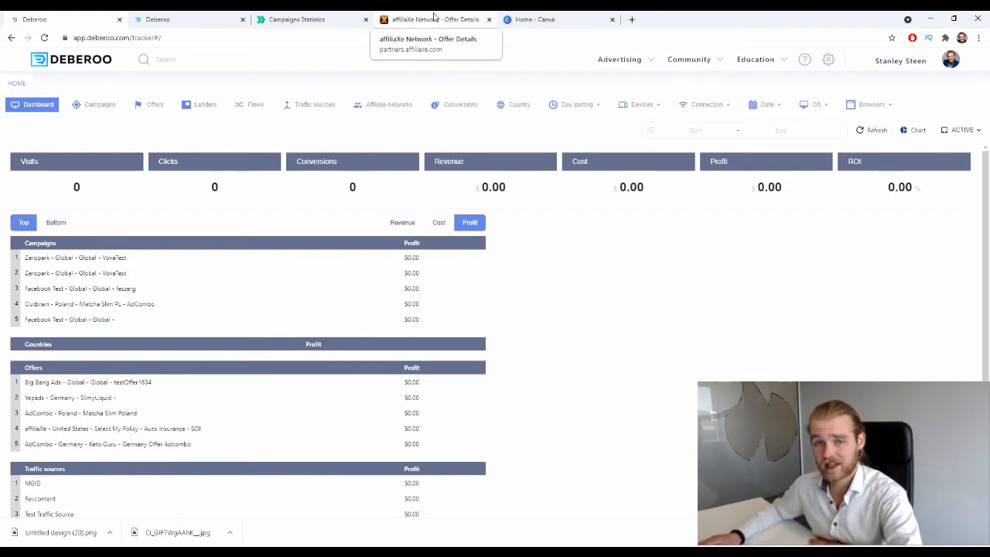
left_click(407, 106)
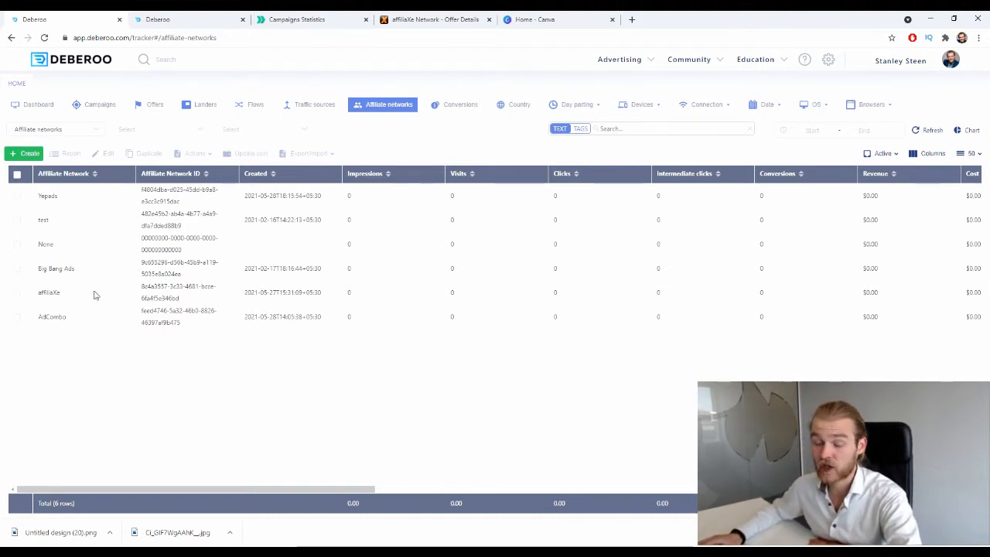
left_click(27, 155)
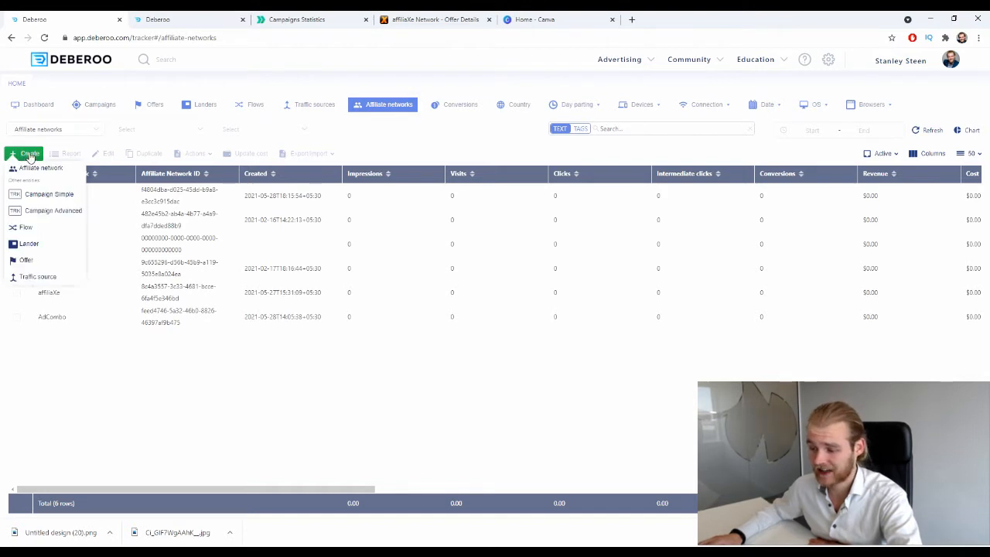
left_click(35, 167)
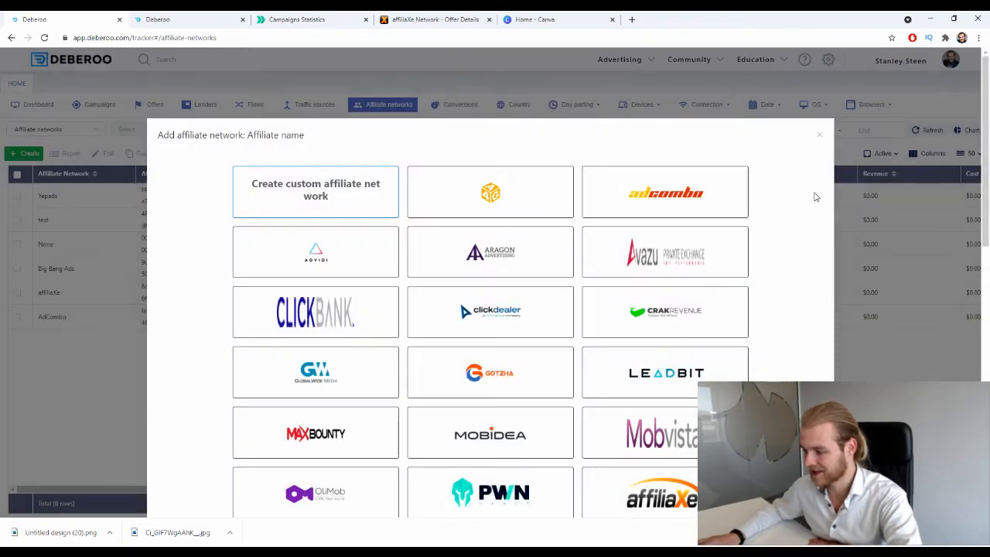
scroll(815, 197, "down", 3)
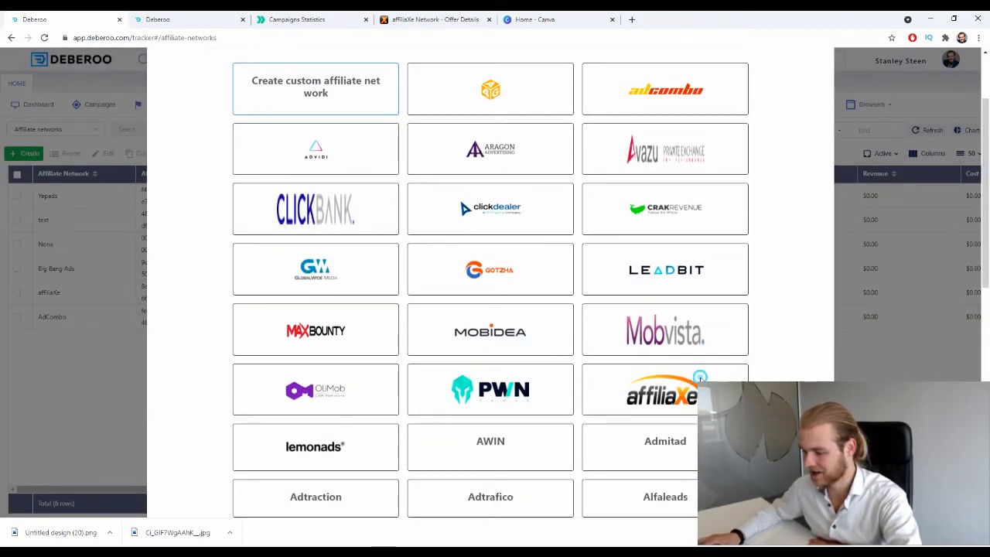
scroll(782, 270, "down", 6)
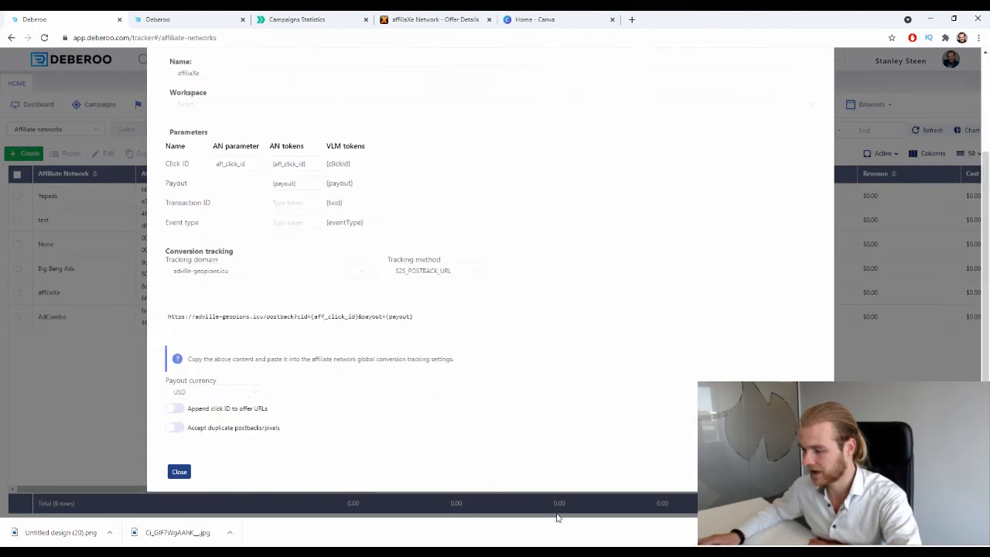
Assign the new affiliaXe network to the Initial workspace, check its conversion tracking settings, and close the form
scroll(465, 325, "up", 3)
scroll(348, 316, "down", 3)
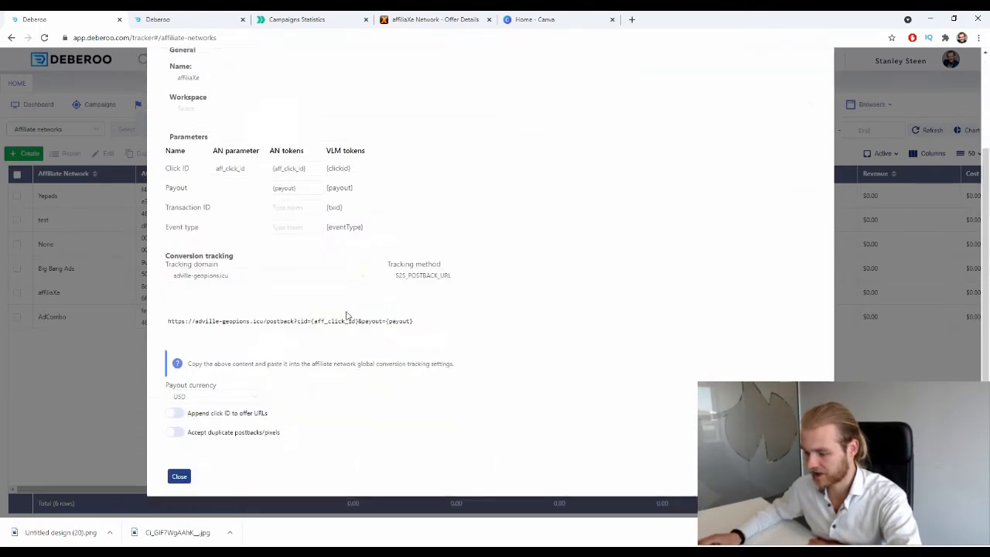
scroll(347, 314, "up", 3)
left_click(335, 228)
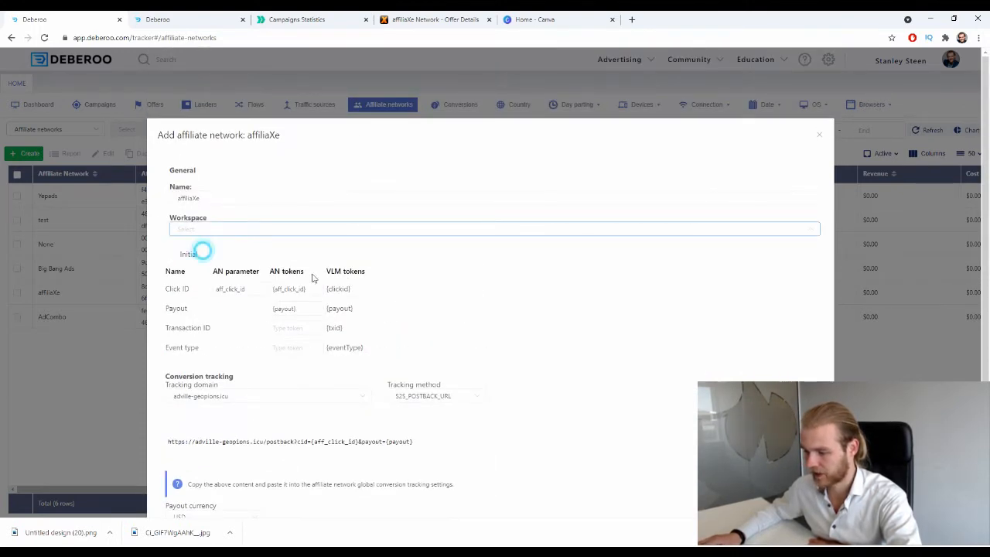
left_click(199, 251)
scroll(206, 132, "down", 3)
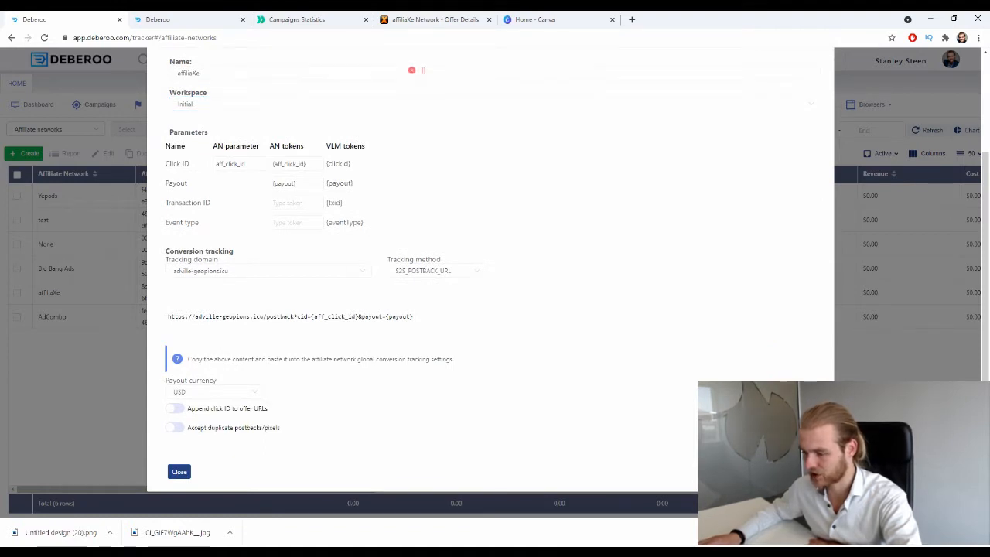
left_click(186, 472)
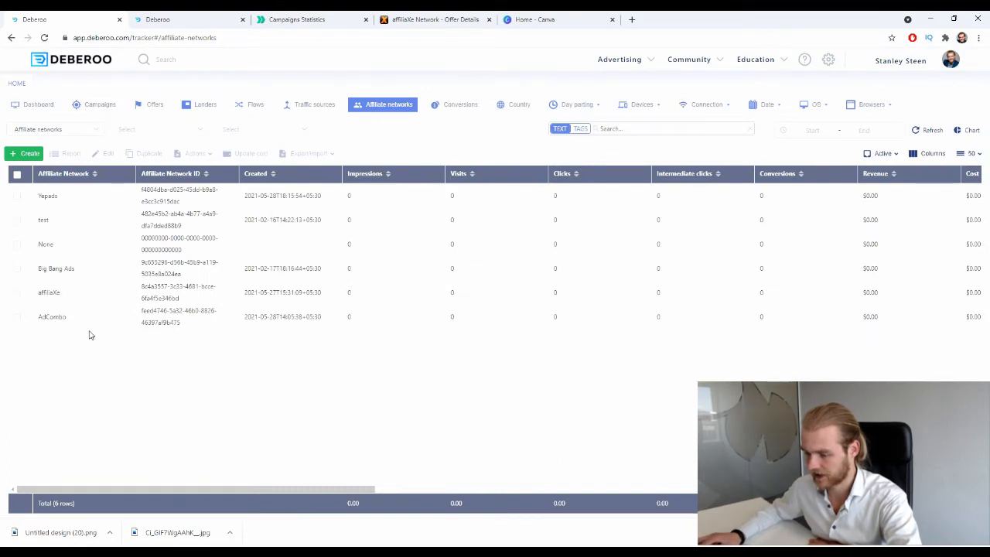
Start adding a traffic source from the EvaDav template and review its parameters and postback settings
left_click(313, 108)
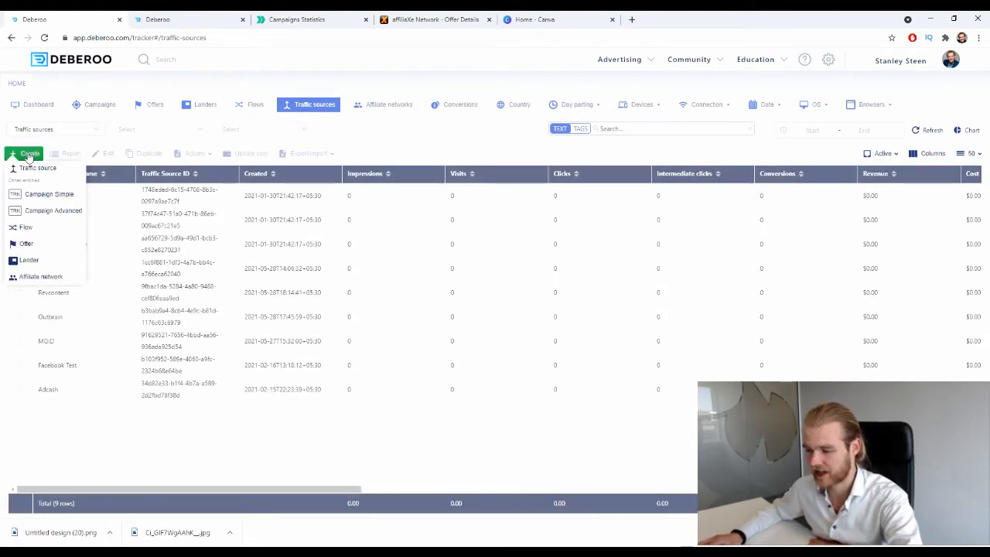
left_click(37, 168)
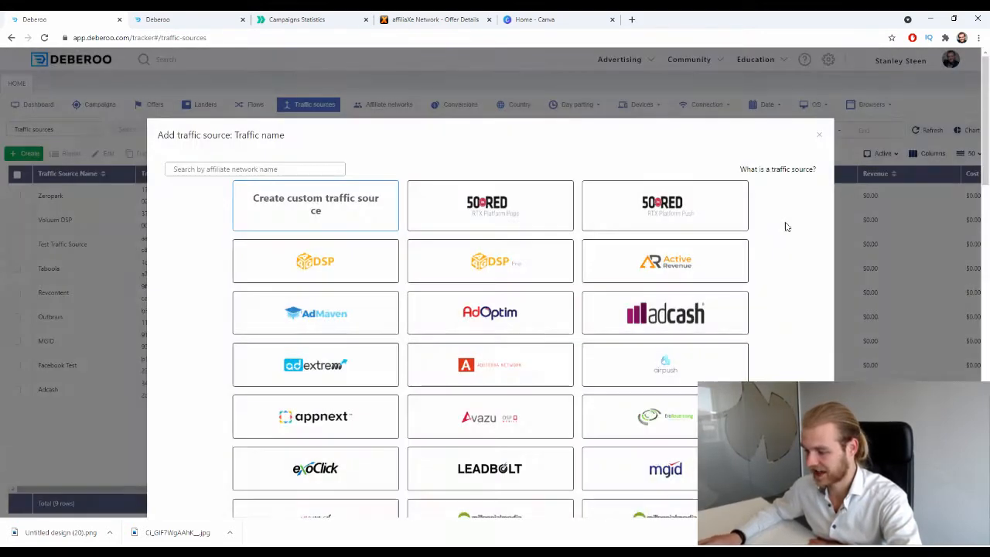
scroll(785, 226, "down", 7)
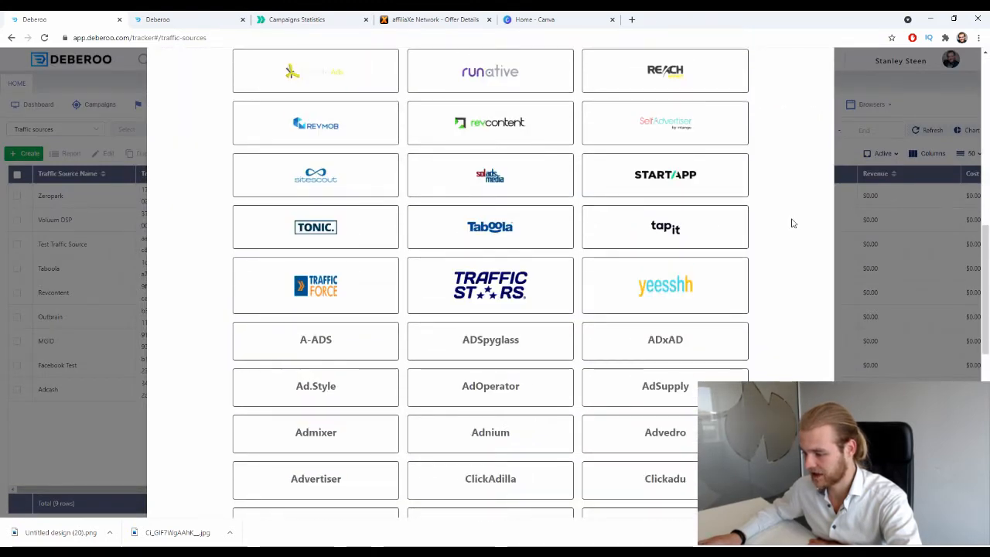
scroll(792, 223, "down", 2)
left_click(686, 376)
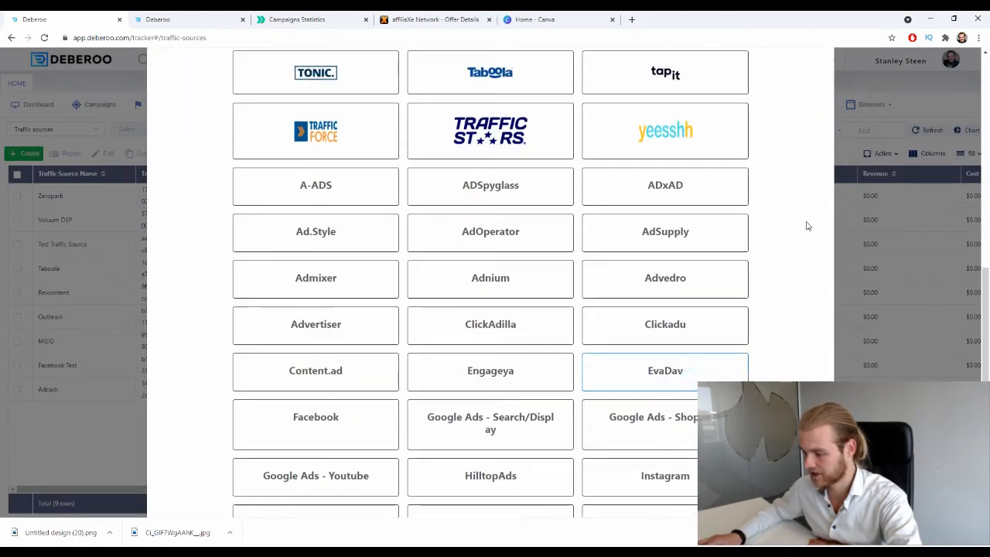
scroll(807, 221, "down", 5)
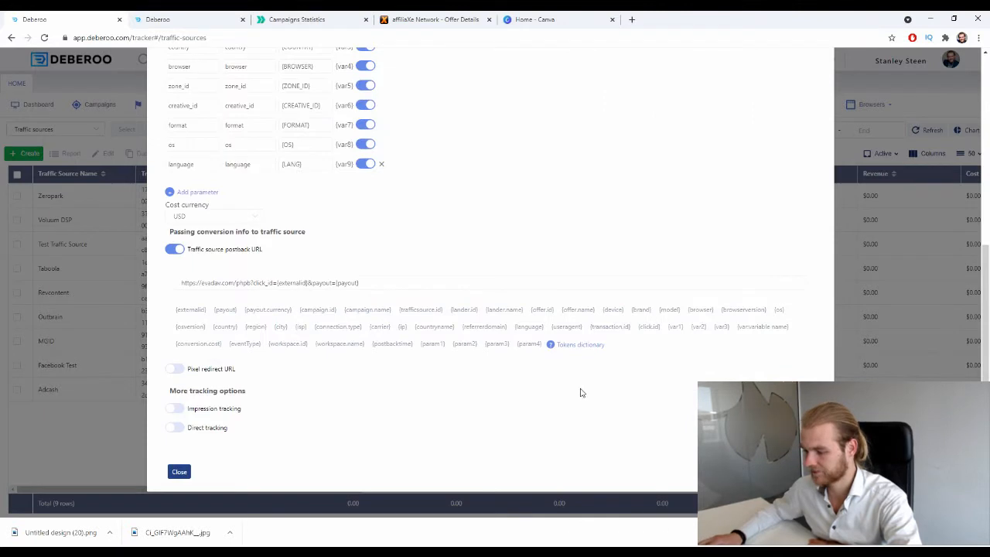
scroll(572, 363, "up", 5)
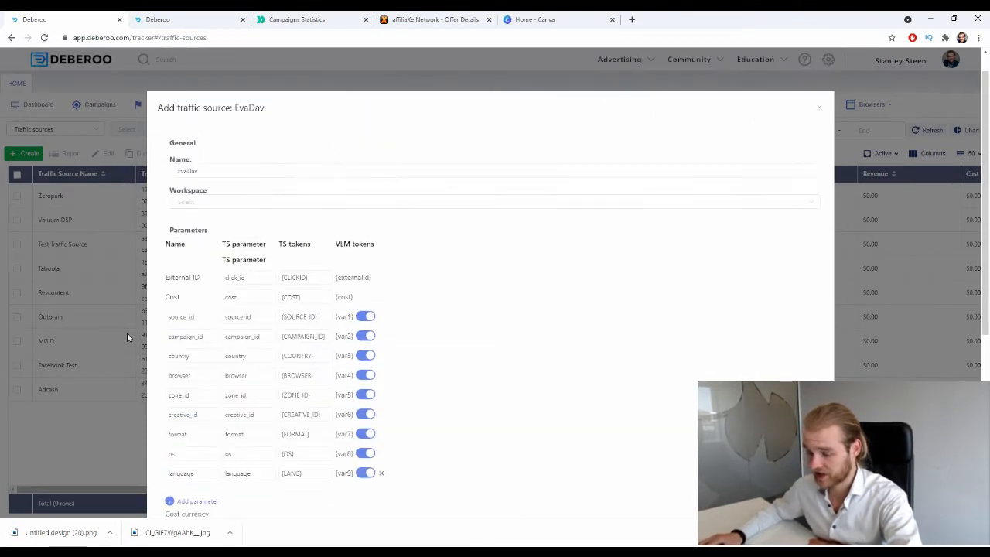
Assign the EvaDav traffic source to the Initial workspace
left_click(405, 198)
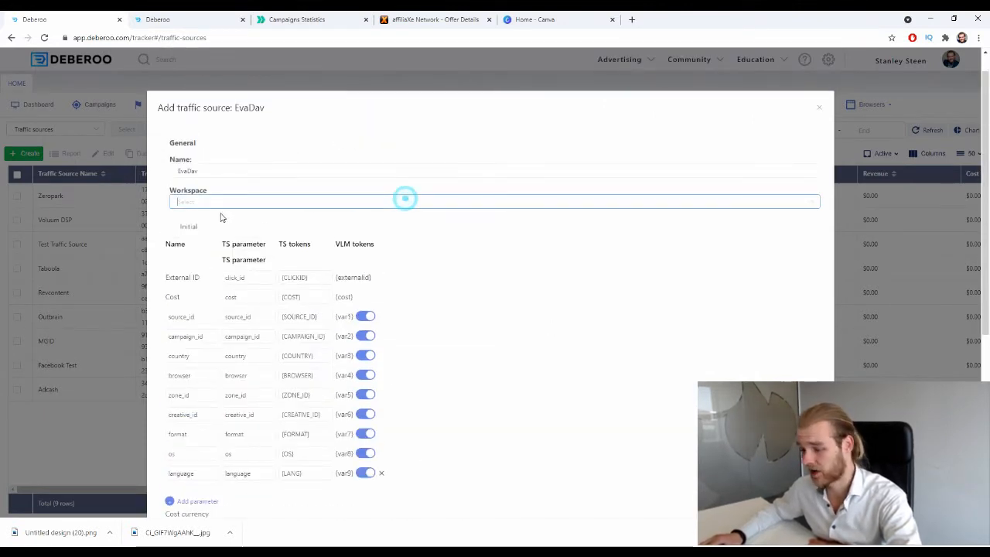
left_click(202, 221)
scroll(506, 279, "down", 4)
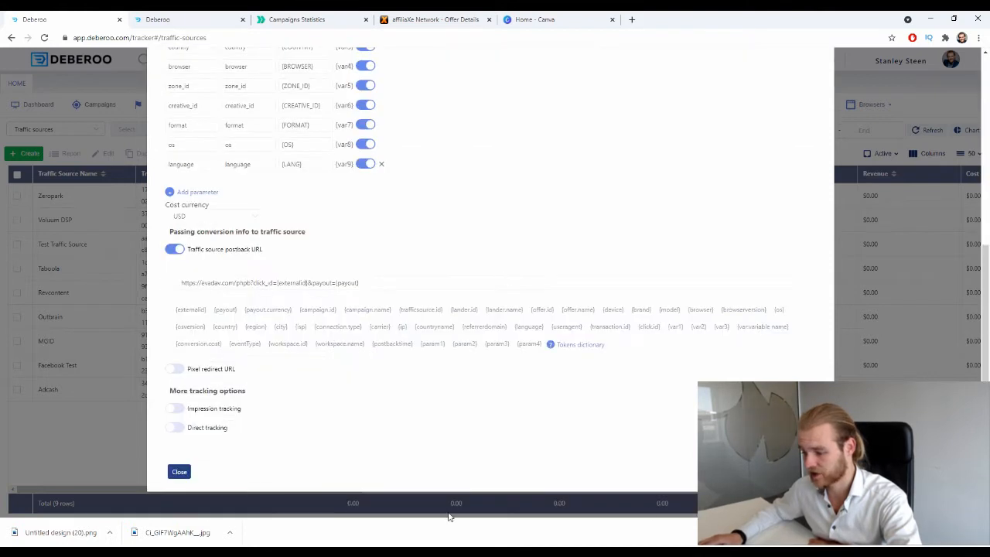
left_click(419, 72)
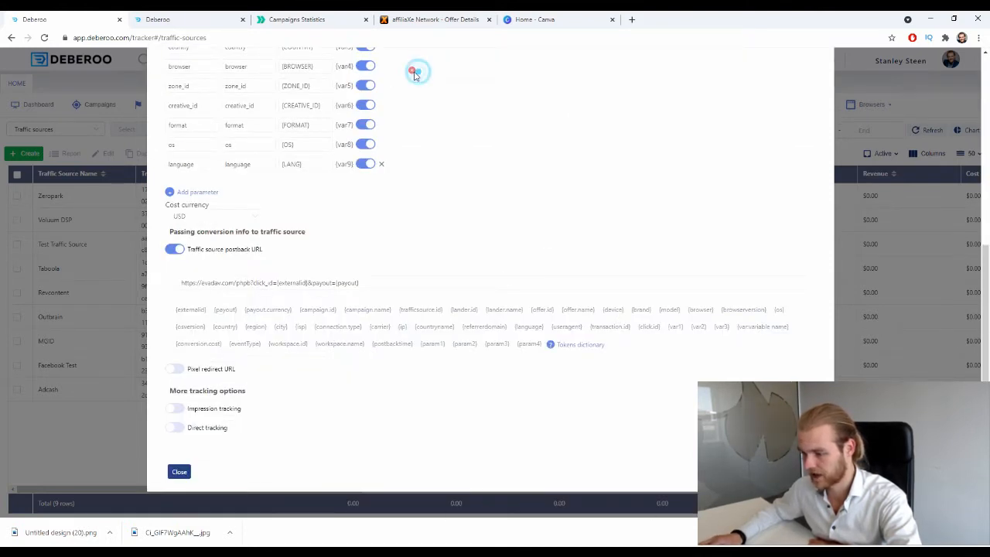
Turn off the traffic source postback URL for EvaDav and close the form
left_click(404, 290)
left_click(180, 250)
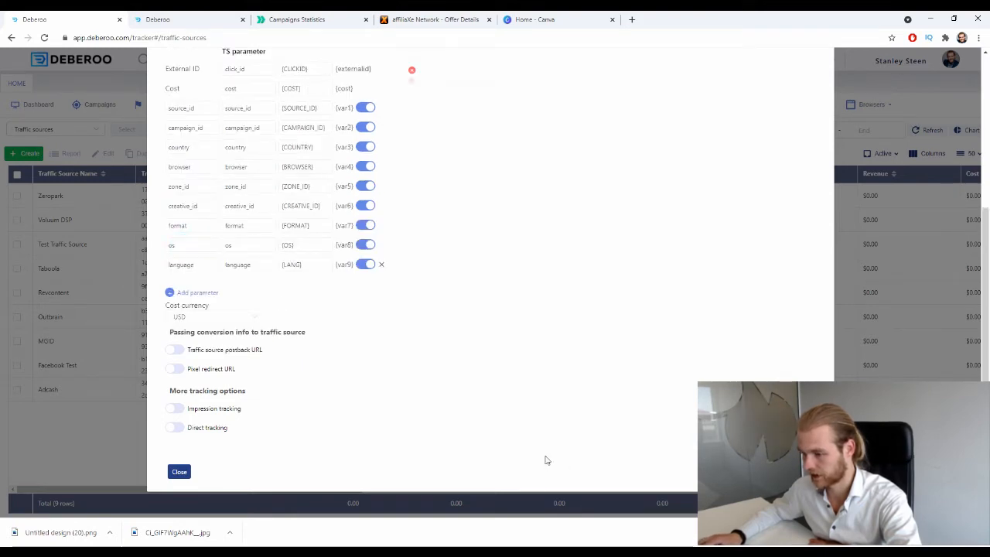
left_click(179, 472)
Reload the traffic sources list, add a traffic source from the EvaDav template again, and close its form
left_click(45, 38)
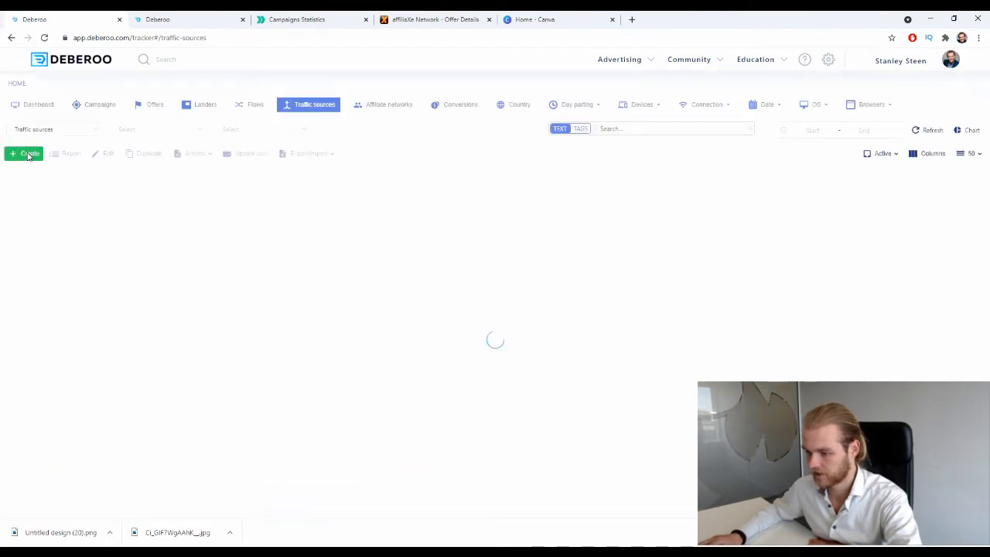
left_click(29, 153)
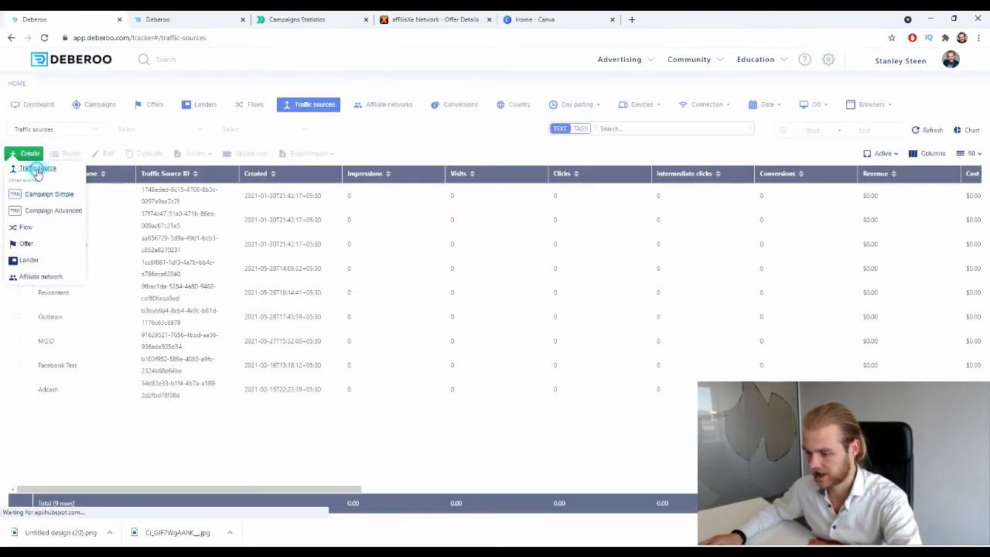
left_click(38, 168)
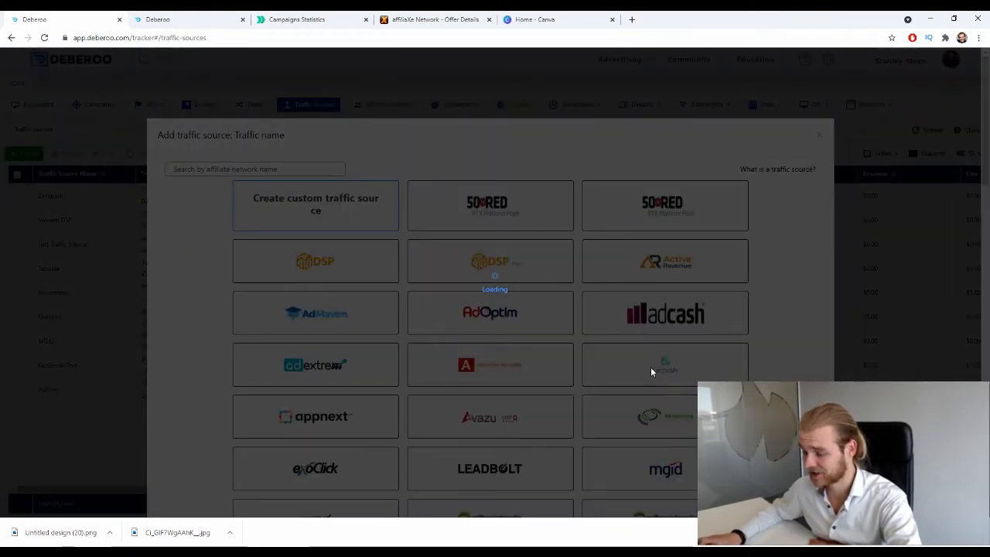
scroll(683, 249, "down", 15)
scroll(681, 251, "down", 2)
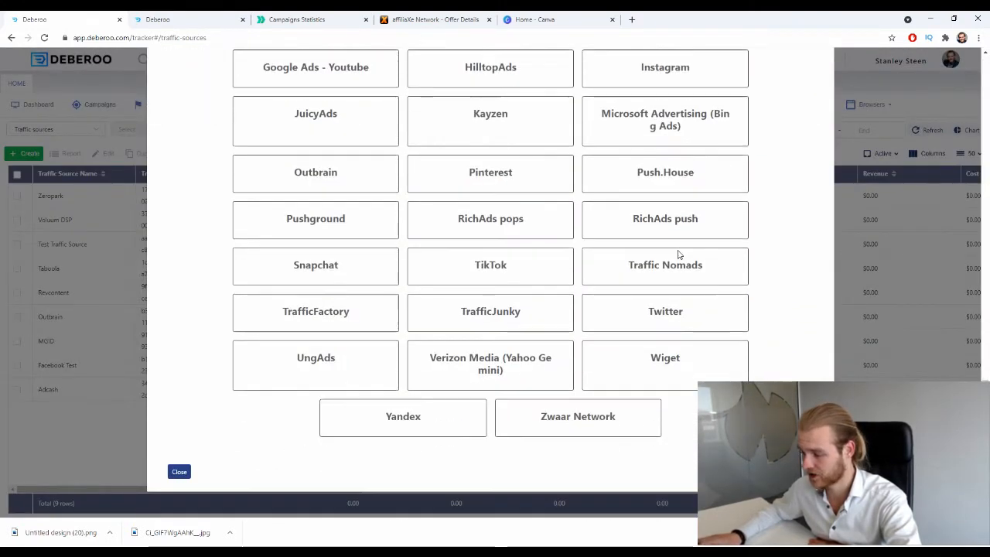
scroll(678, 253, "up", 5)
left_click(689, 333)
scroll(840, 259, "down", 5)
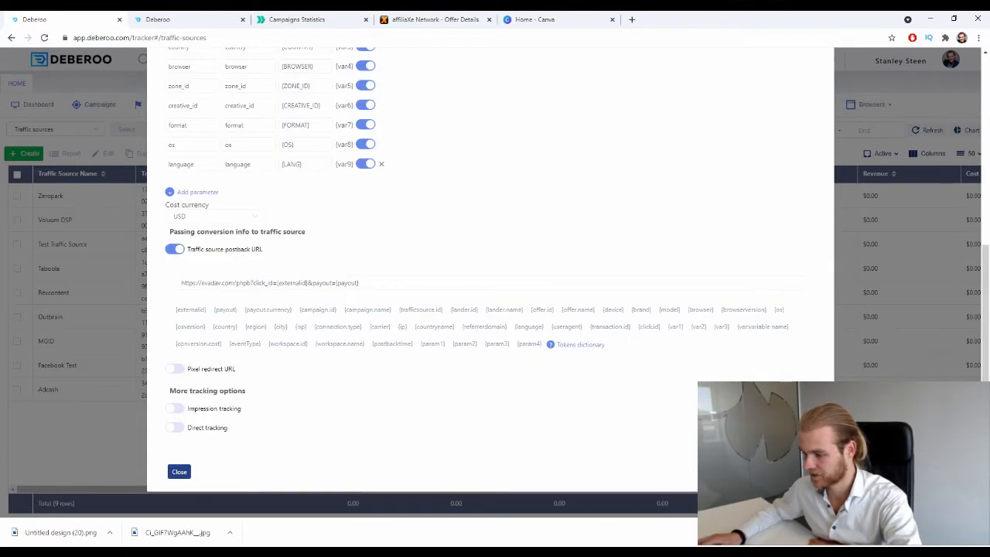
key("Escape")
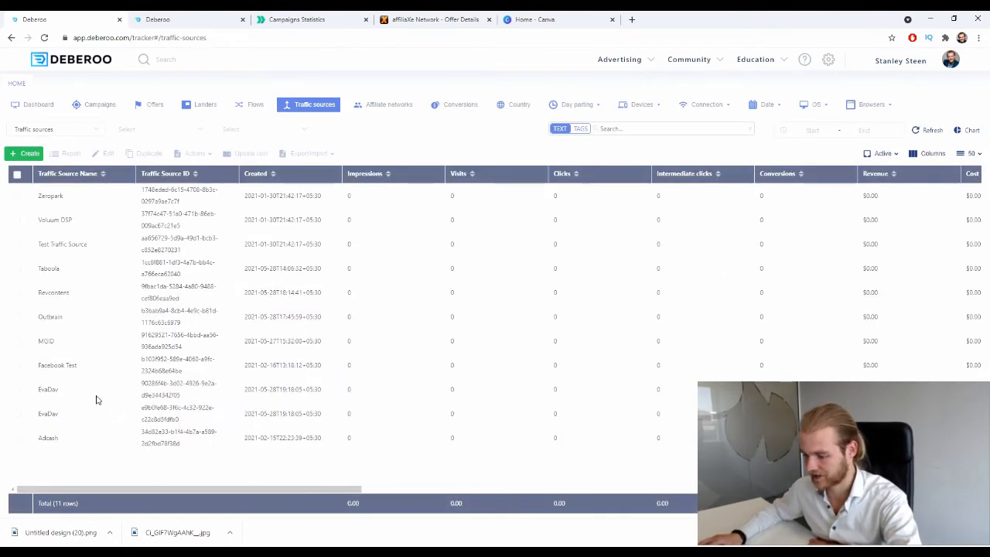
Archive the lower of the two EvaDav entries in the traffic sources list
left_click(17, 415)
left_click(308, 155)
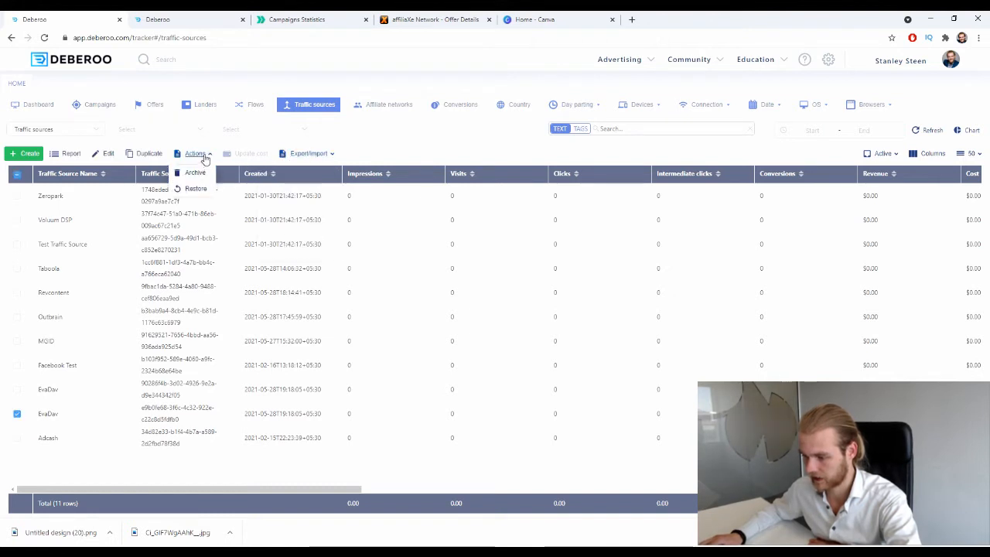
left_click(203, 172)
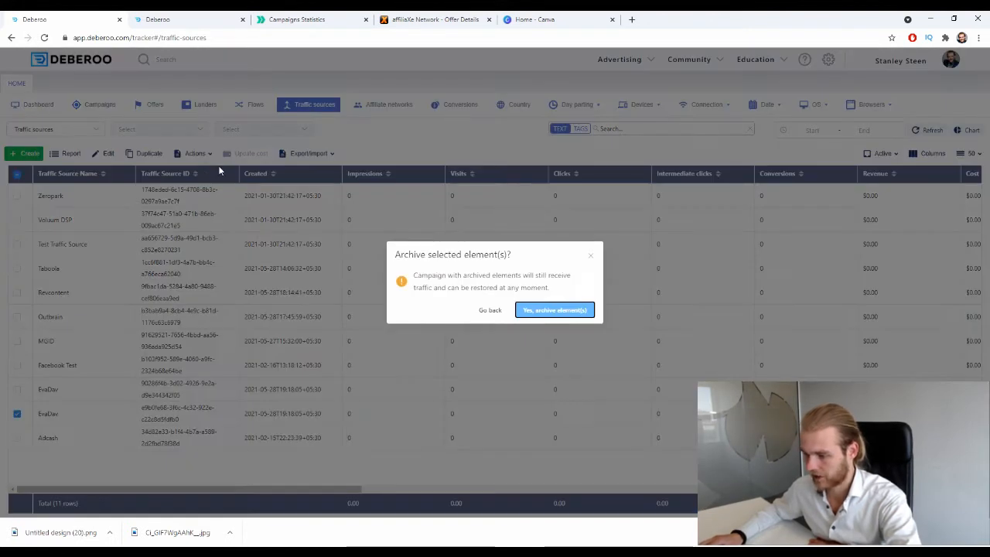
left_click(549, 312)
Start a new offer in the Initial workspace with affiliaXe as its affiliate network
left_click(152, 106)
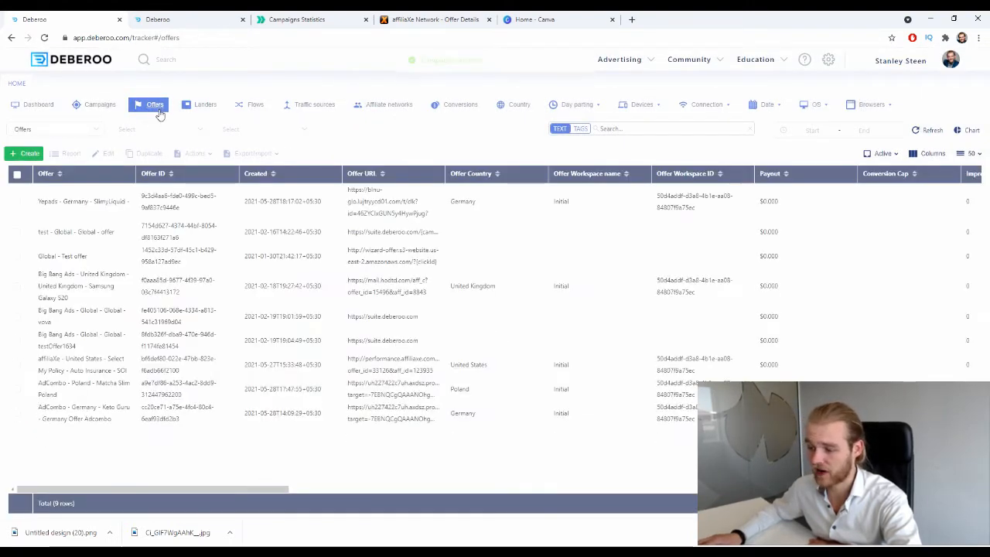
left_click(27, 154)
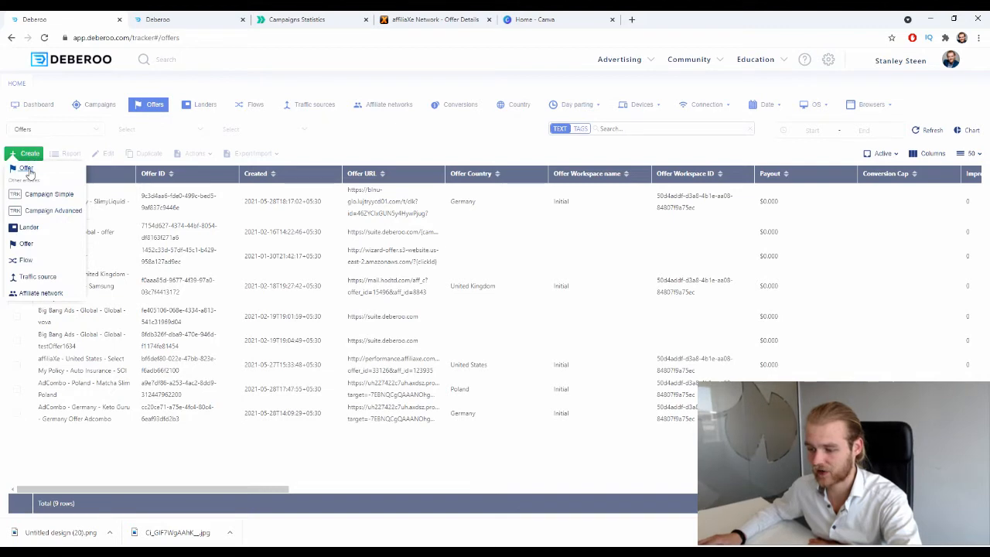
left_click(29, 169)
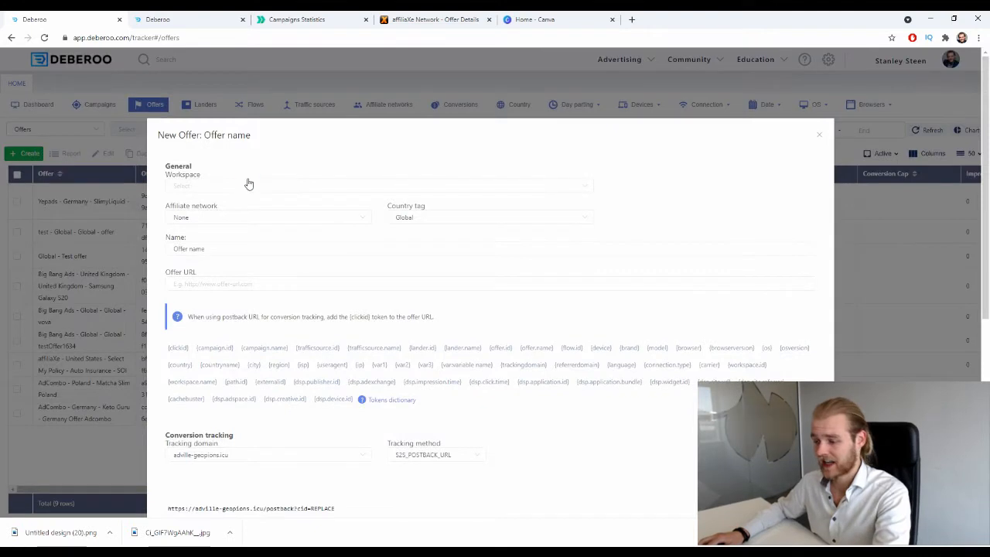
left_click(250, 185)
left_click(216, 209)
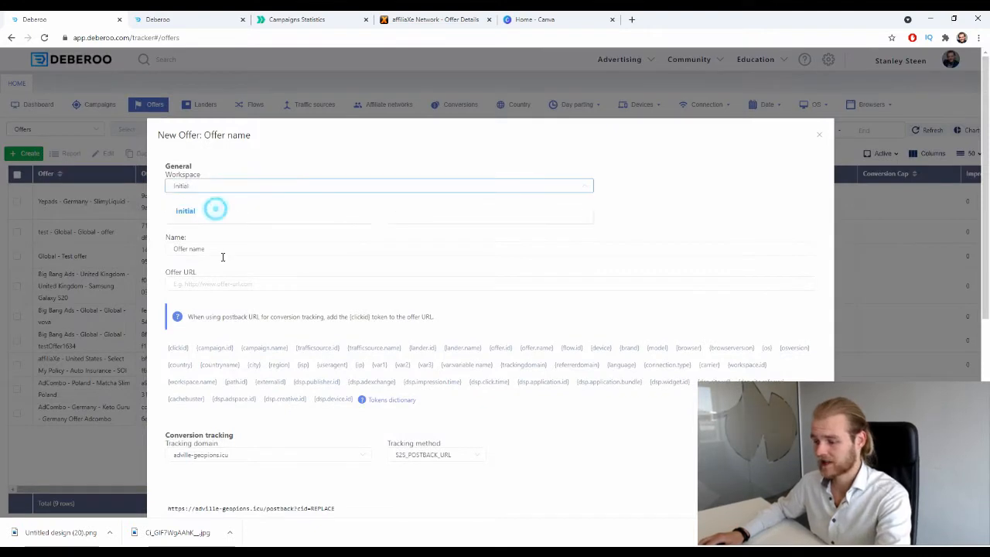
left_click(216, 187)
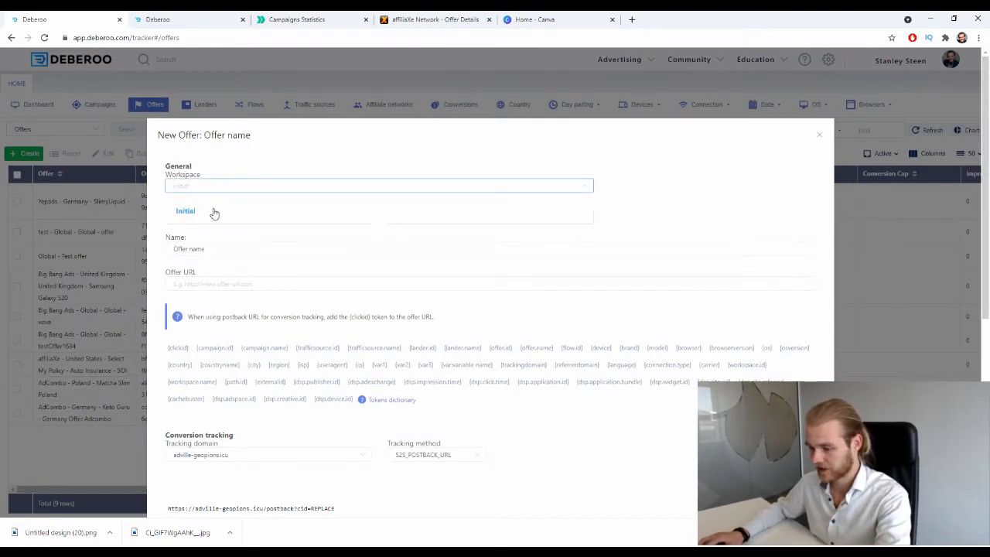
left_click(214, 212)
left_click(214, 216)
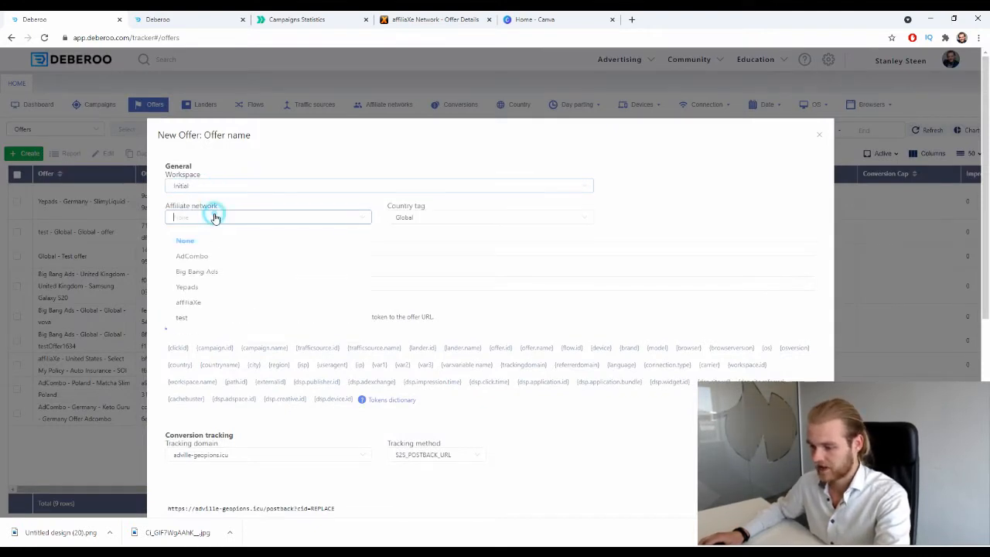
left_click(223, 314)
Check the WIFI UltraBoost offer page on affiliaXe and set the new Deberoo offer's country tag to United States
left_click(432, 222)
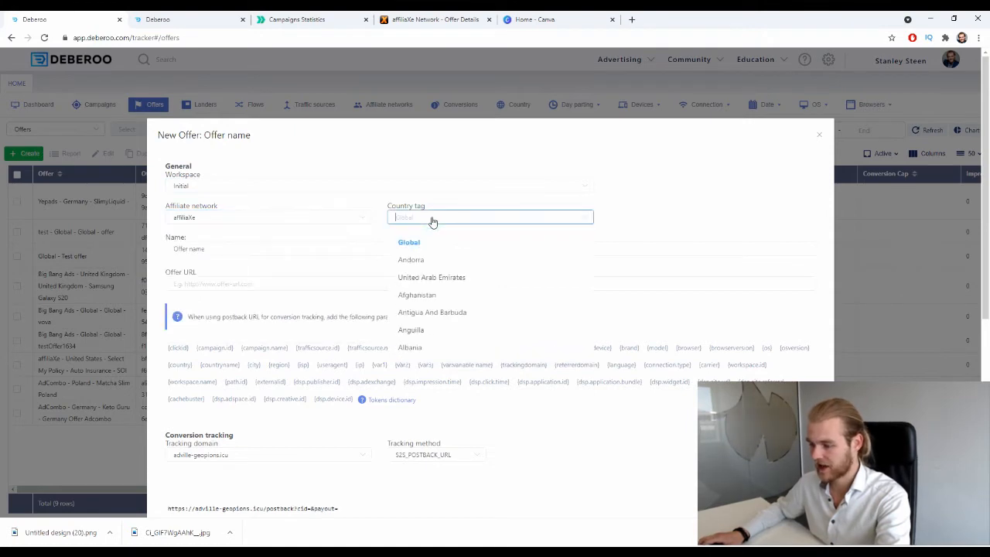
left_click(433, 19)
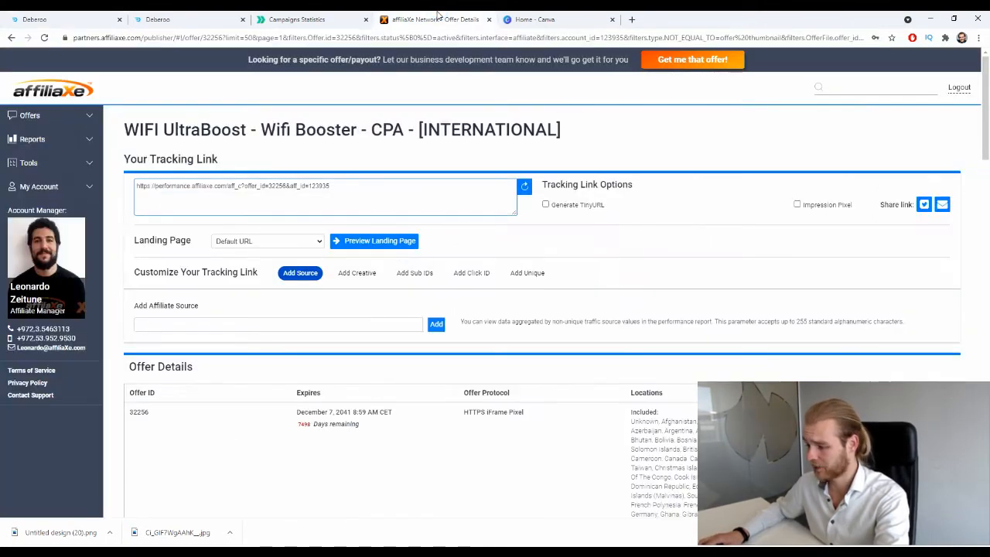
scroll(295, 226, "down", 5)
scroll(150, 354, "up", 5)
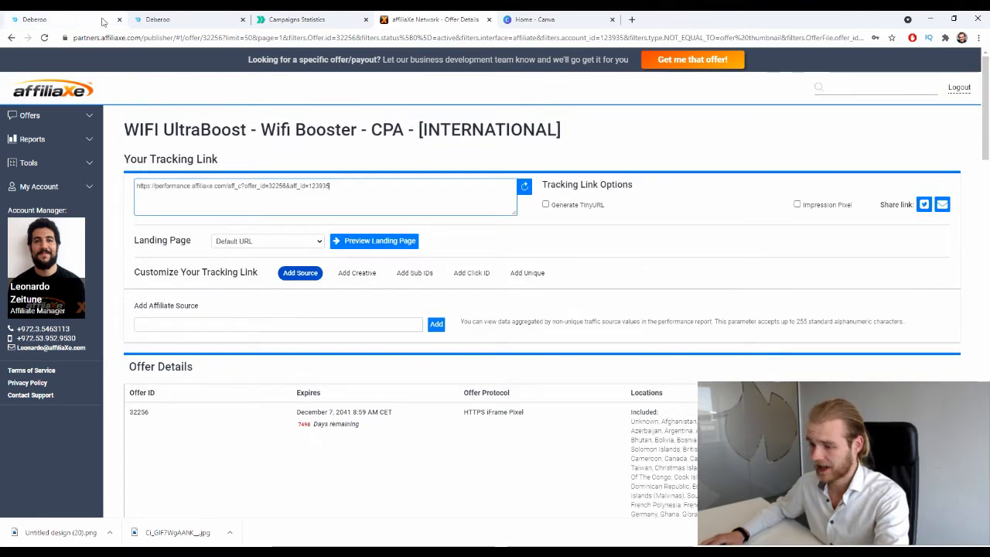
left_click(34, 19)
type("u")
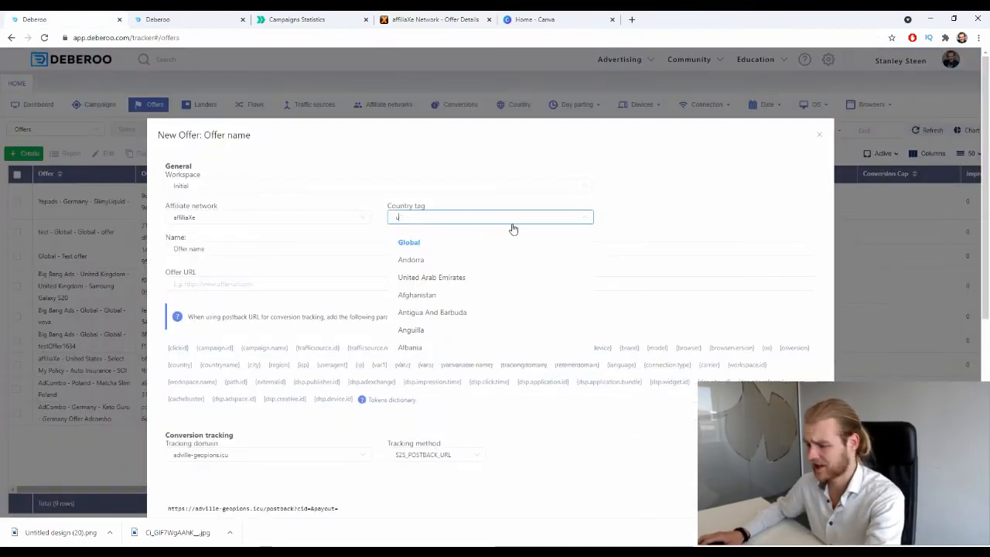
type("ni")
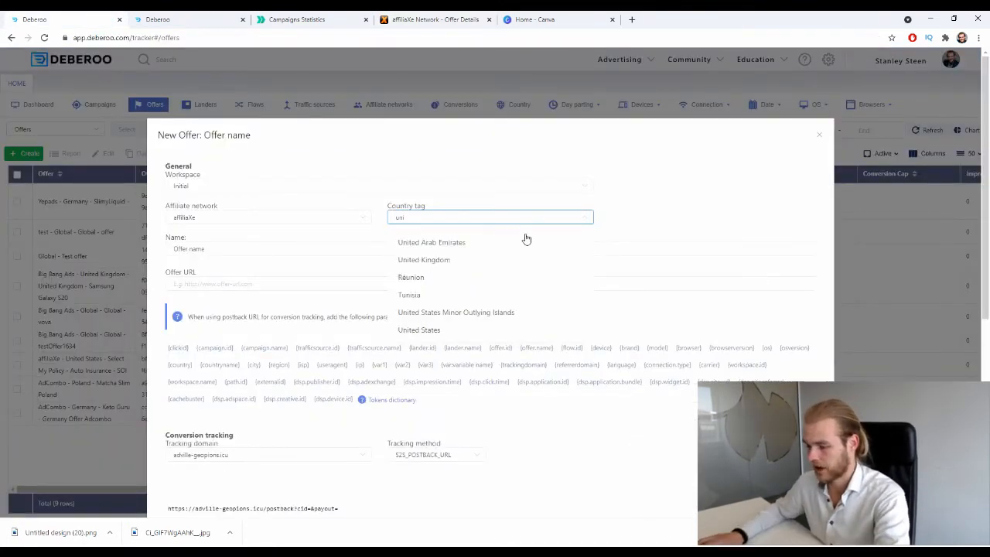
left_click(455, 331)
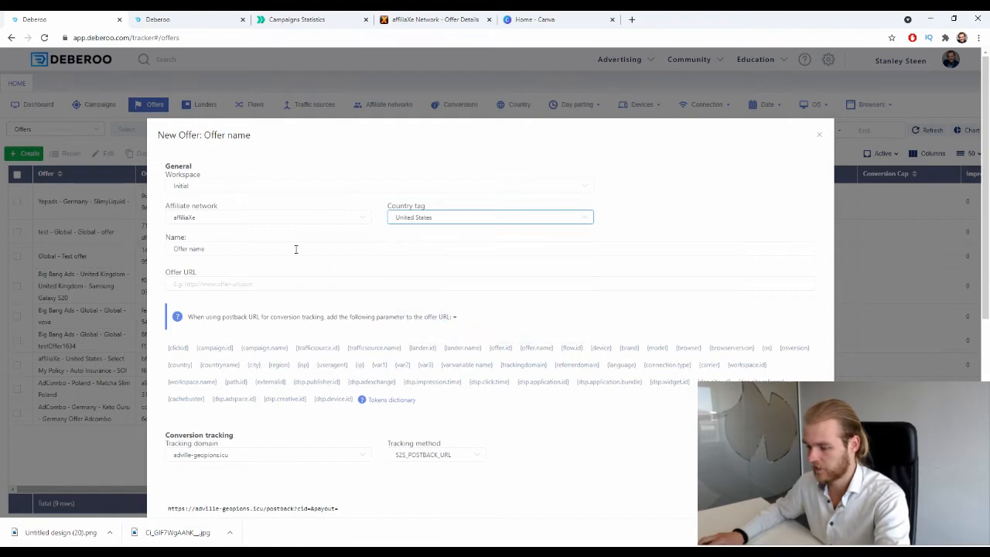
Name the offer WiFi Booster and enter the affiliaXe tracking link for offer 32256 as its offer URL
left_click_drag(295, 249, 177, 249)
key("BackSpace")
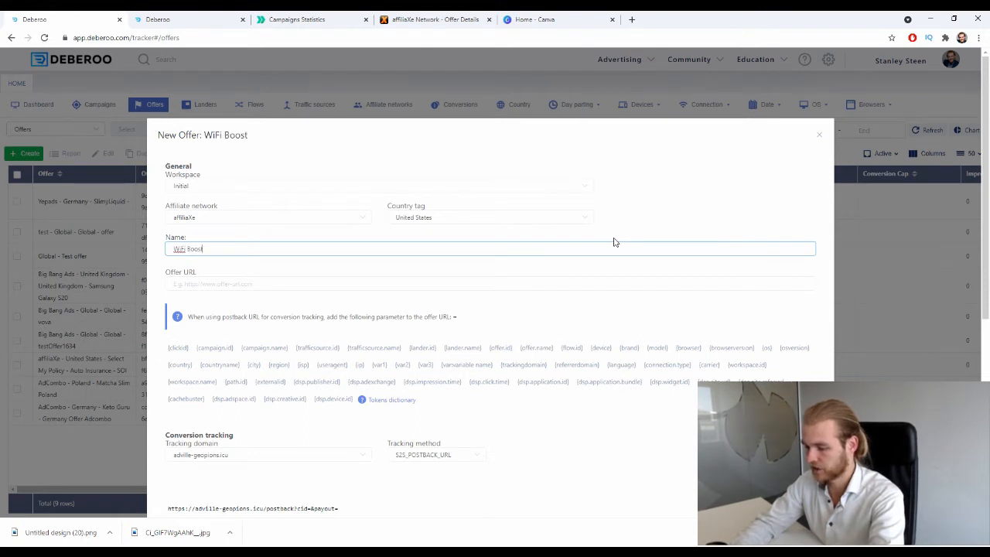
left_click(282, 284)
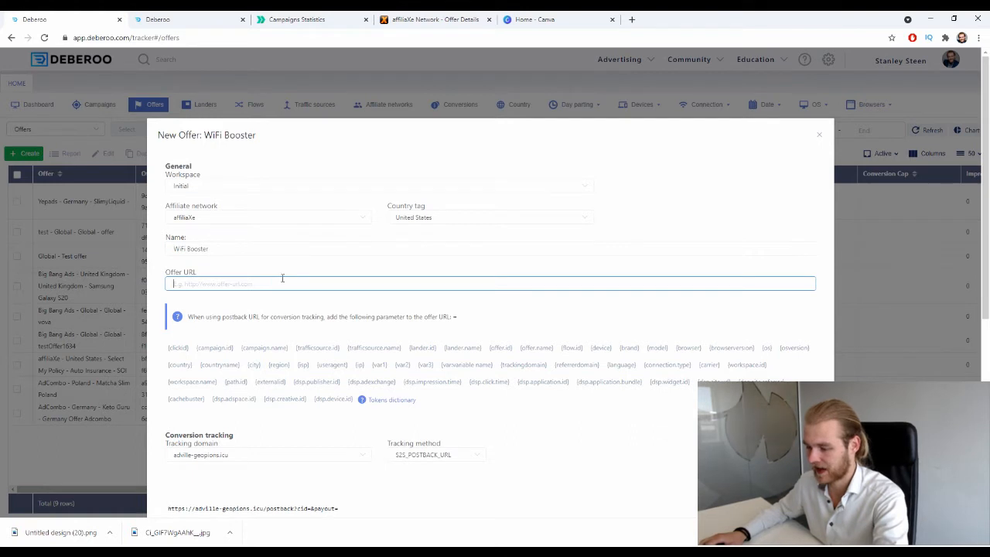
type("https://performance.affiliaxe.com/aff_c?offer_id=32256&aff_id=123933")
left_click(386, 282)
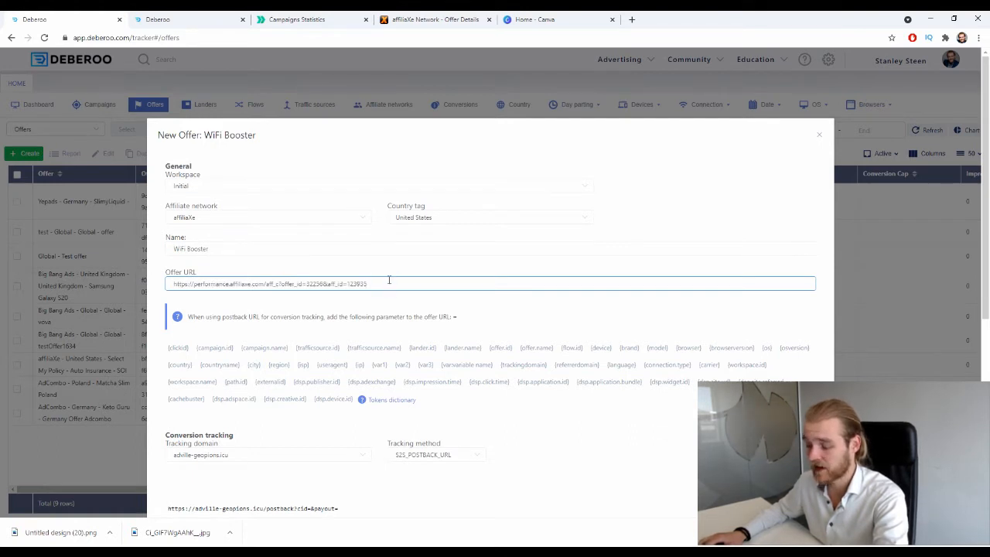
Review the WiFi Booster offer's postback parameter note, conversion tracking and payout settings, and close the form
left_click(454, 318)
triple_click(532, 322)
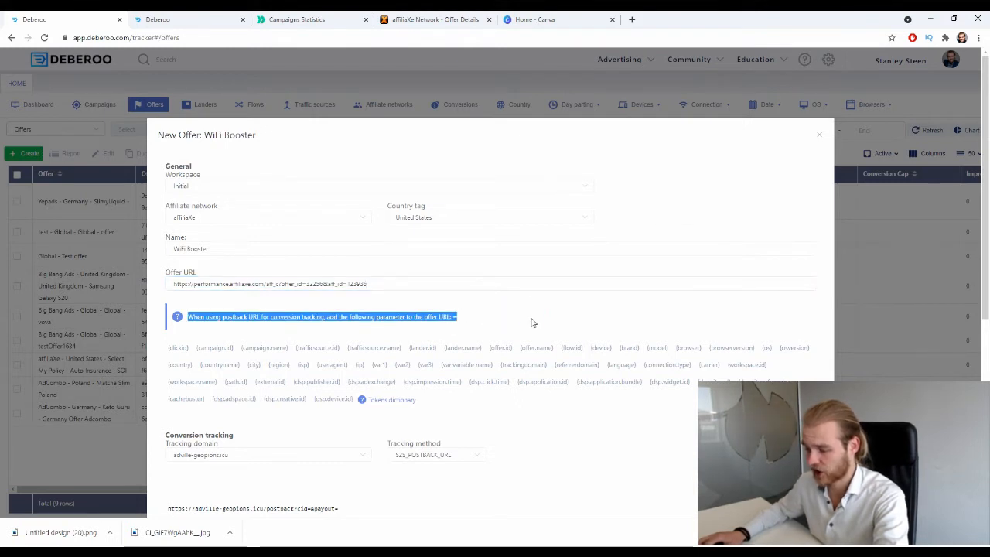
left_click(532, 322)
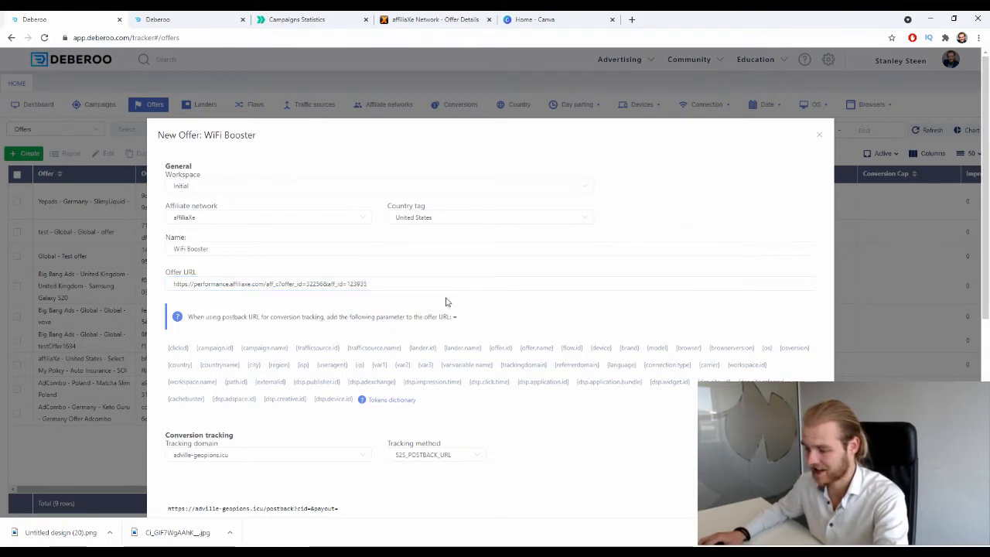
scroll(473, 314, "down", 2)
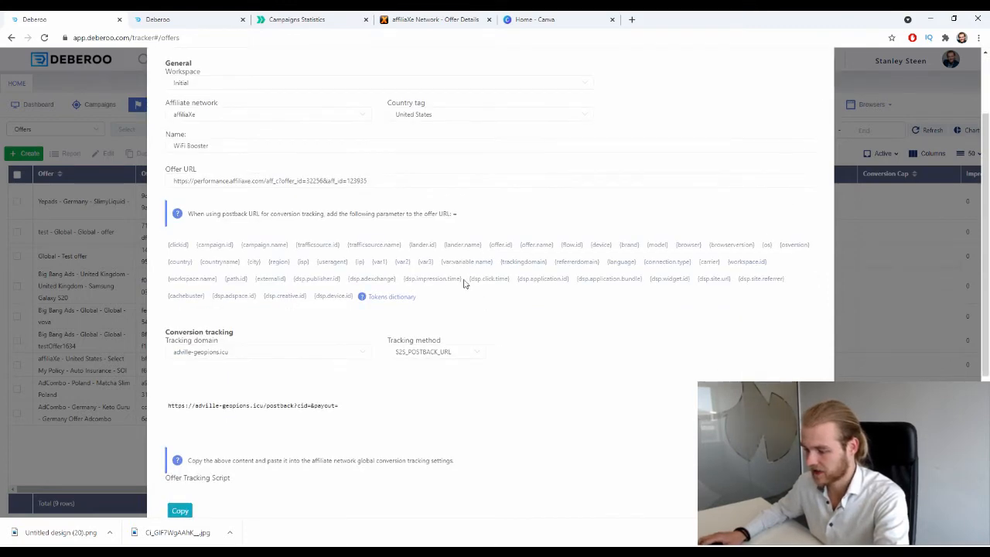
scroll(542, 251, "down", 5)
scroll(519, 243, "up", 3)
scroll(321, 217, "down", 3)
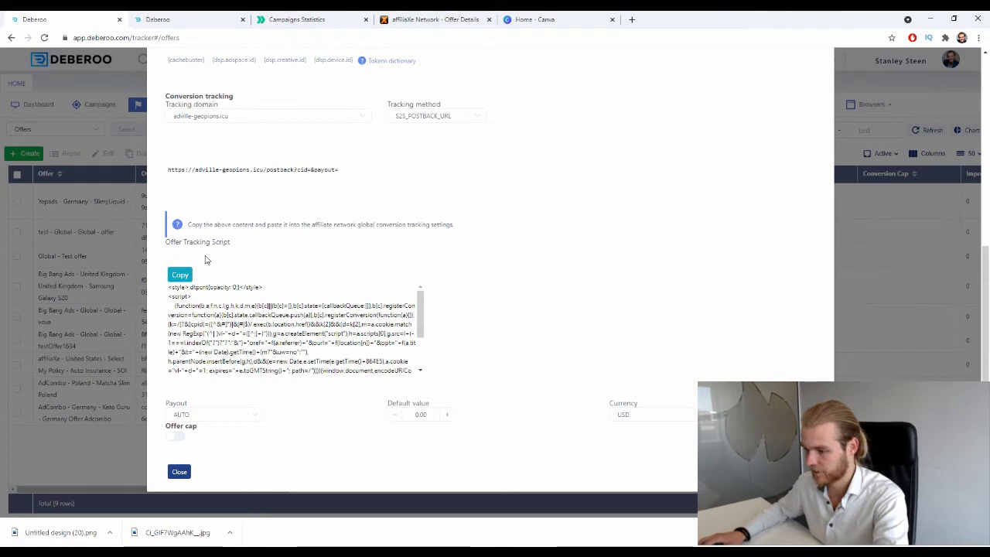
key("Escape")
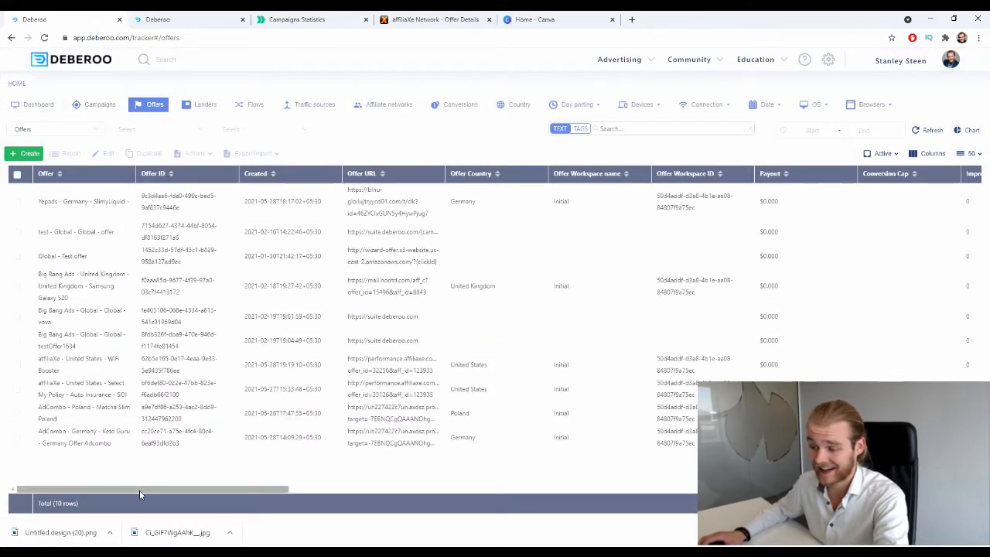
Check the tracker's landers, switch to the landing page builder, and filter the available templates by the E-Commerce vertical
left_click(215, 109)
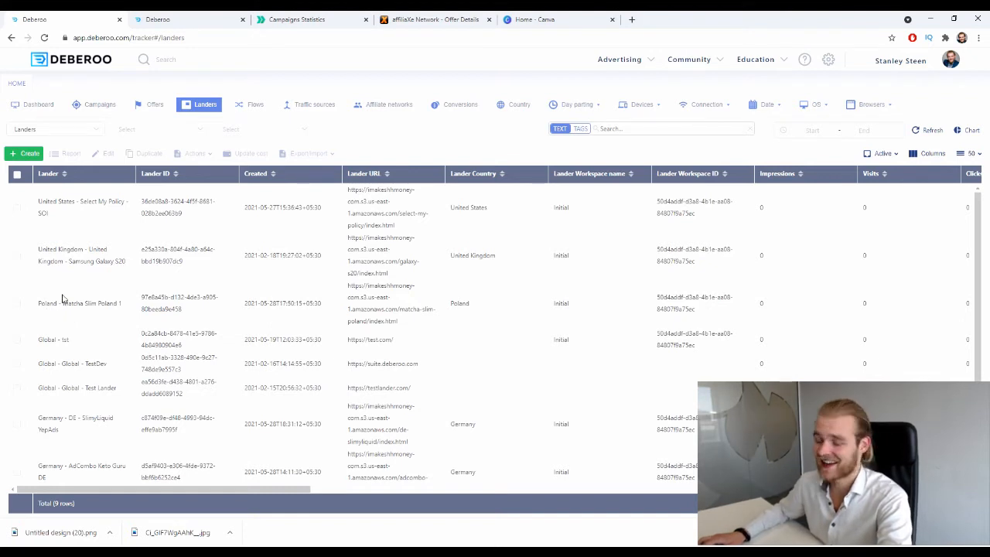
left_click(162, 19)
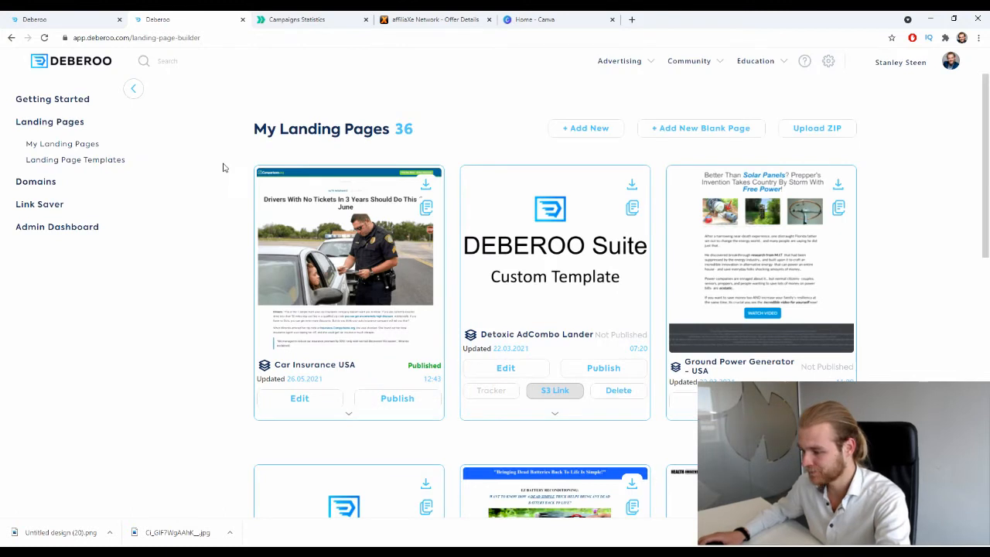
left_click(108, 160)
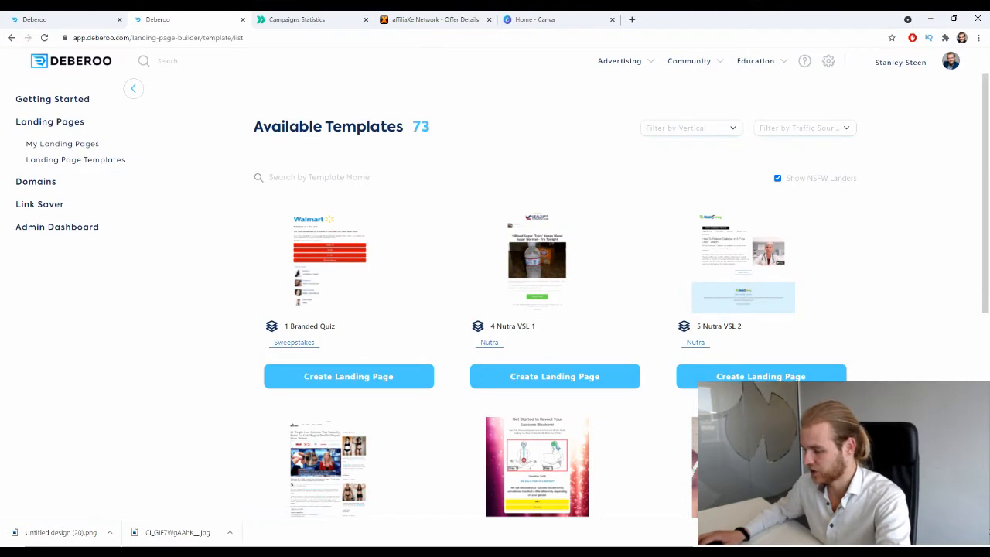
left_click(704, 128)
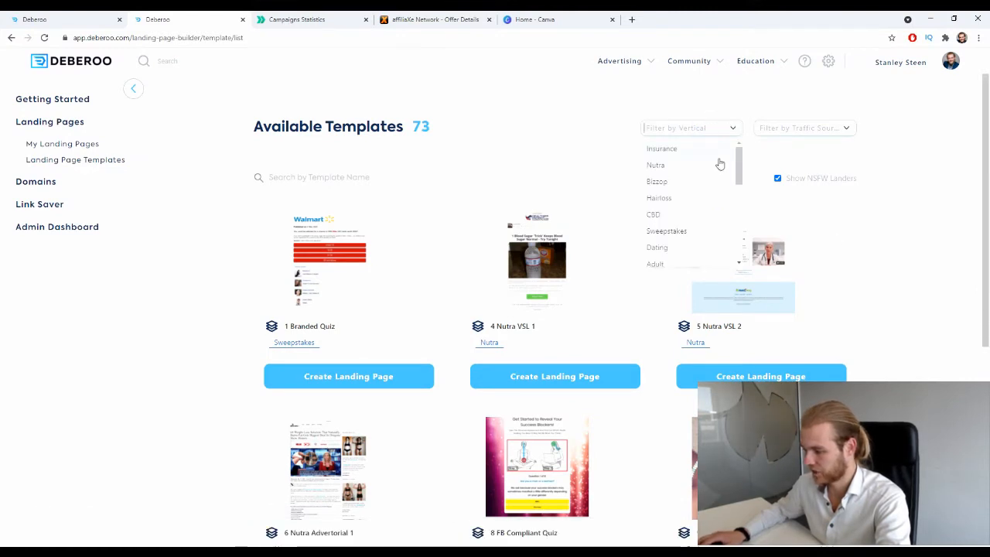
scroll(703, 193, "down", 5)
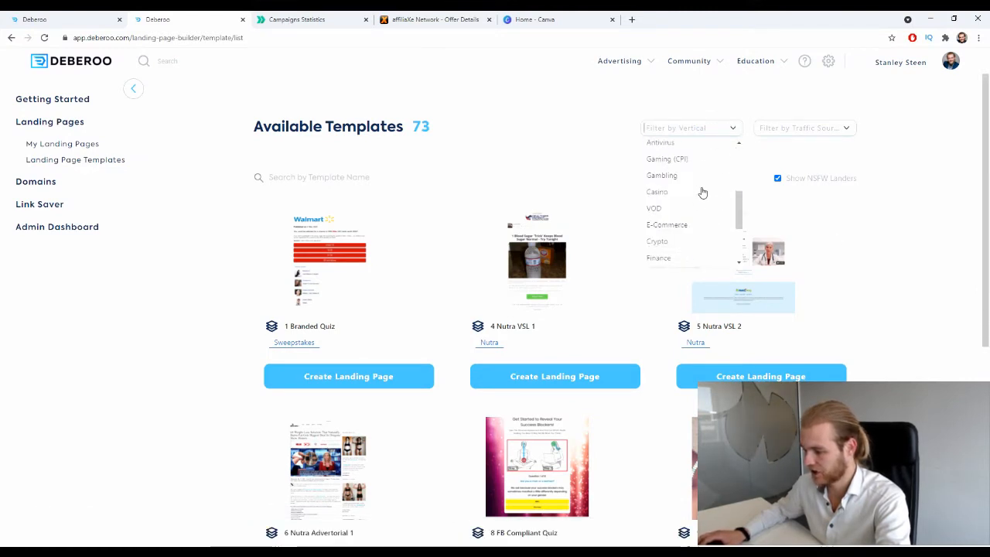
left_click(680, 174)
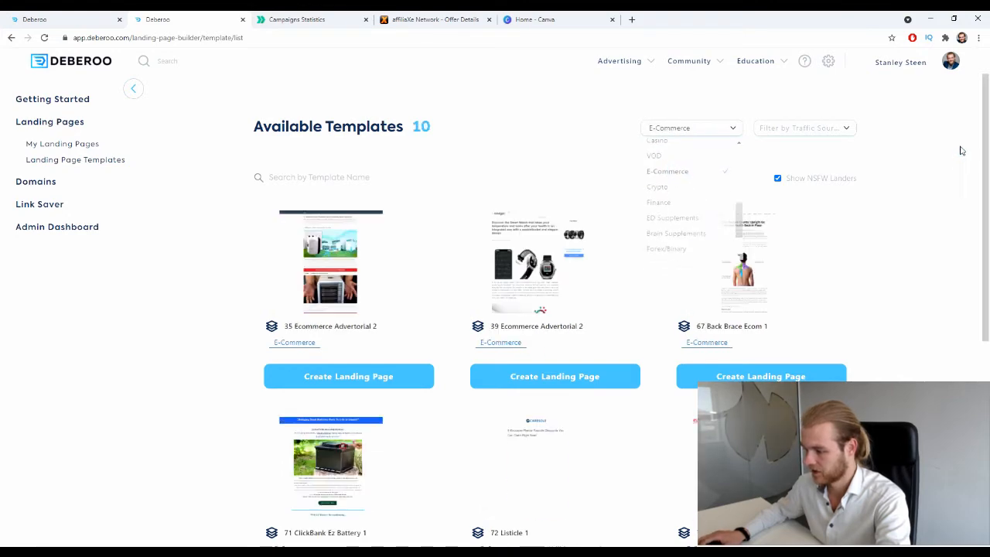
scroll(866, 164, "down", 5)
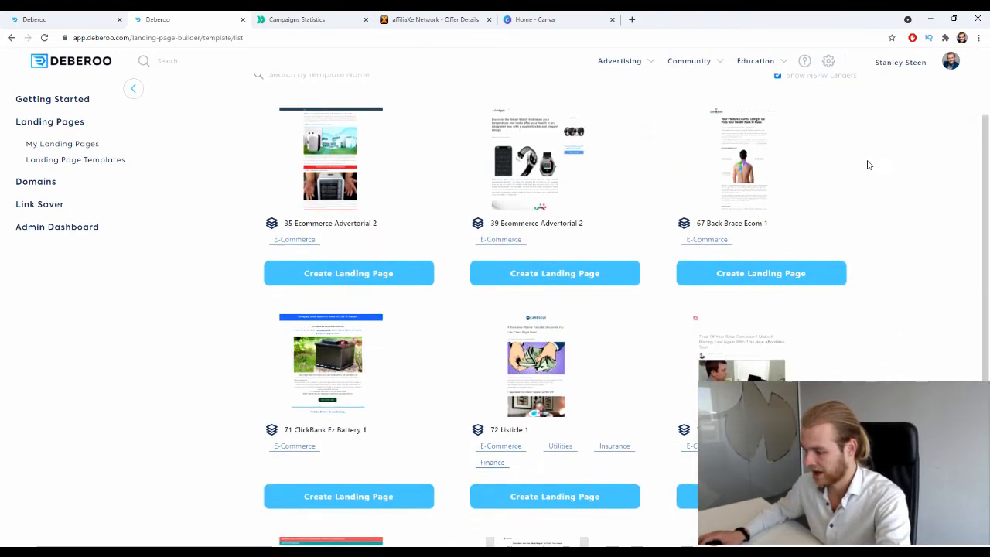
scroll(864, 166, "up", 4)
left_click(565, 340)
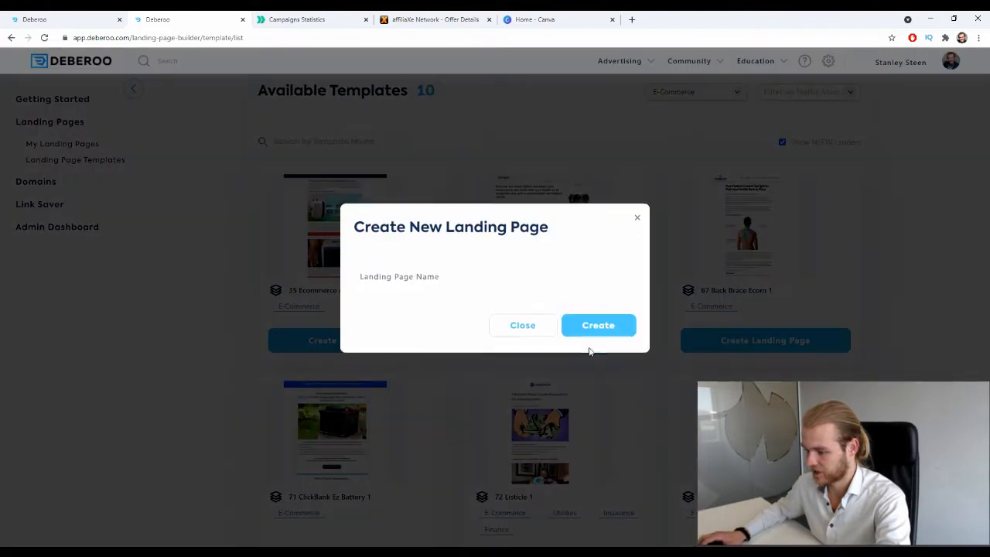
left_click(639, 237)
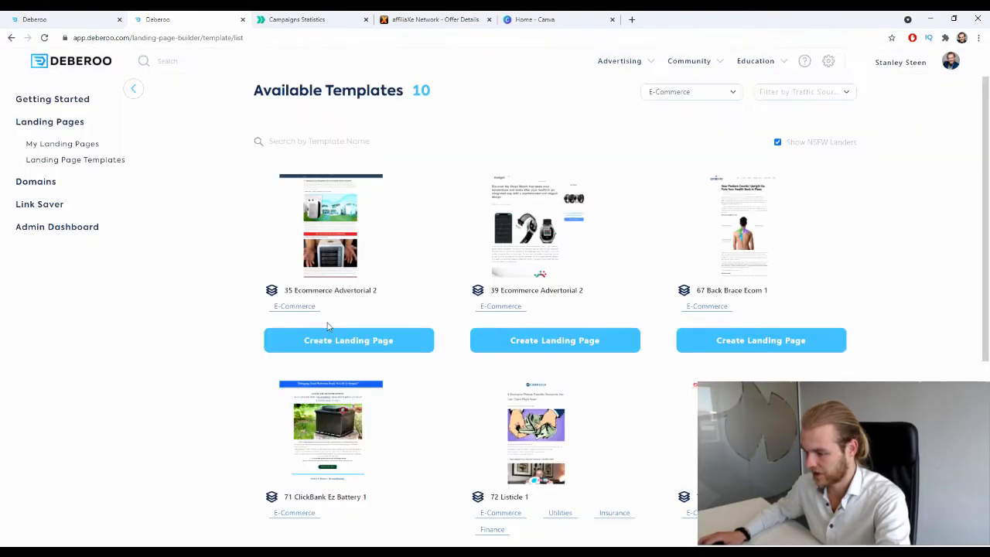
Create a landing page named WiFI Booster USA from the 35 Ecommerce Advertorial 2 template
left_click(327, 340)
left_click(439, 302)
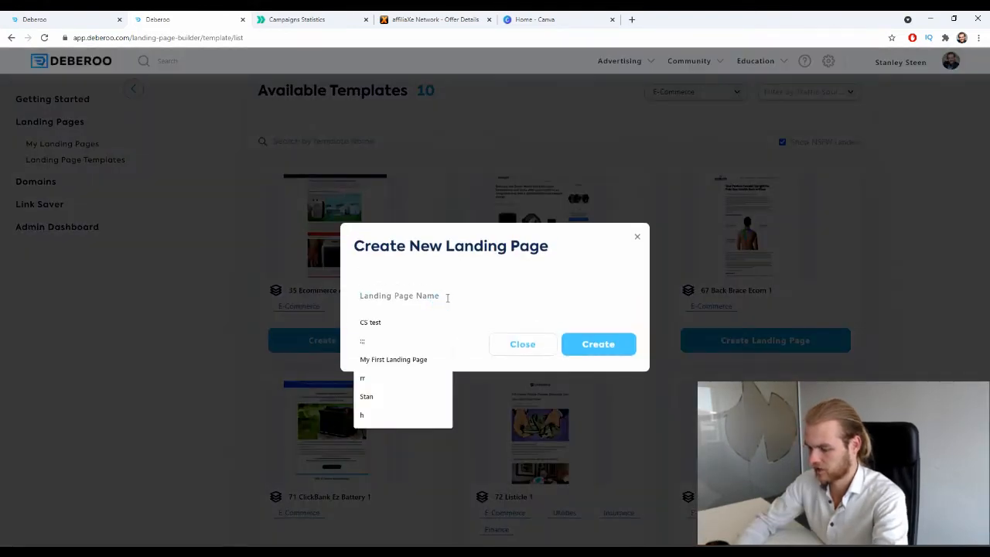
type("Wi")
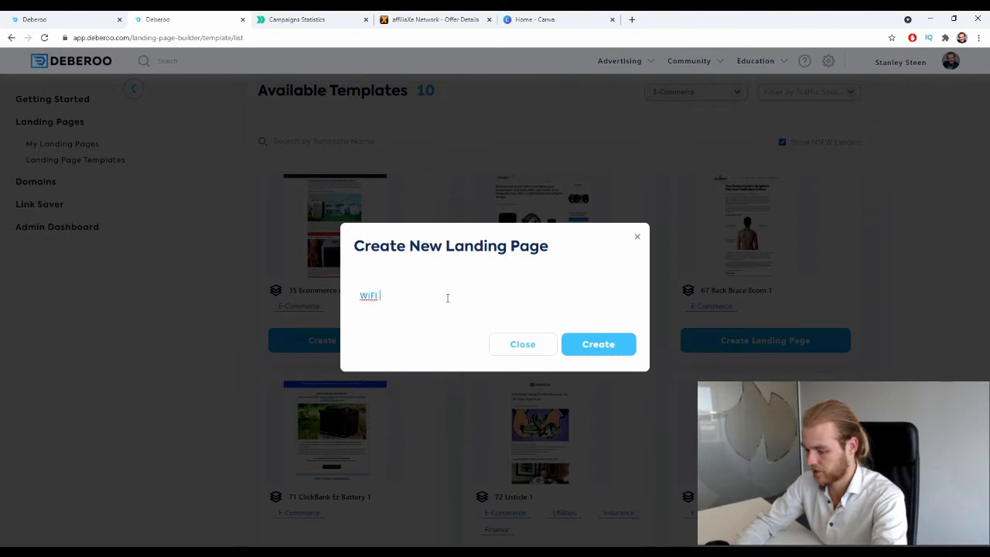
type("Fi Booster ")
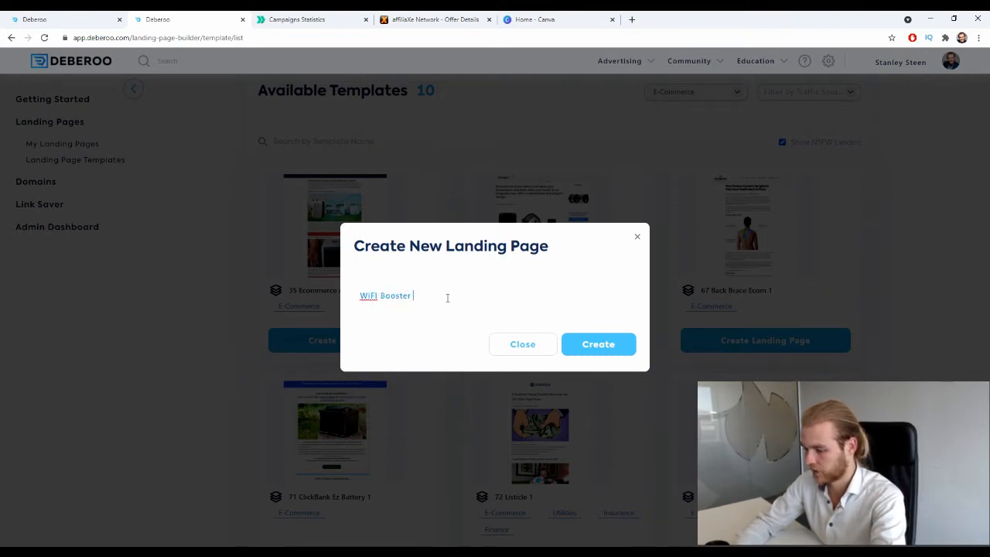
type("USA")
left_click(622, 354)
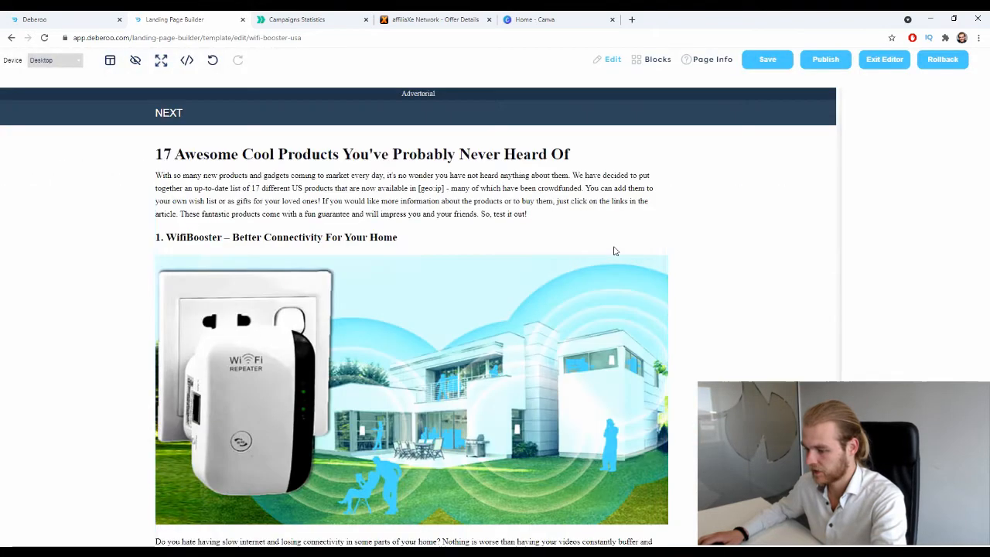
Look over the advertorial's WifiBooster section and preview the WIFI UltraBoost offer's landing page from affiliaXe for comparison
scroll(612, 256, "down", 2)
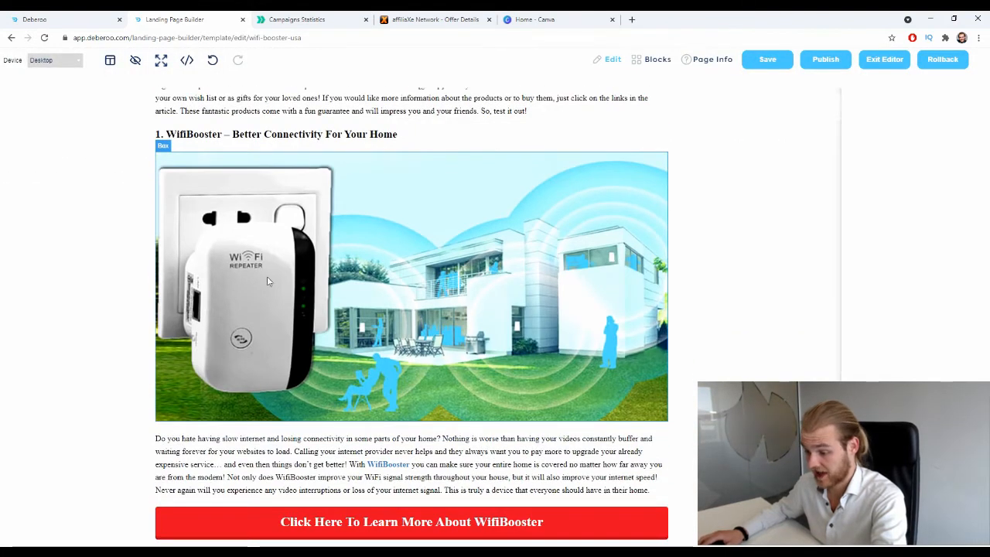
scroll(268, 281, "down", 20)
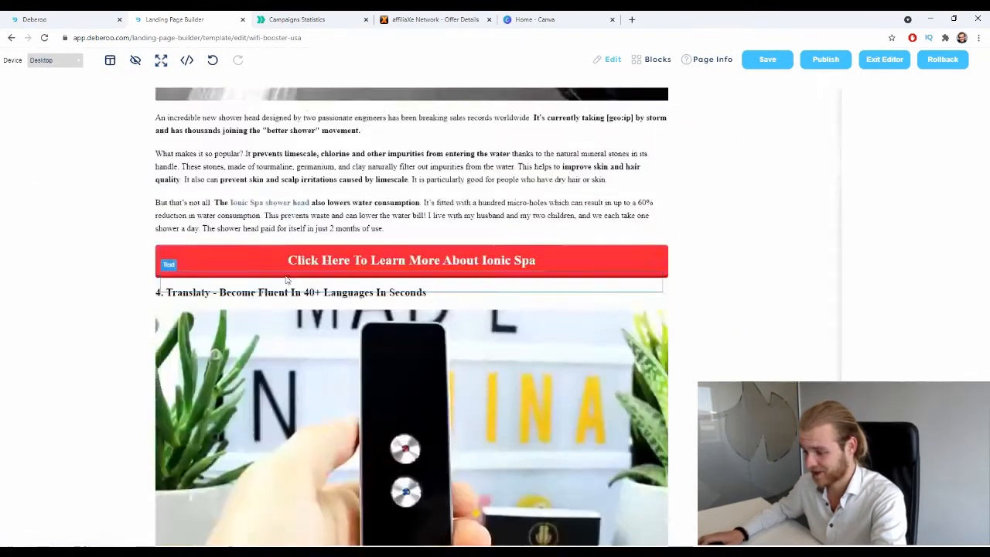
scroll(286, 279, "up", 20)
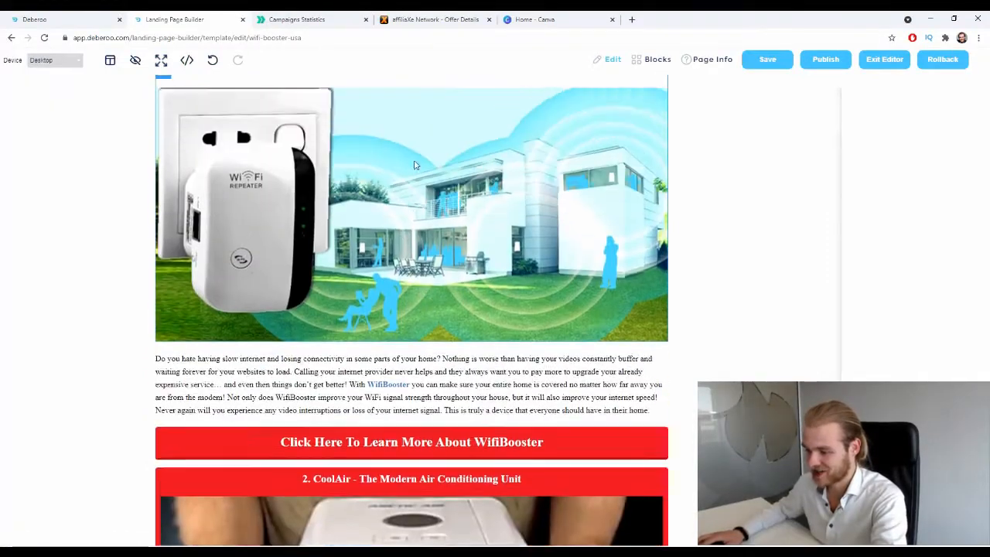
scroll(414, 165, "up", 3)
left_click(457, 19)
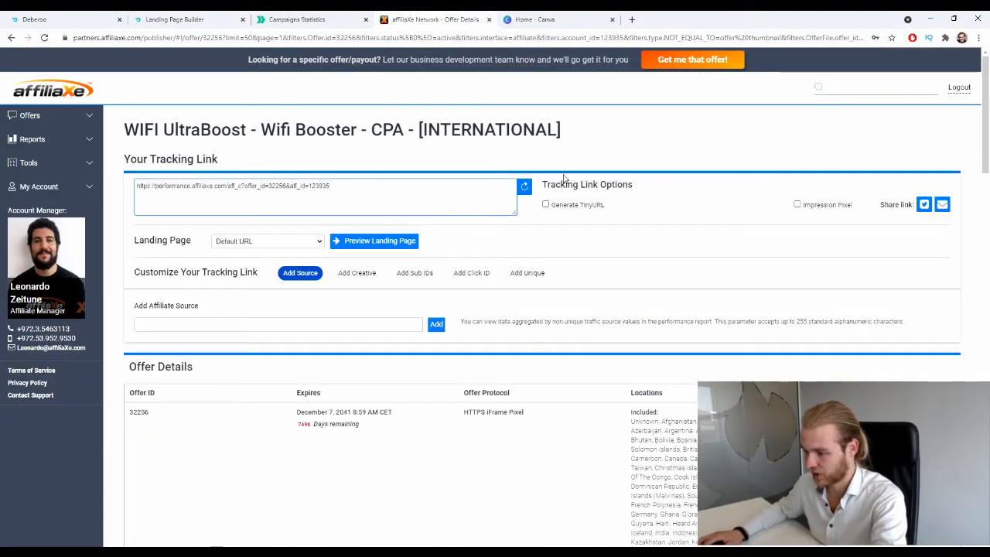
left_click(394, 246)
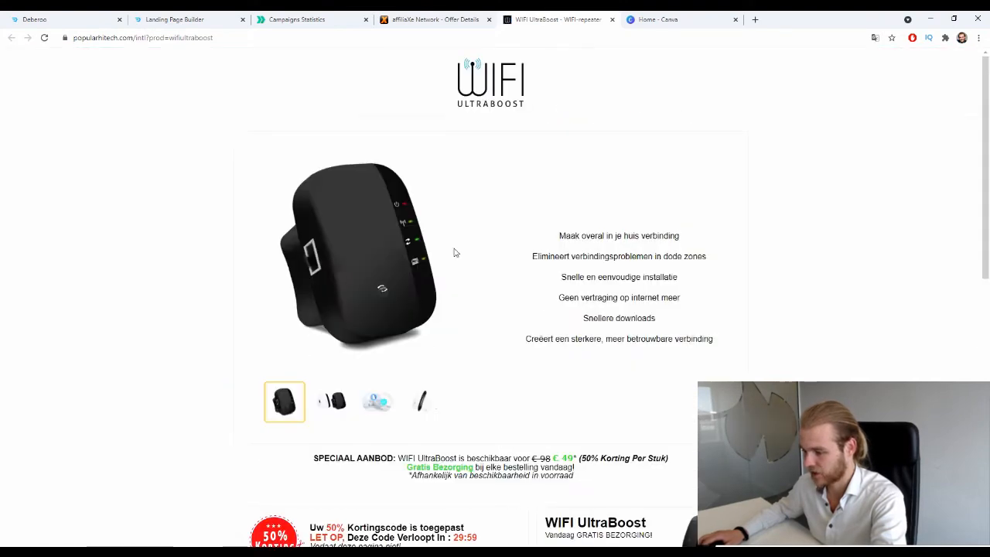
left_click(612, 19)
Return to the landing page builder and examine the advertorial's other product sections and their call-to-action links
left_click(174, 19)
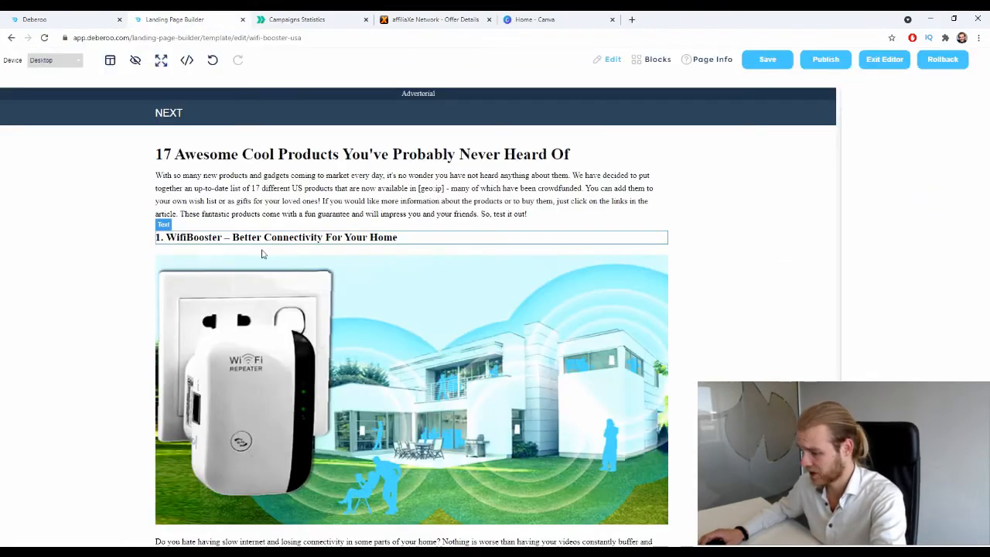
scroll(209, 210, "down", 10)
scroll(209, 211, "down", 20)
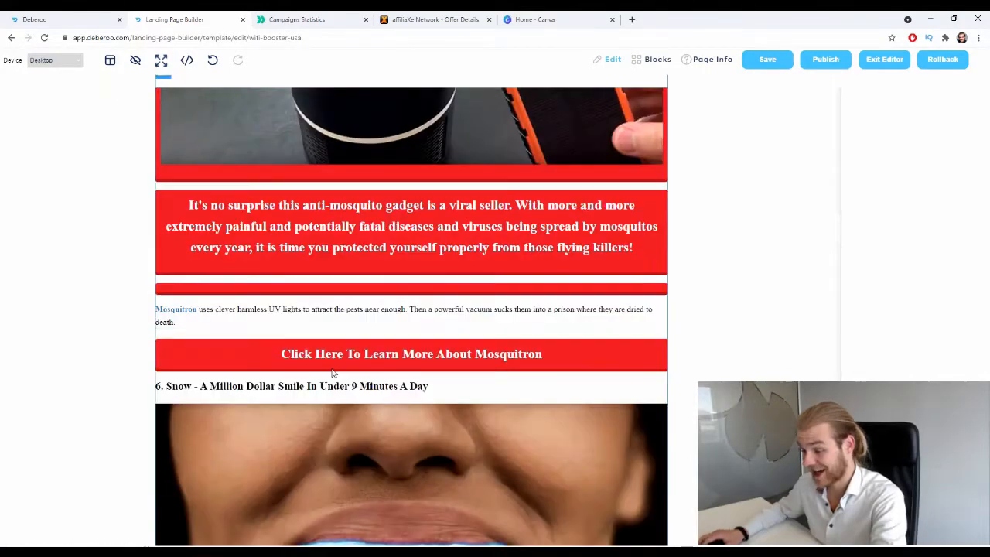
scroll(343, 359, "up", 5)
scroll(343, 358, "down", 20)
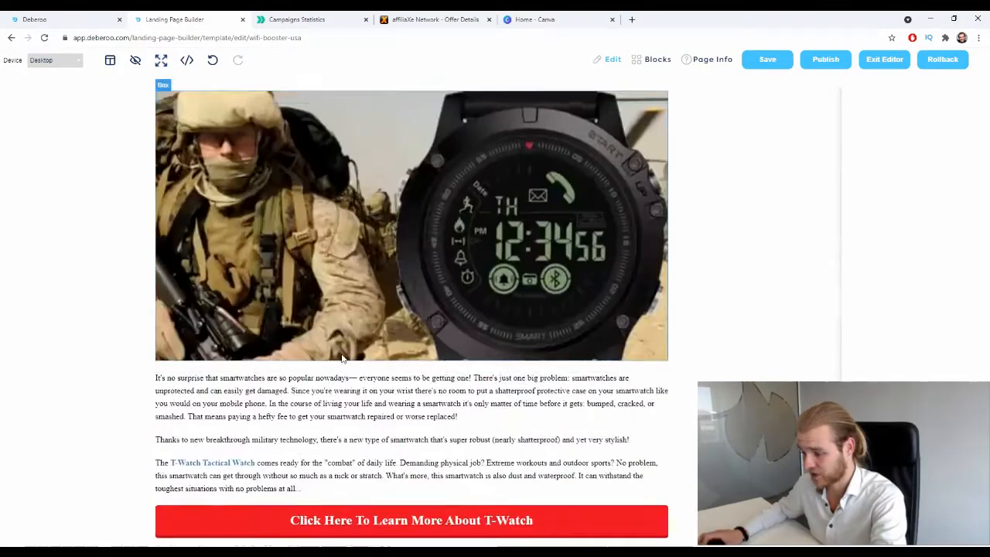
scroll(343, 358, "down", 3)
scroll(336, 354, "up", 20)
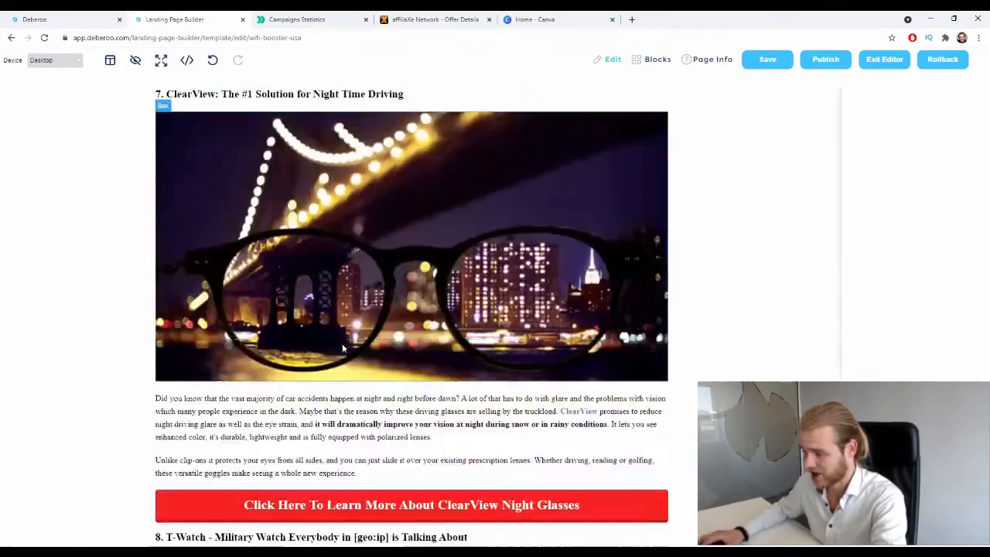
scroll(333, 352, "up", 20)
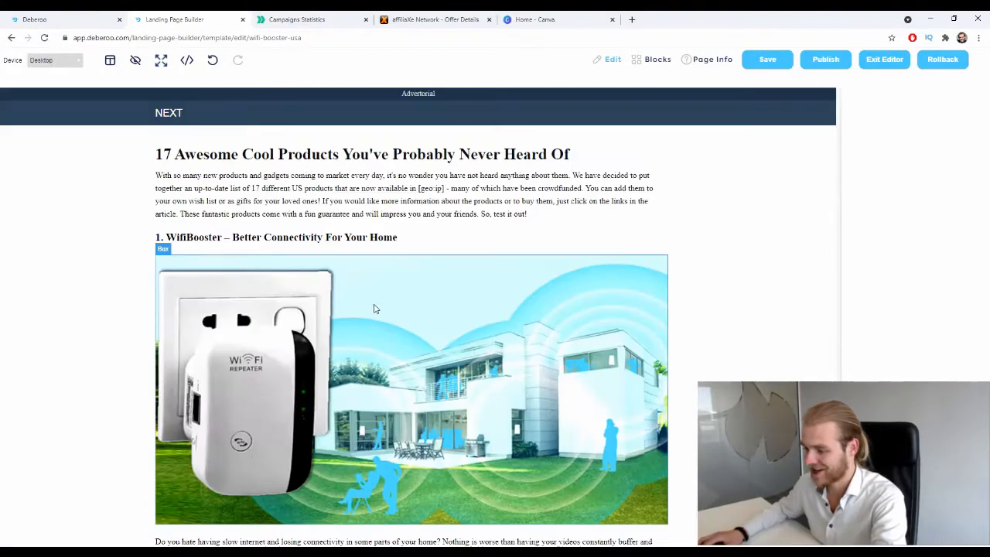
Check the landing page's destination URL setting and copy the click URL from the tracker's tracking URL settings
left_click(711, 60)
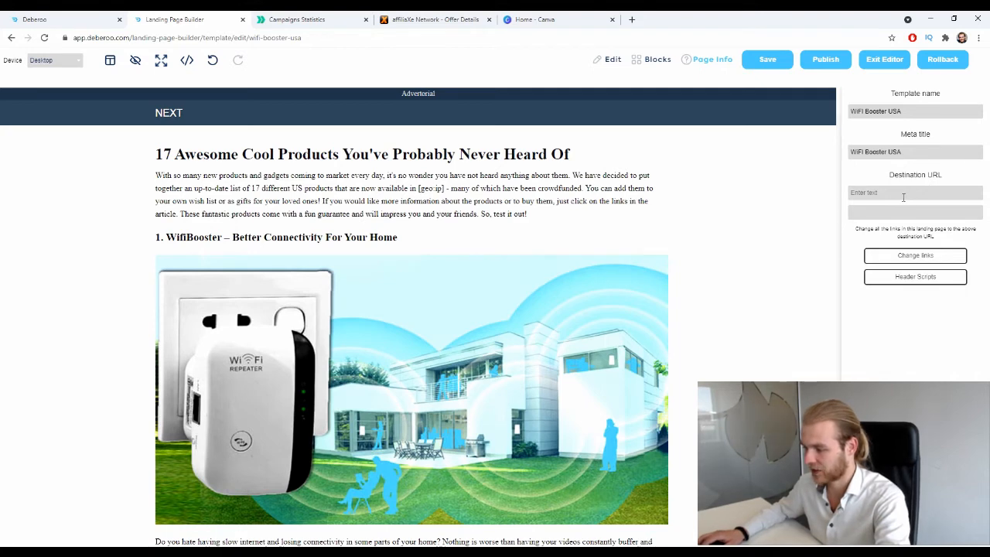
left_click(47, 19)
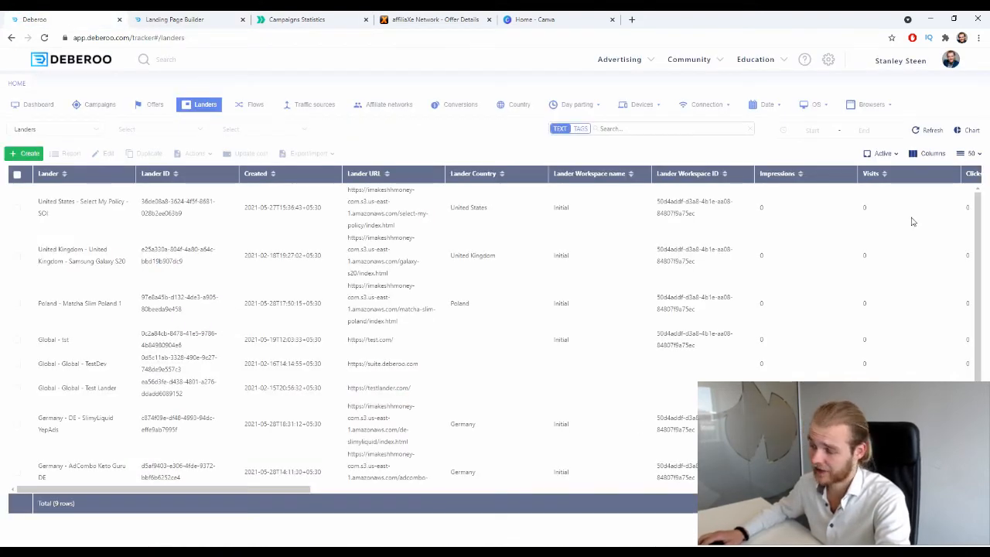
left_click(901, 60)
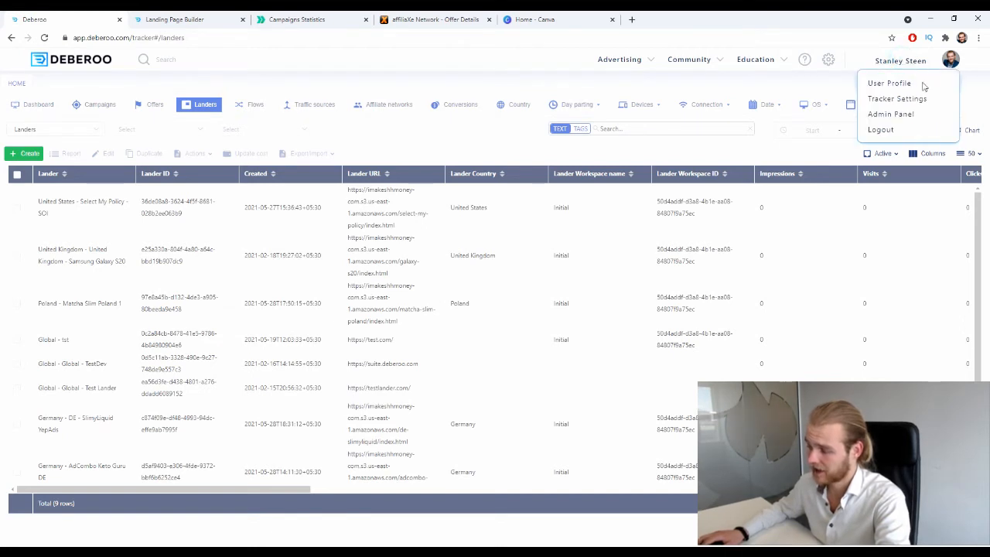
left_click(891, 99)
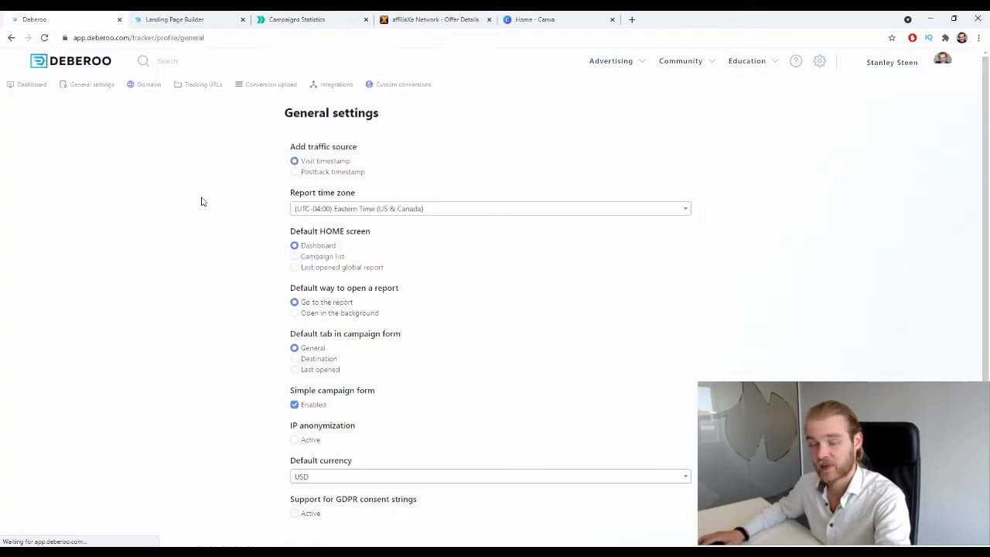
left_click(213, 91)
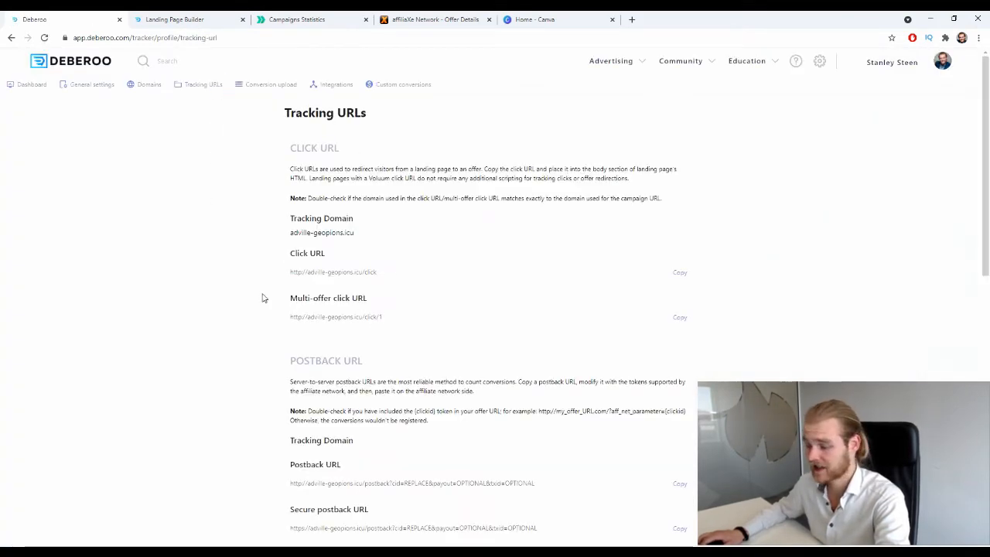
left_click_drag(384, 273, 263, 276)
key("ctrl+c")
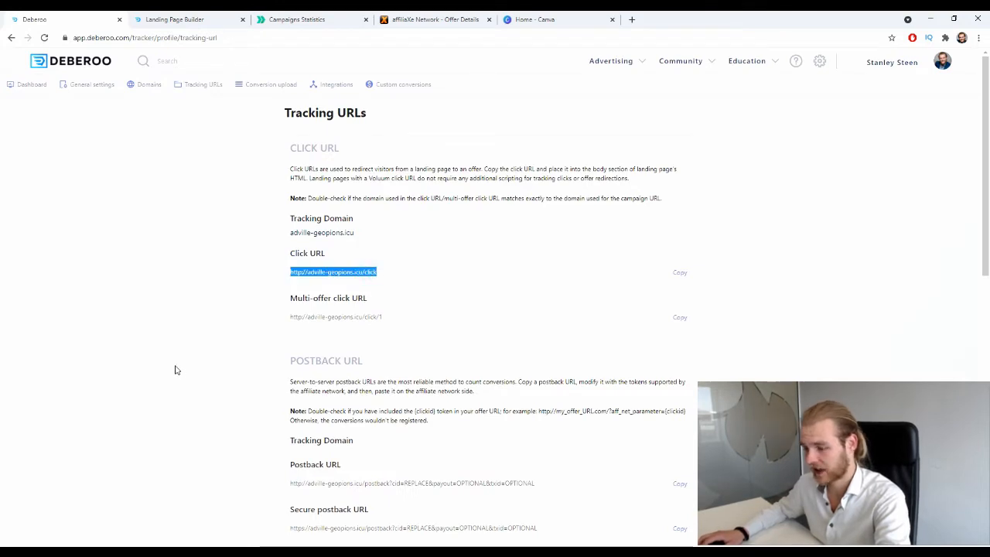
left_click(174, 19)
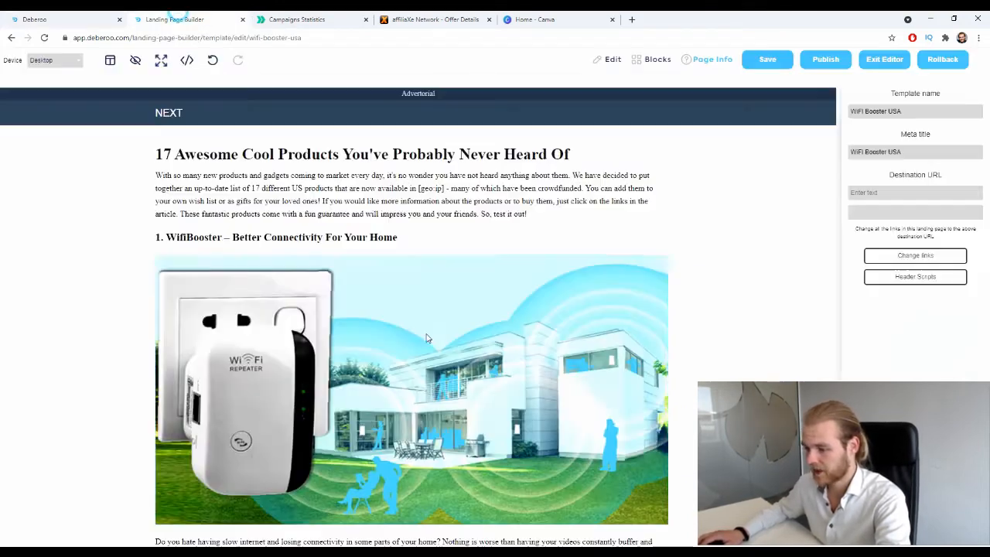
left_click(923, 193)
key("ctrl+v")
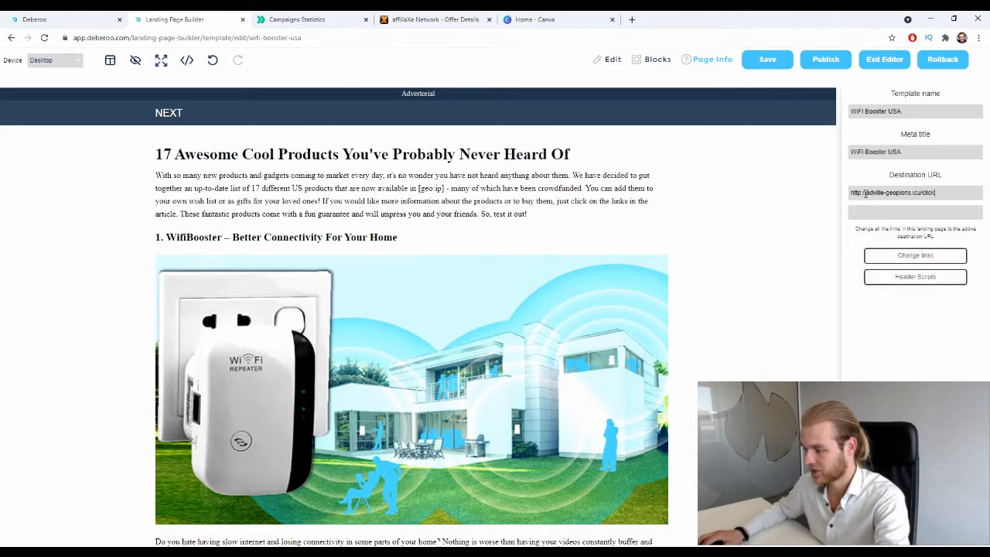
key("Home")
key("Right")
key("Right")
key("Right")
key("Right")
type("s")
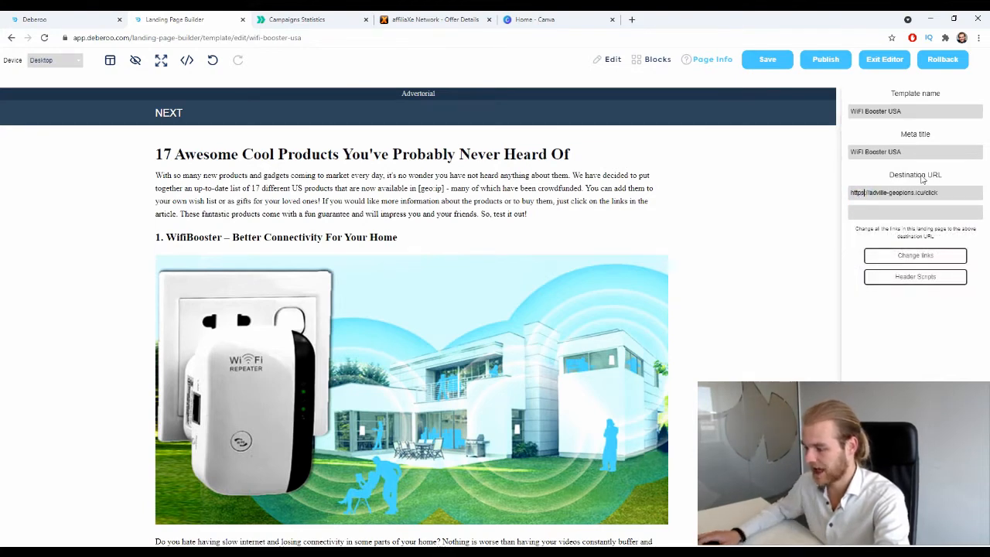
left_click(918, 258)
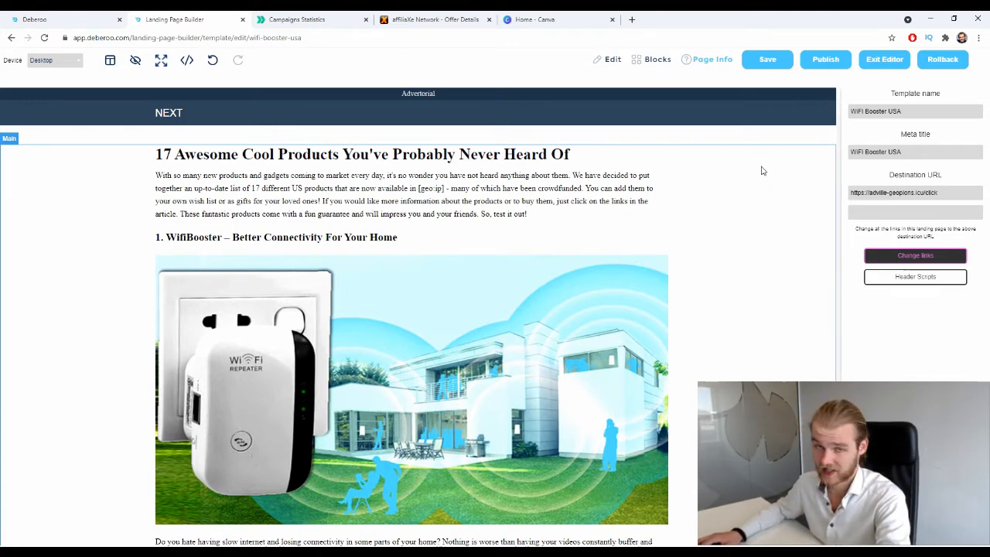
Publish the landing page to the imakeshhmoney-com domain, then open the live page and select its web address for copying
left_click(825, 59)
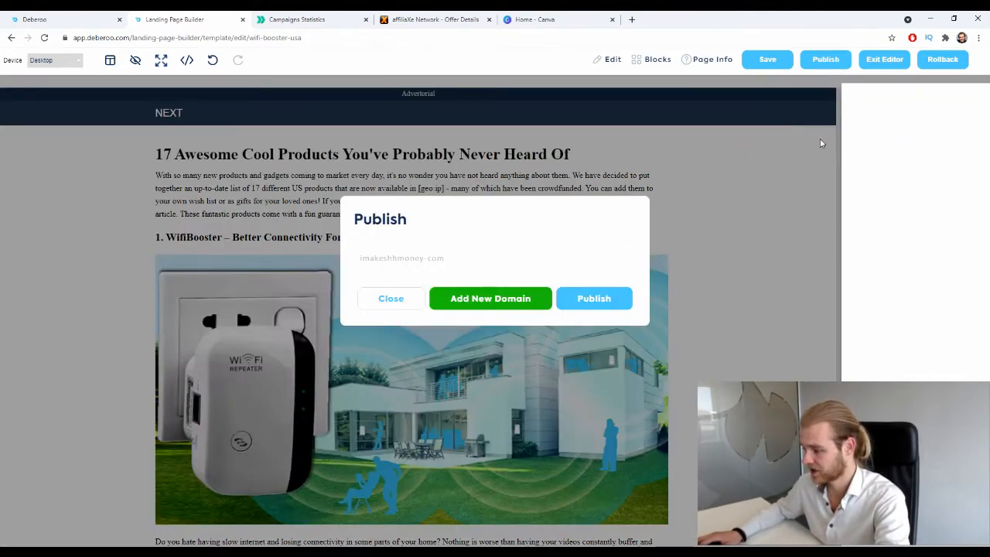
left_click(604, 298)
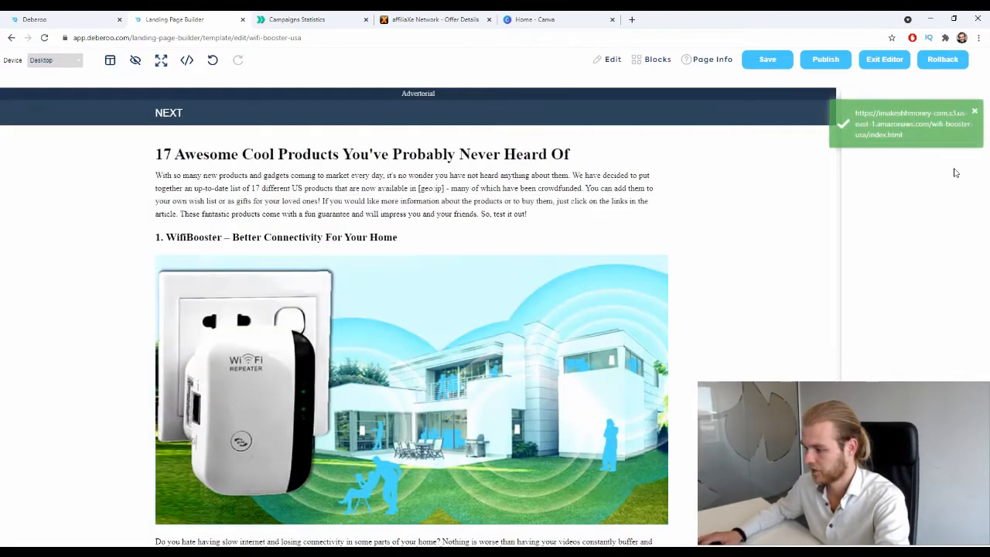
left_click(890, 118)
left_click(336, 37)
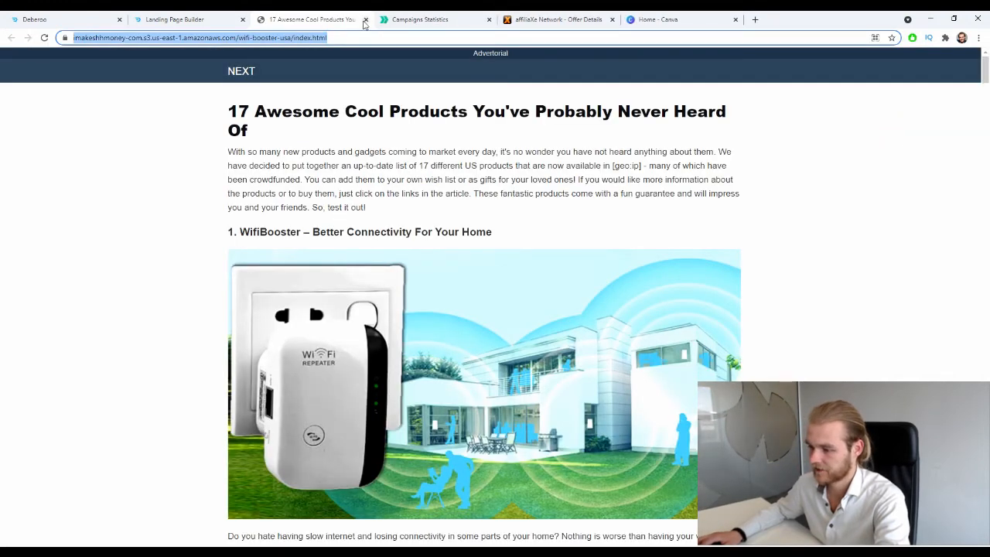
left_click(366, 20)
Return to the Deberoo tracker and start a new lander in the Initial workspace with the United States country tag
left_click(37, 18)
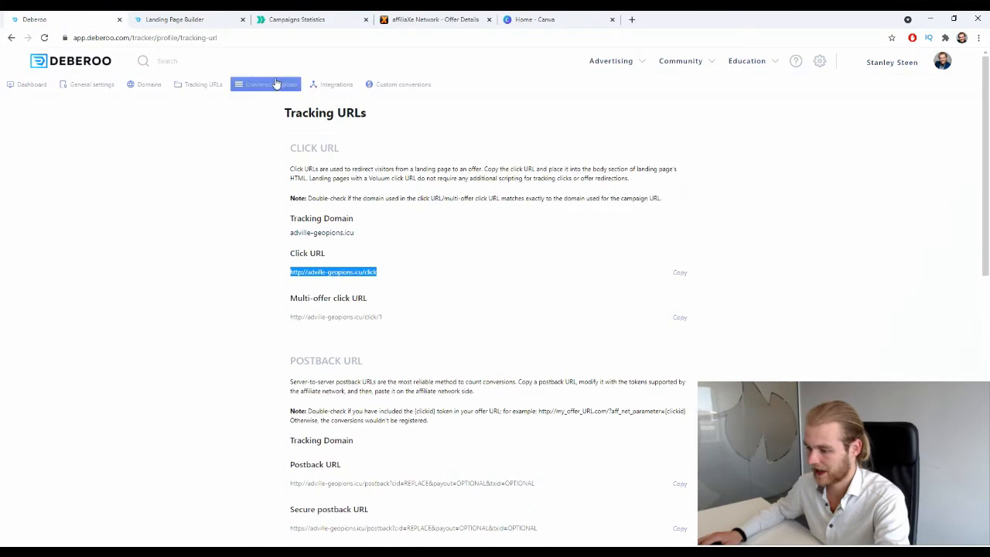
left_click(25, 85)
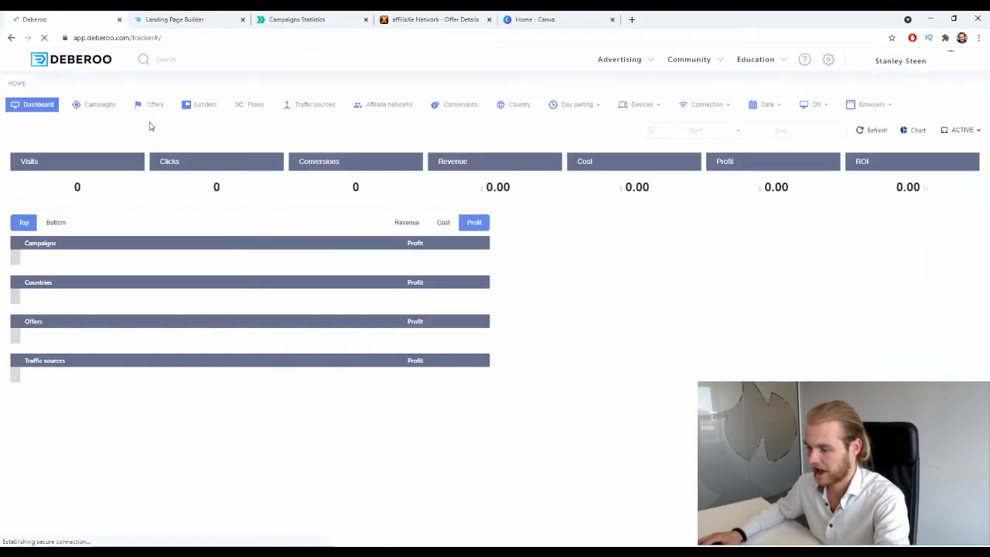
left_click(150, 105)
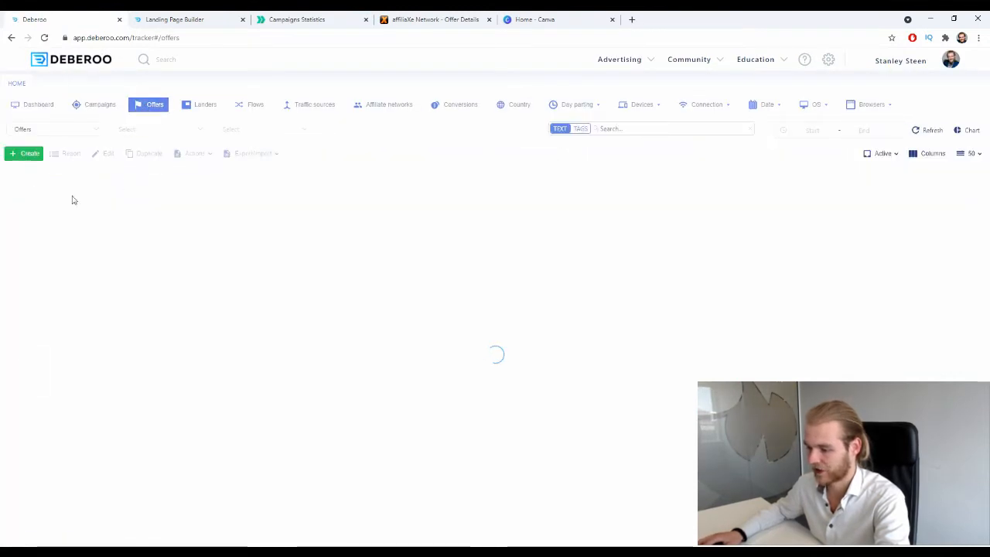
left_click(27, 157)
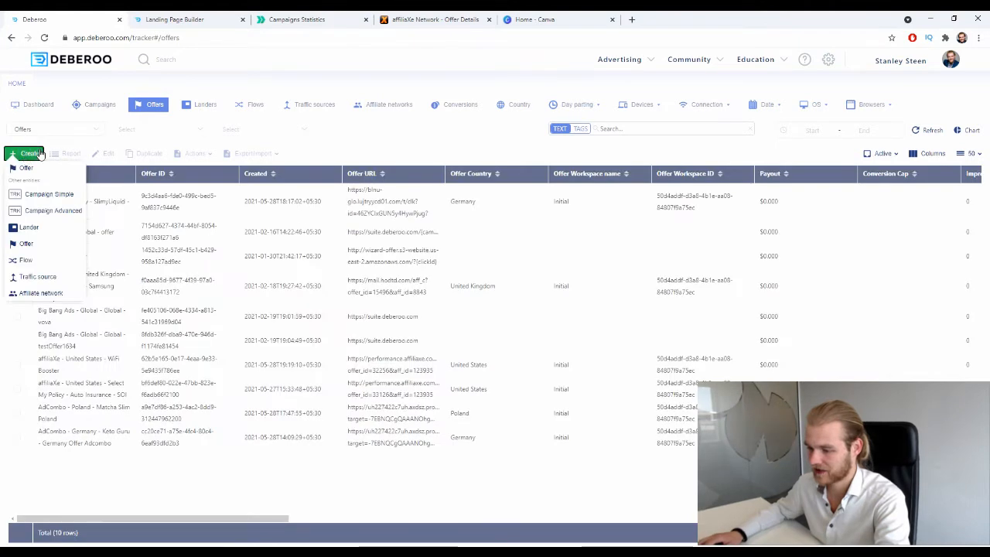
left_click(204, 105)
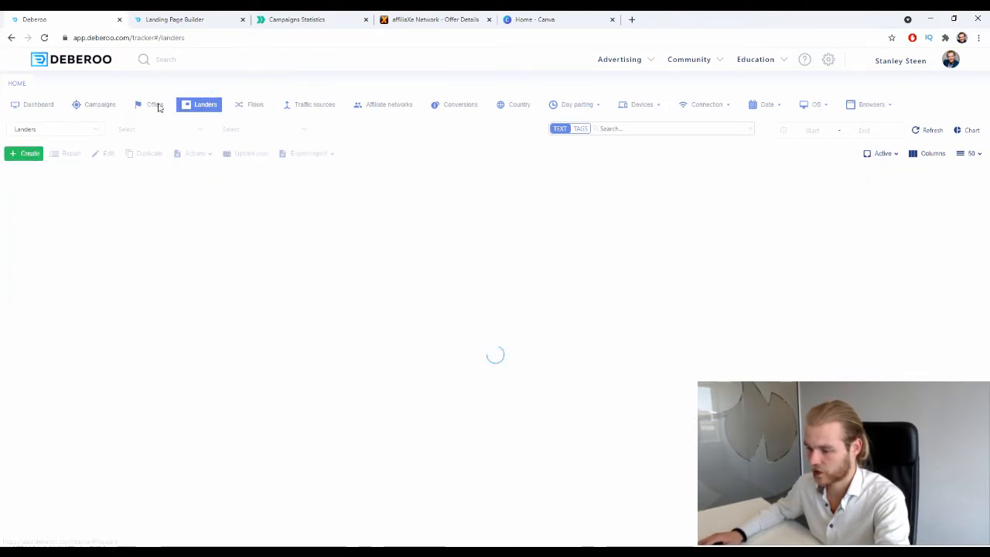
left_click(30, 153)
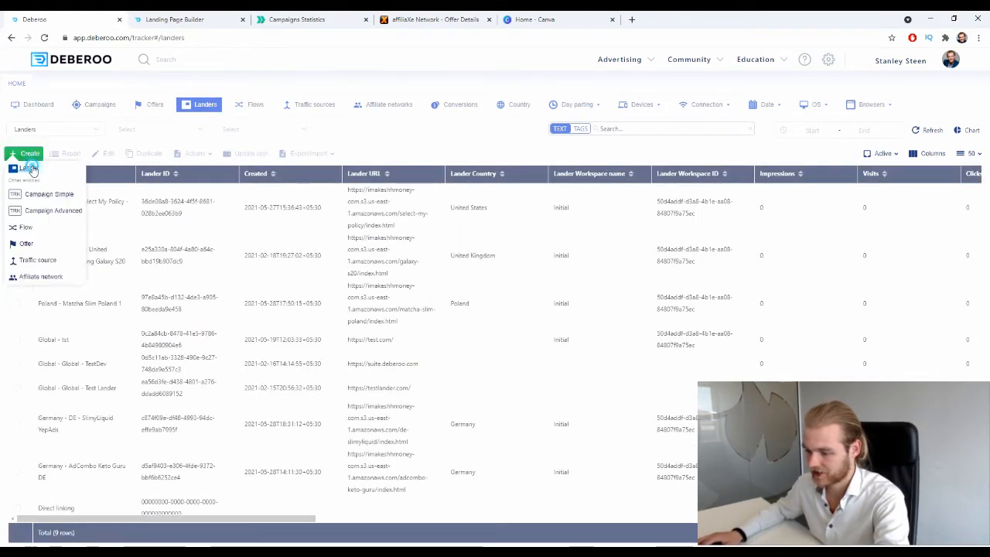
left_click(31, 166)
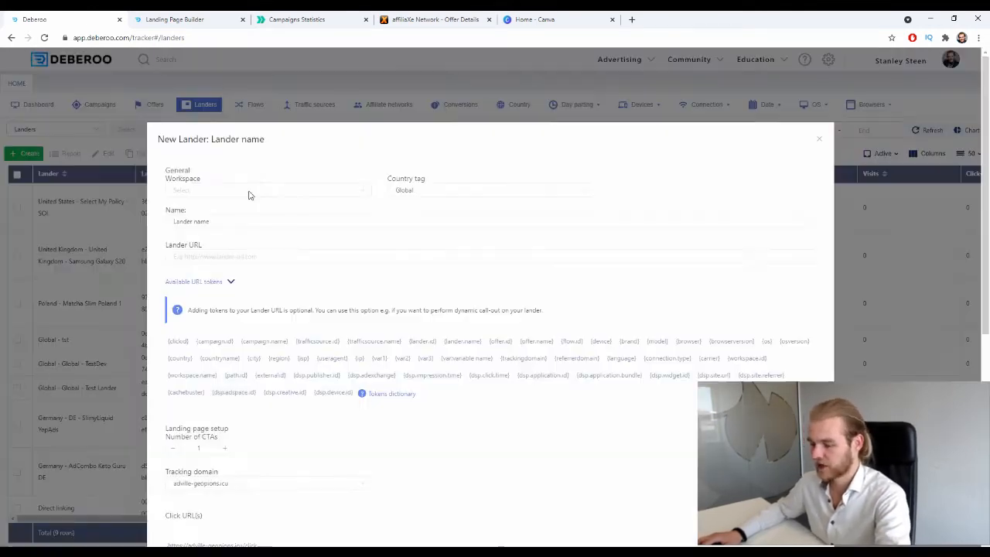
left_click(248, 192)
left_click(206, 214)
left_click(426, 189)
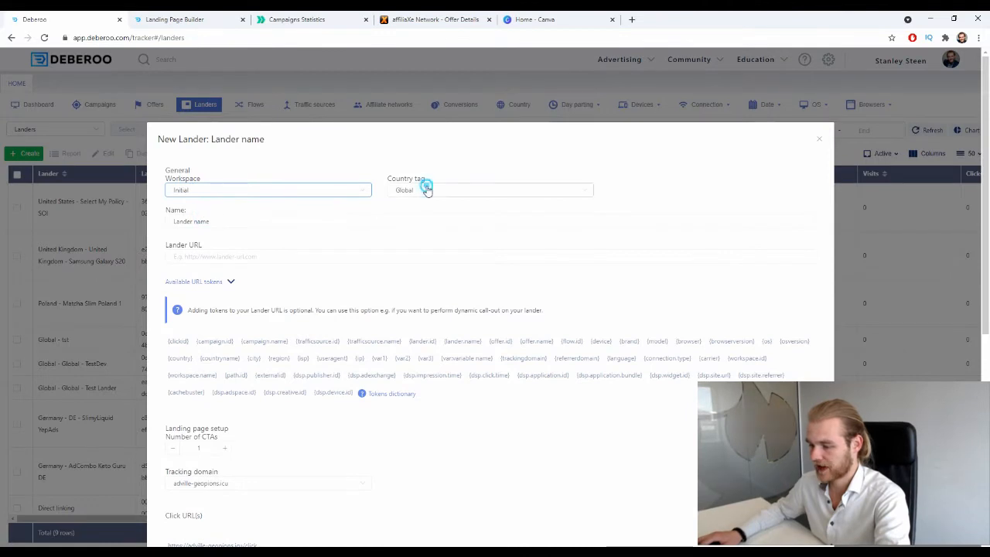
type("unit")
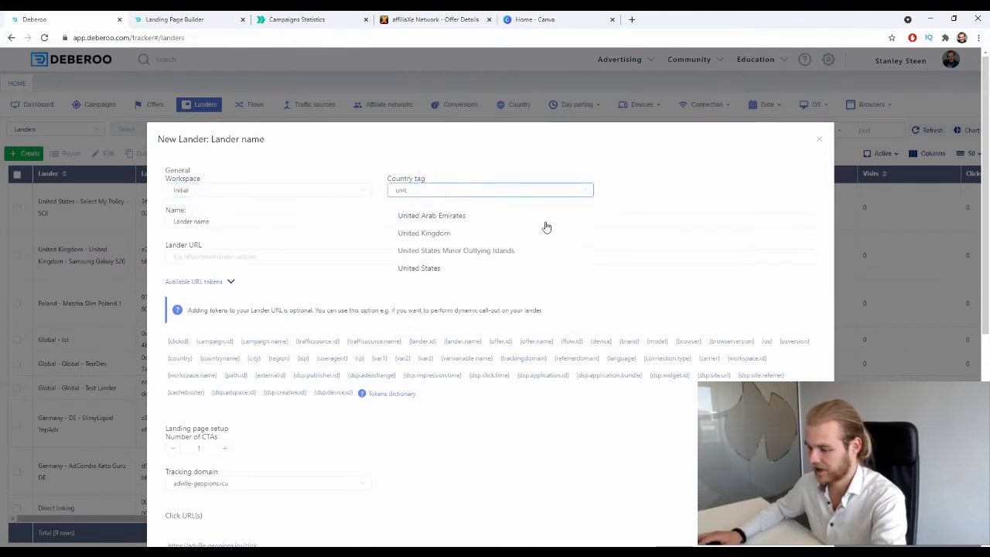
left_click(477, 268)
Name the new lander WiFi Booster - AffiliaXe
triple_click(261, 221)
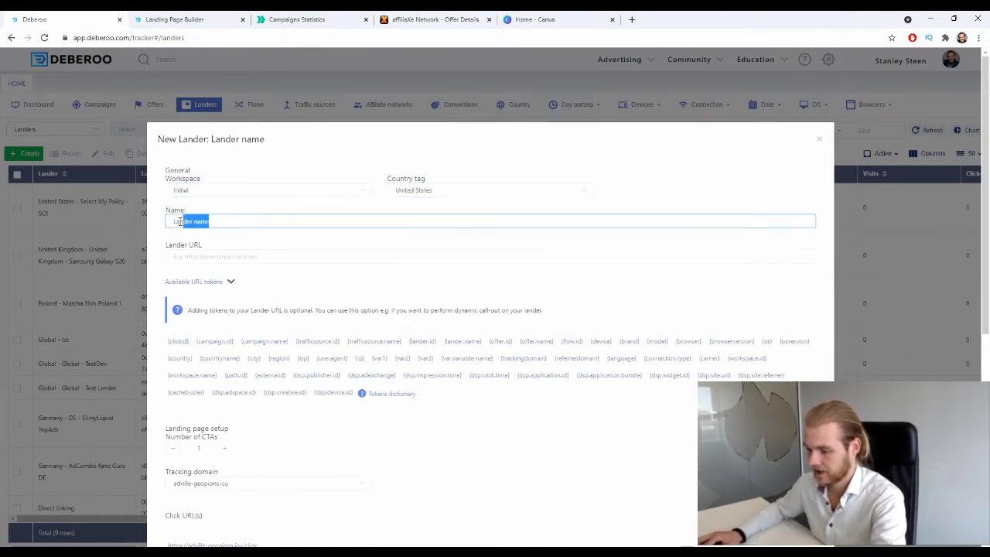
type("WiFi Booste")
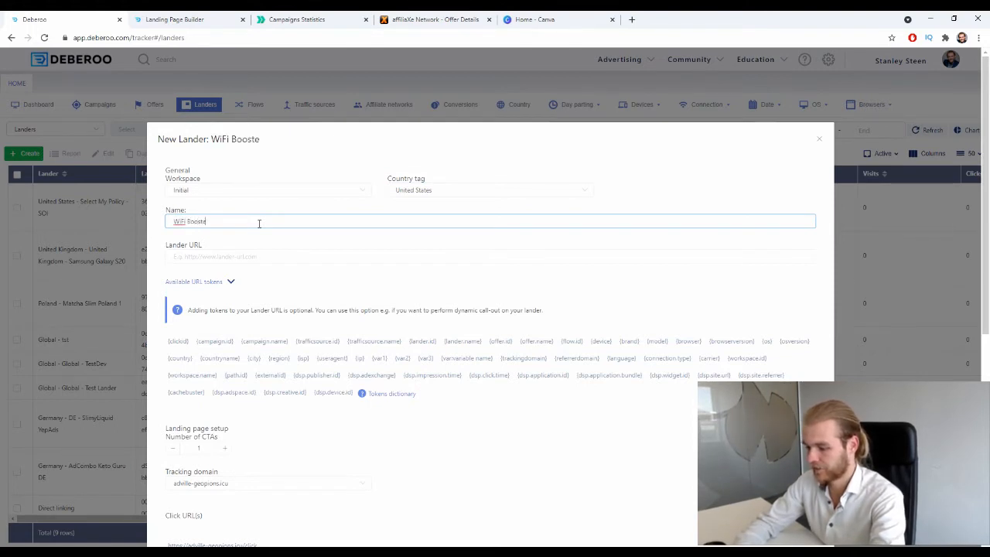
type("r - A")
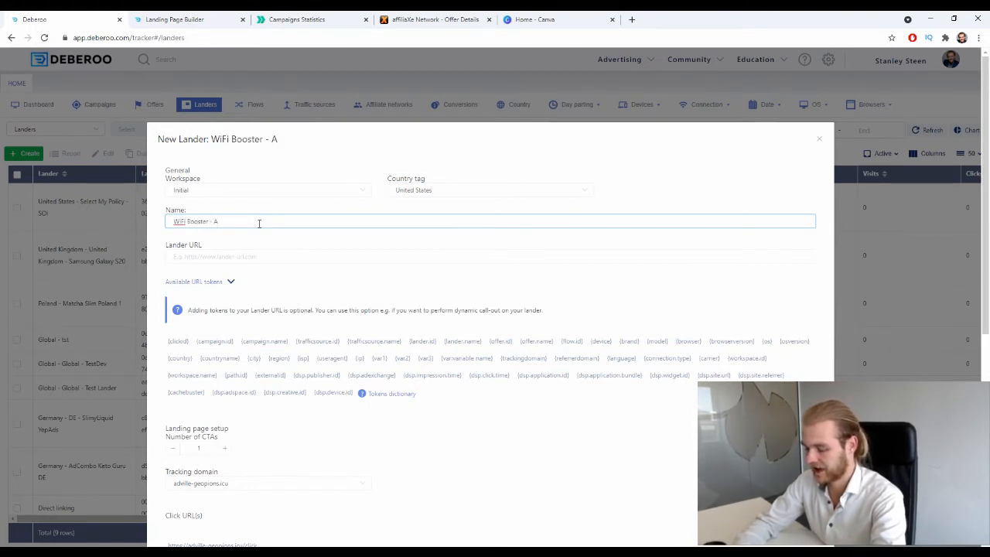
type("ffiliaXe")
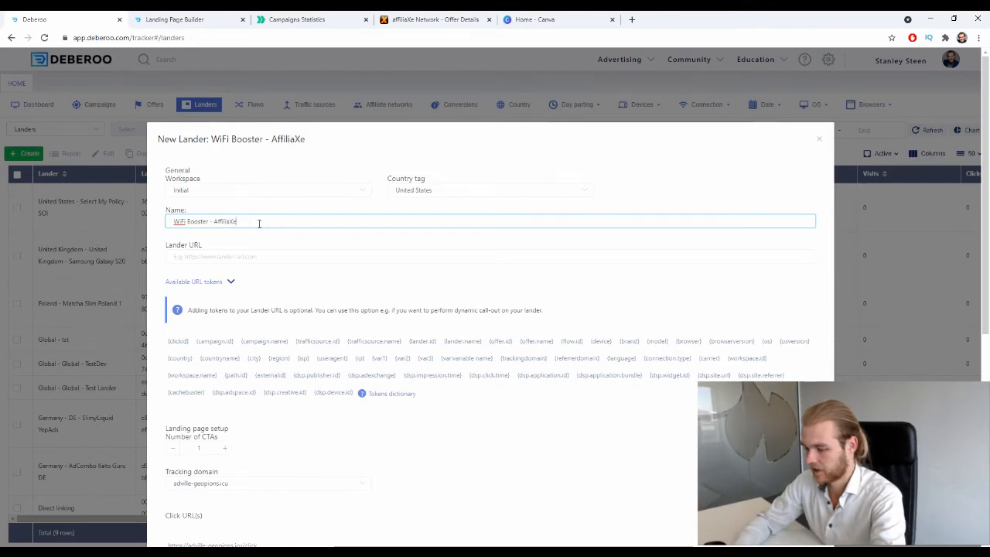
left_click(321, 255)
type("https://imakeshmoney-com.s3.us-east-1.amazonaws.com/wifi-booster-usa/index.html")
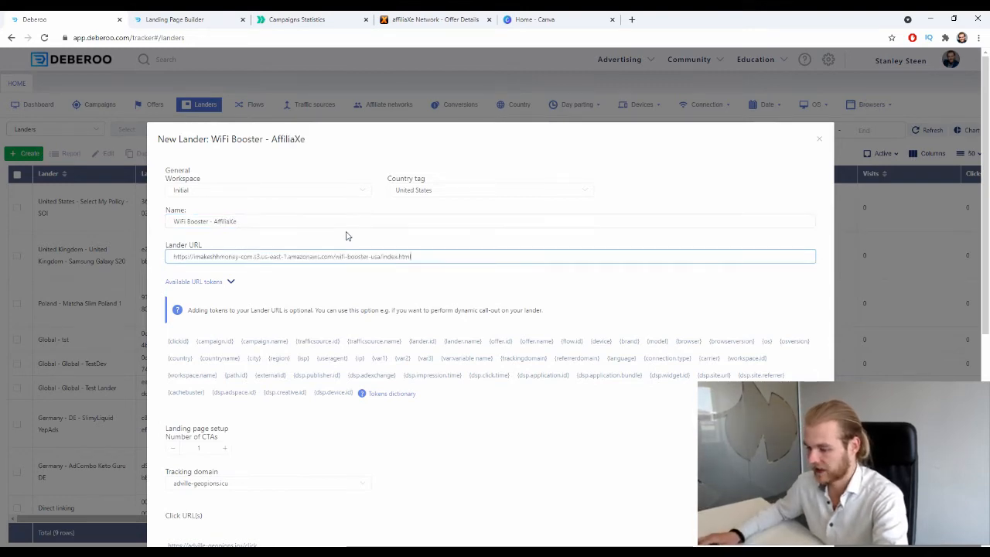
scroll(504, 256, "down", 5)
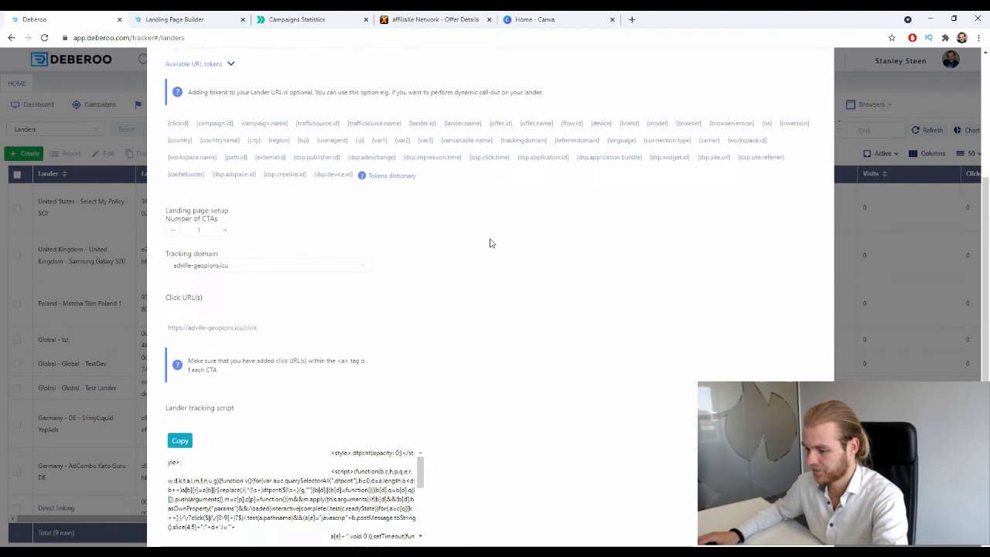
scroll(426, 202, "down", 1)
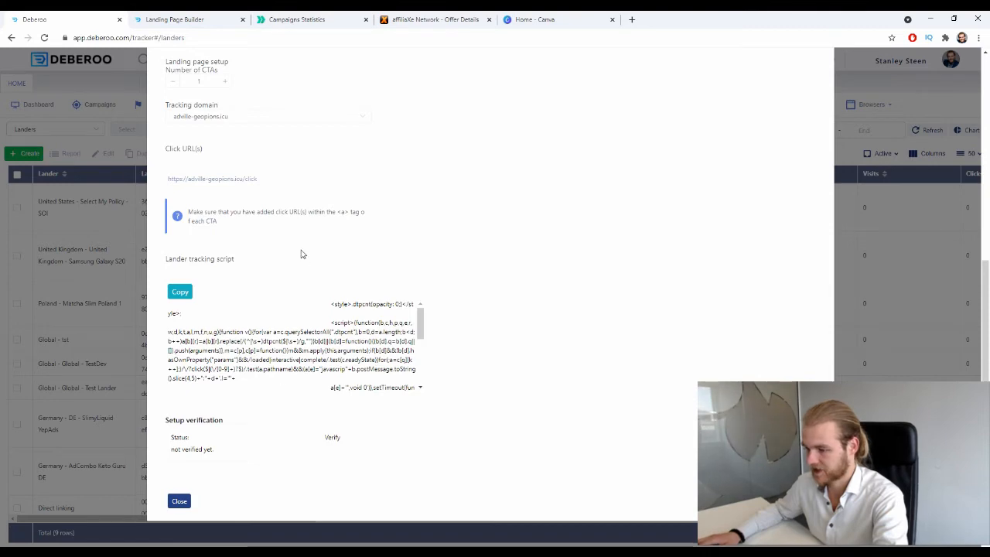
key("Escape")
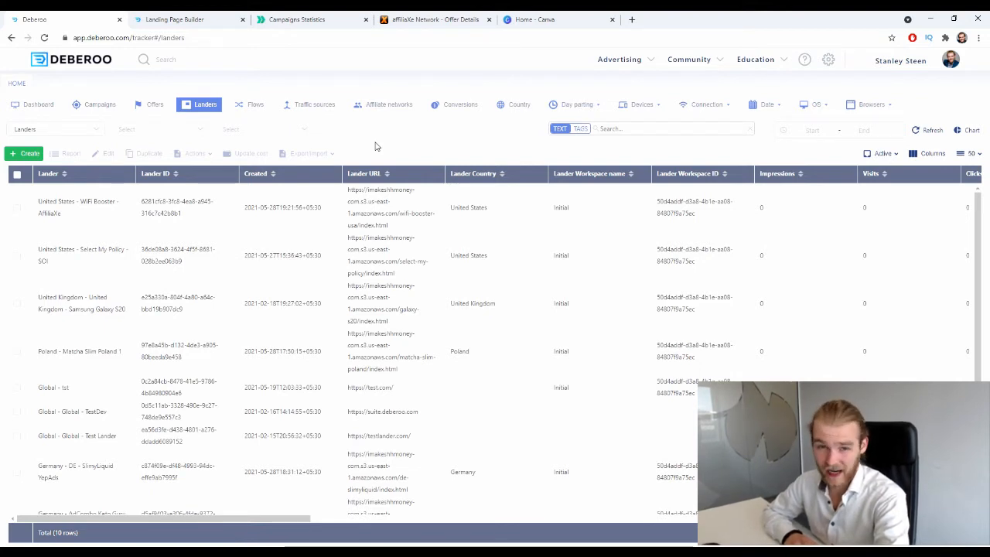
Start a new simple campaign in the Initial workspace with EvaDav as the traffic source
left_click(111, 111)
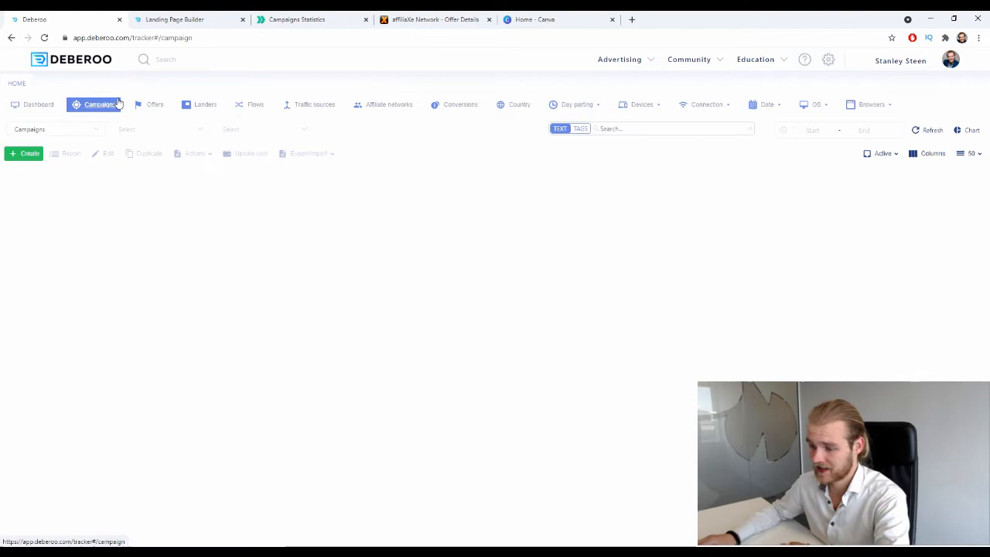
left_click(27, 153)
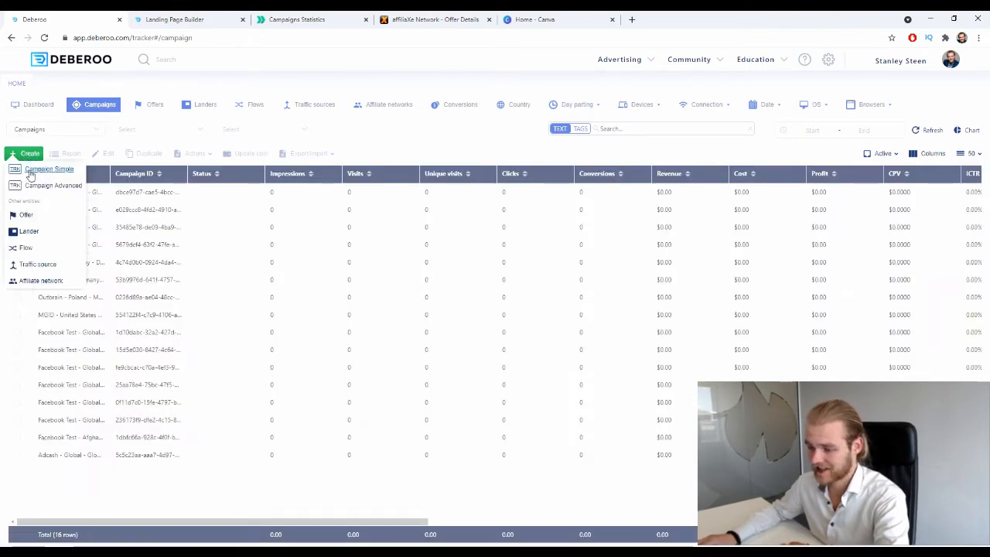
left_click(47, 172)
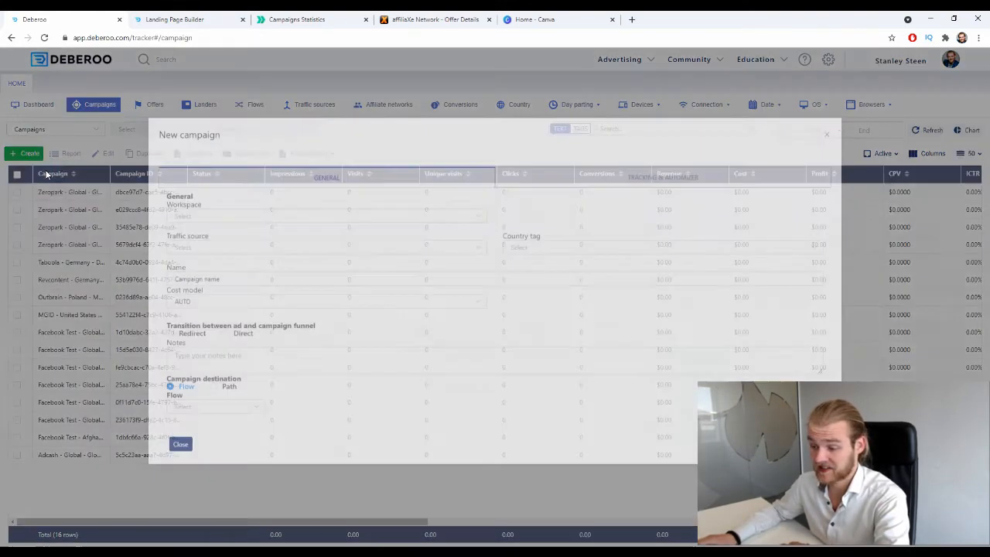
left_click(262, 224)
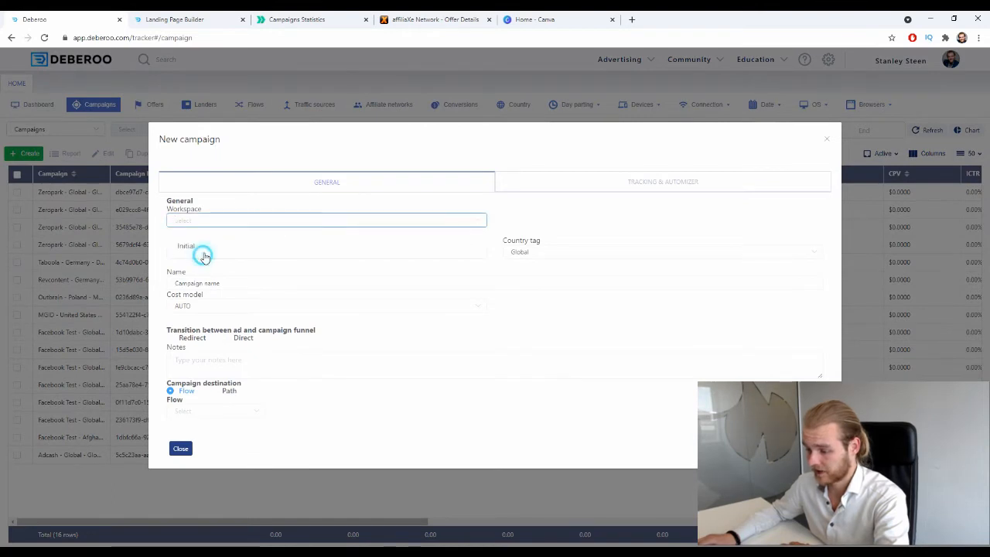
left_click(197, 246)
left_click(207, 252)
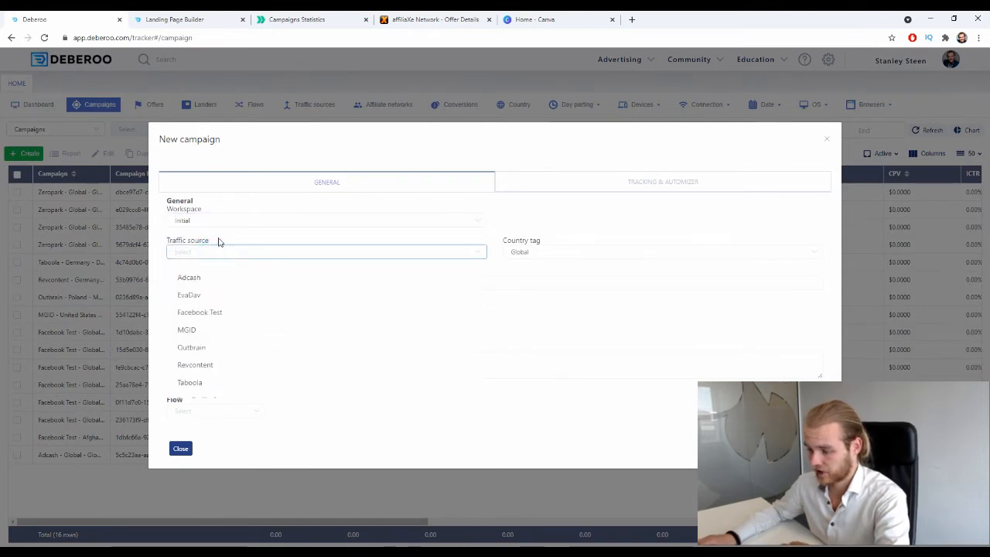
left_click(214, 300)
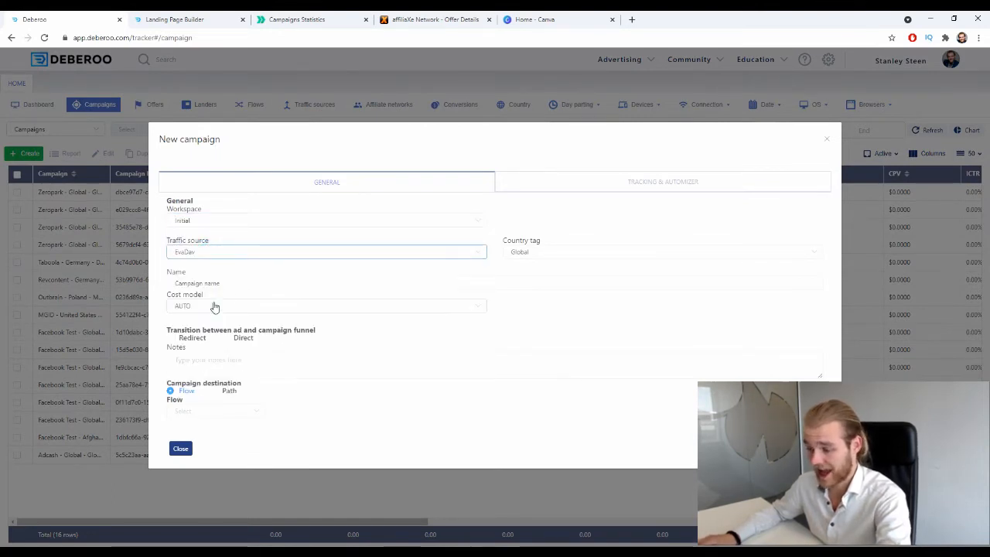
Set the campaign's country tag to United States and name the campaign WiFi Booster - affiliaXe
left_click(533, 251)
type("unit")
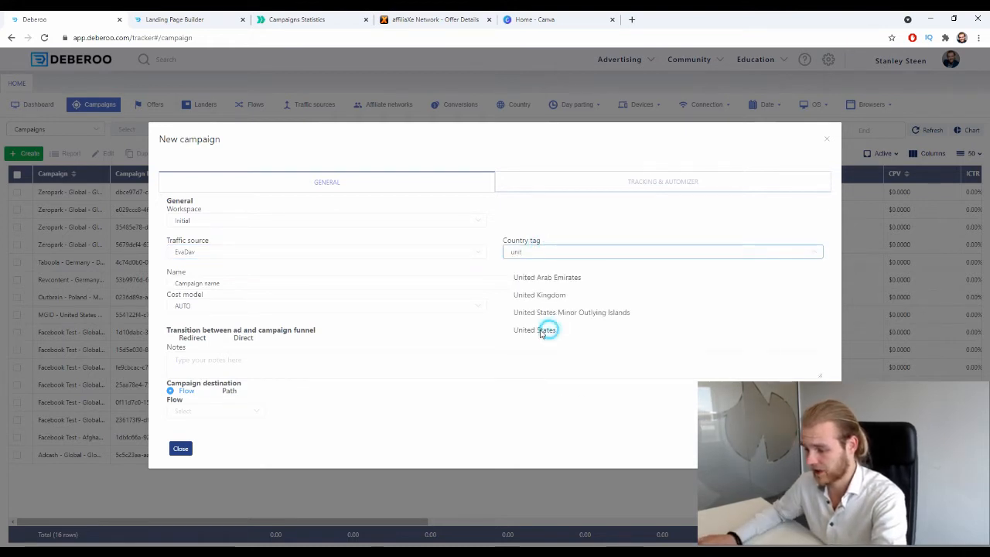
left_click(549, 329)
left_click(230, 283)
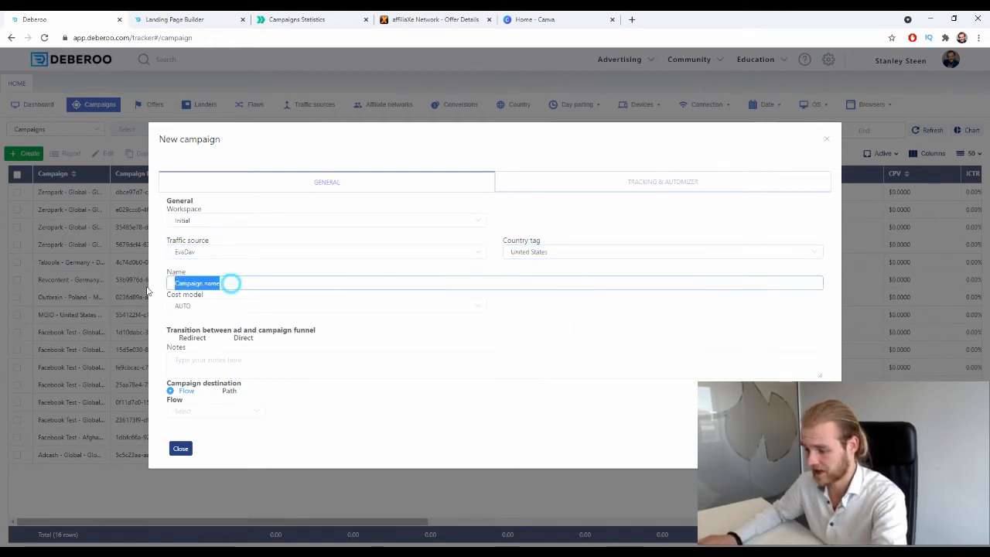
type("WiFi")
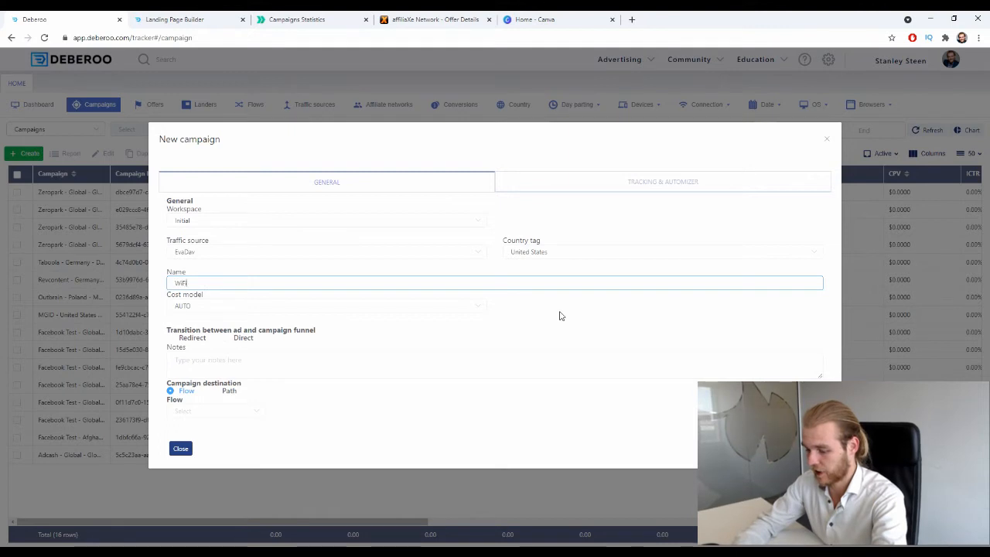
type(" Booster - ")
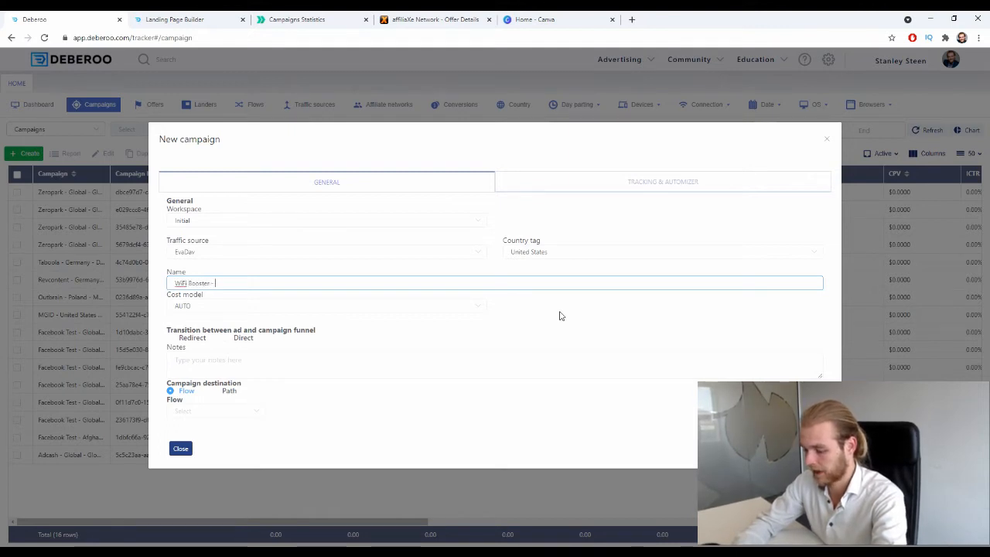
type("A")
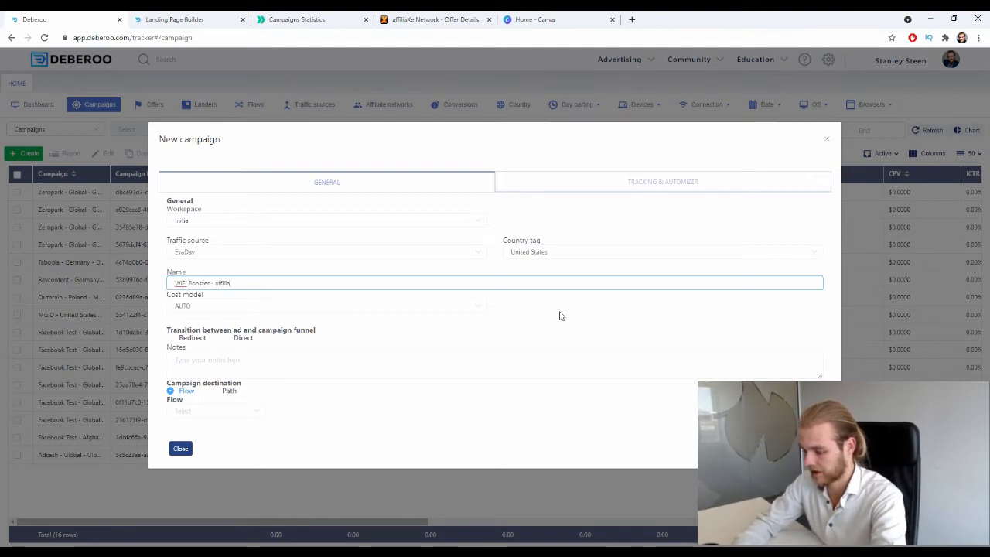
type("ffiliaXe")
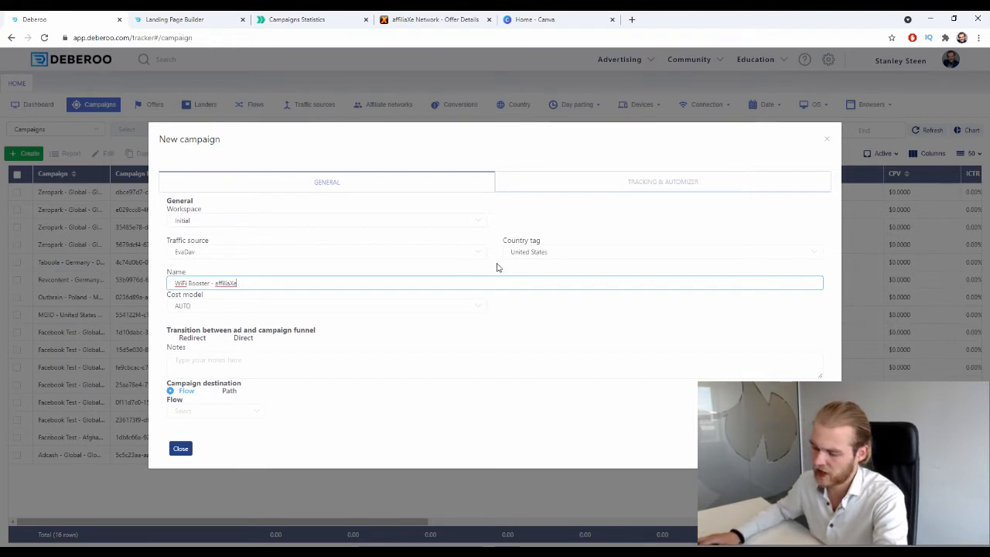
Set the transition between ad and campaign funnel to Redirect and the campaign destination to Path
left_click(172, 338)
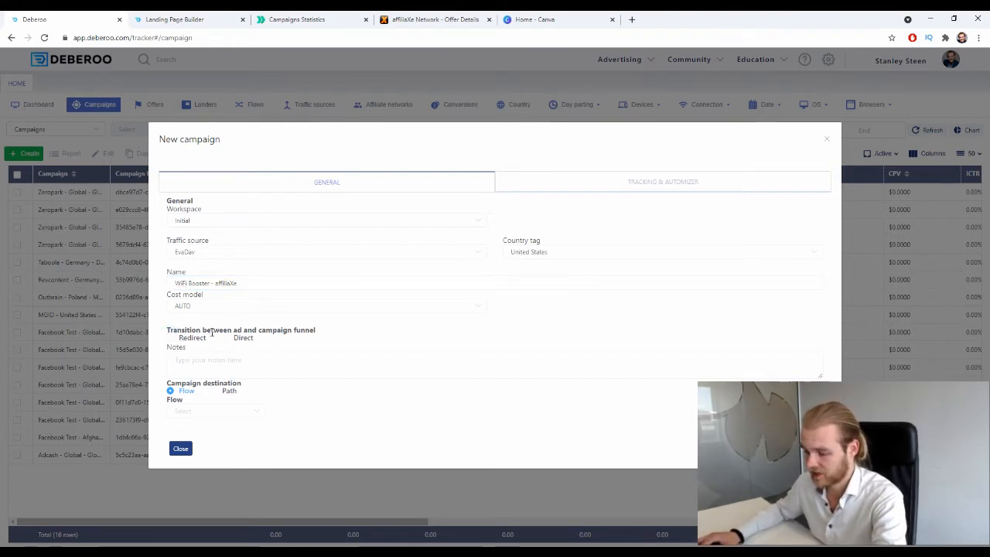
left_click(225, 338)
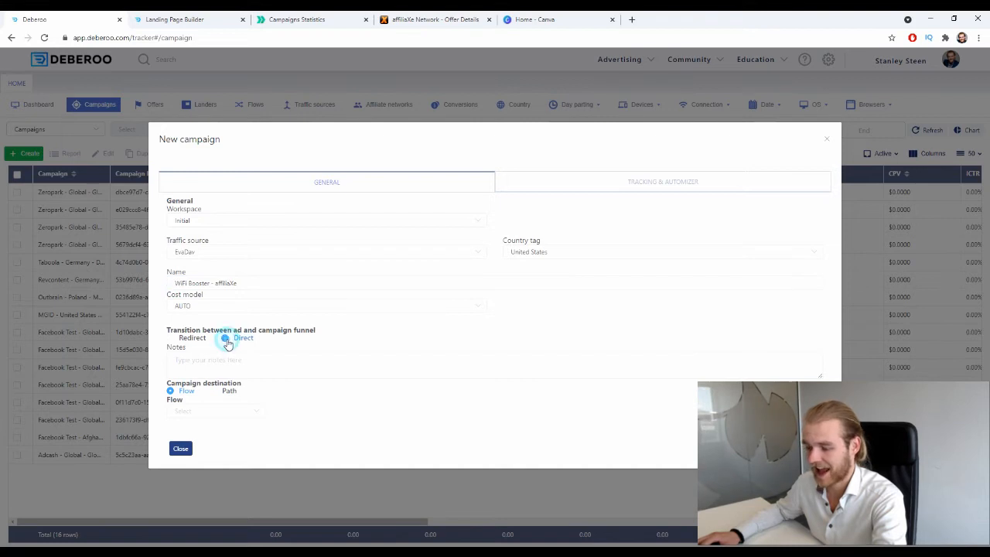
left_click(171, 340)
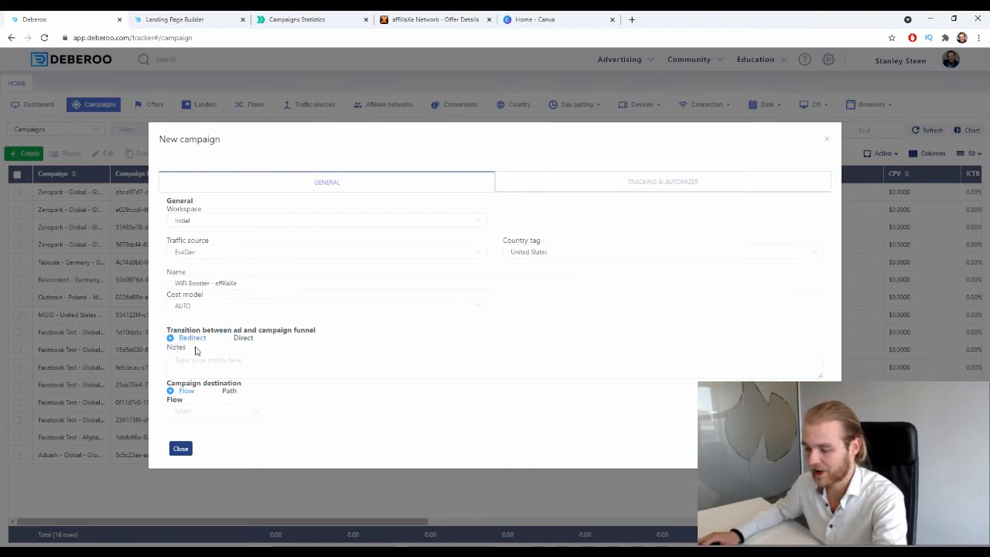
left_click_drag(167, 380, 263, 389)
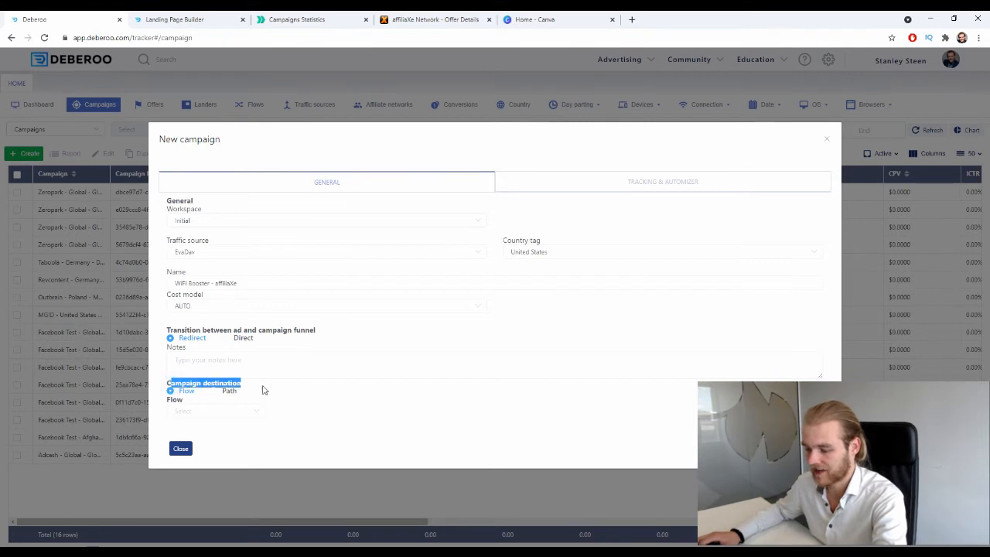
left_click(265, 388)
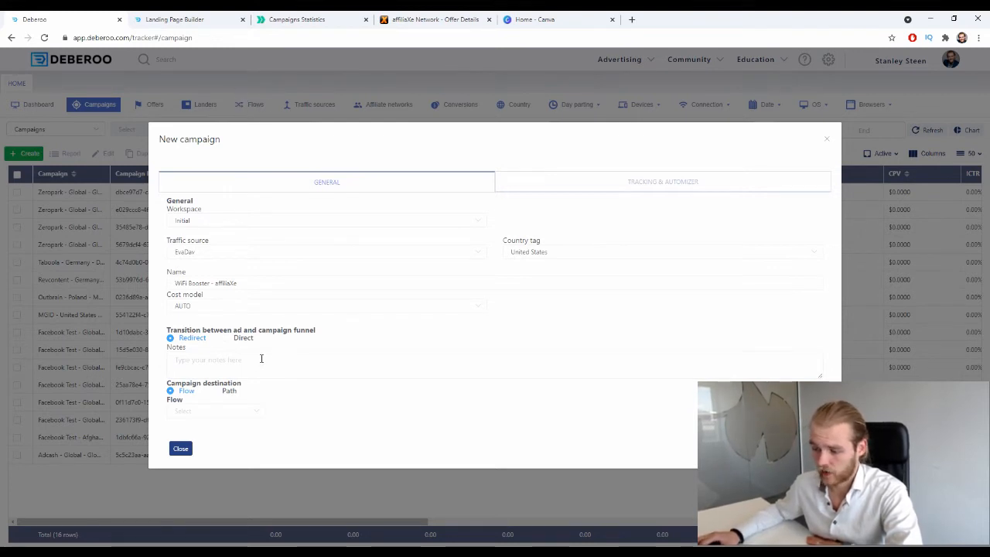
left_click(222, 392)
scroll(321, 258, "down", 1)
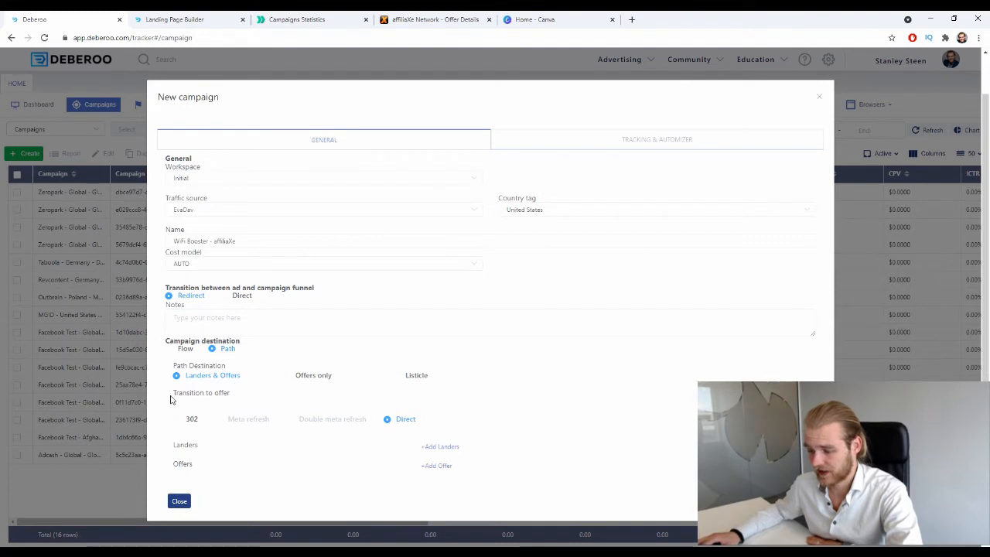
Set the transition to offer to 302 and add one lander entry and one offer entry to the path
left_click(192, 418)
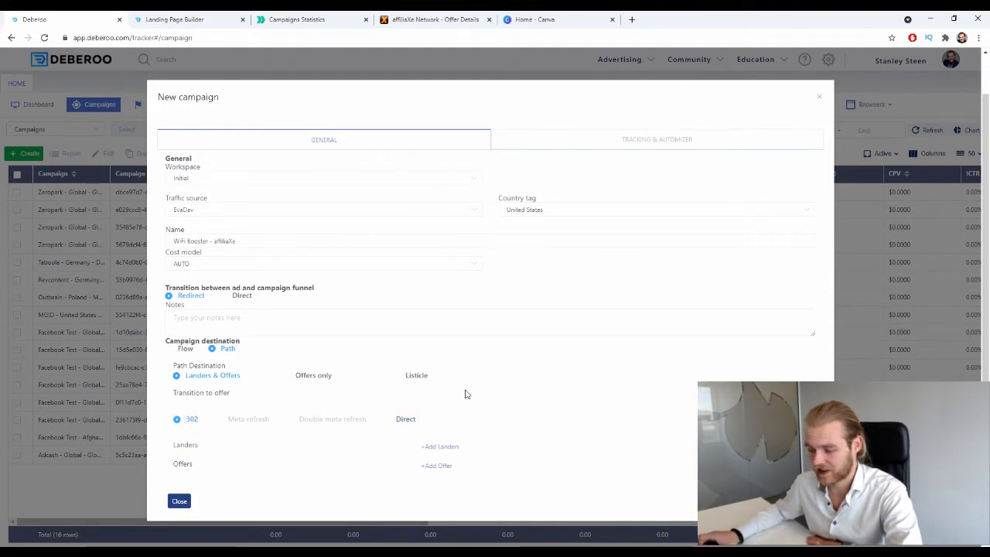
left_click(449, 447)
left_click(464, 480)
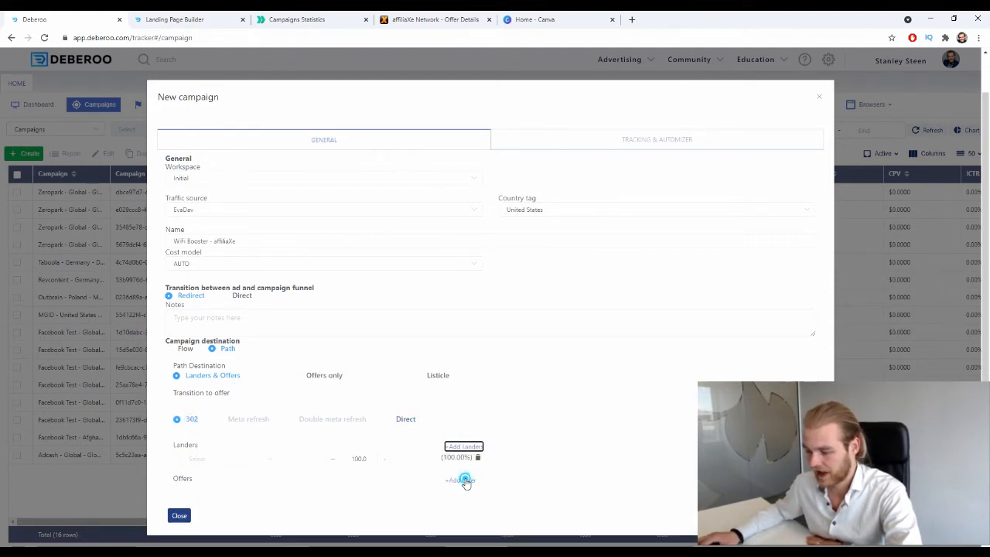
Choose United States - WiFi Booster - AffiliaXe as the lander and affiliaXe - United States - WiFi Booster as the offer
left_click(278, 436)
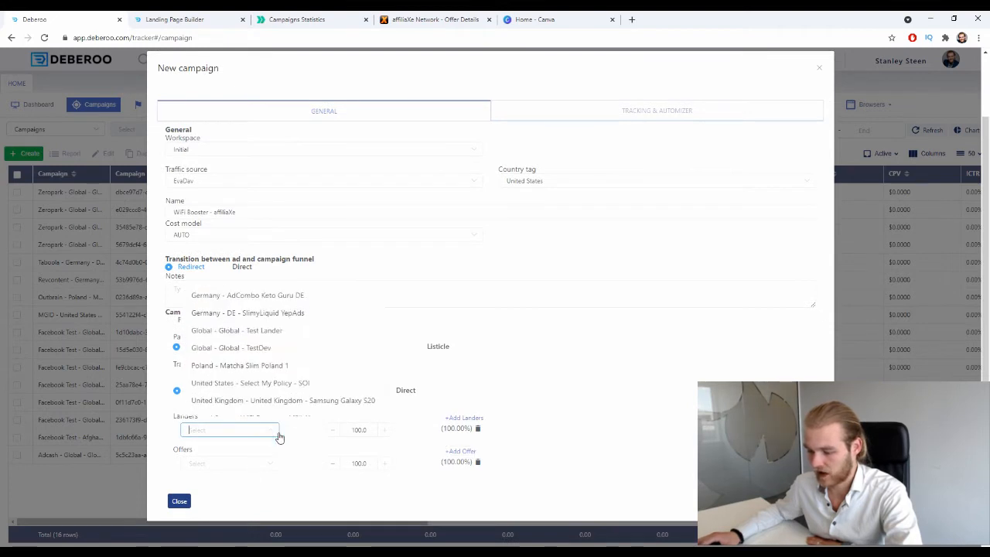
scroll(292, 308, "down", 1)
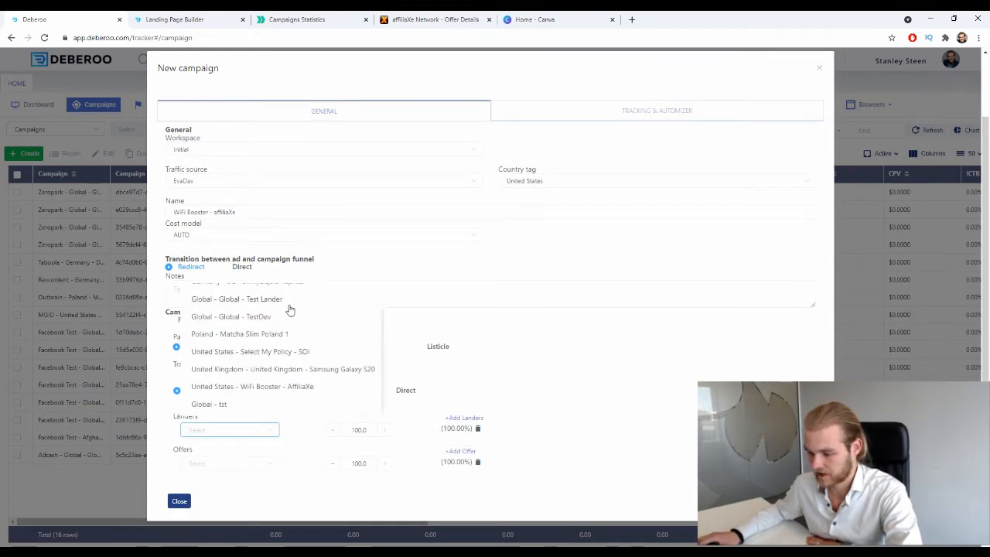
left_click(258, 386)
left_click(250, 463)
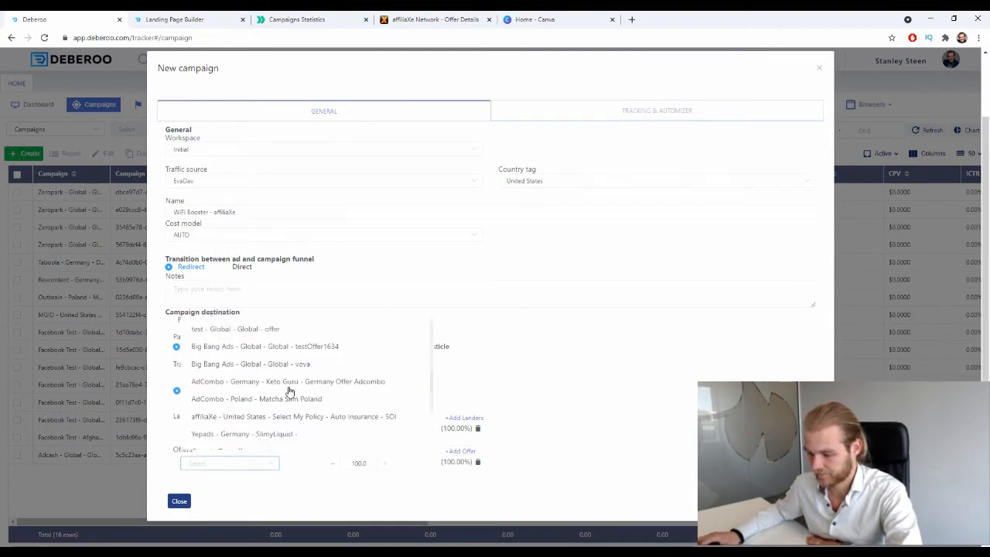
scroll(289, 390, "down", 2)
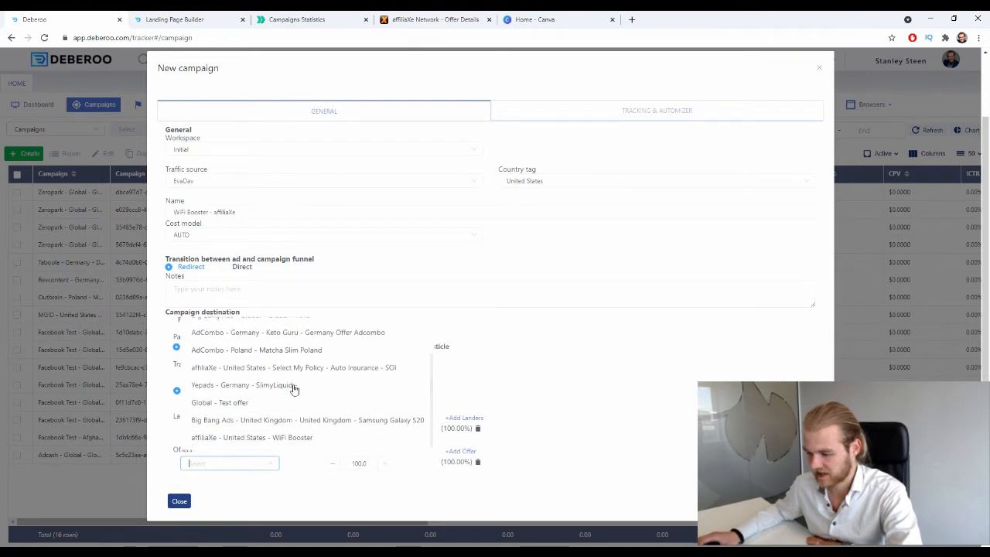
left_click(283, 438)
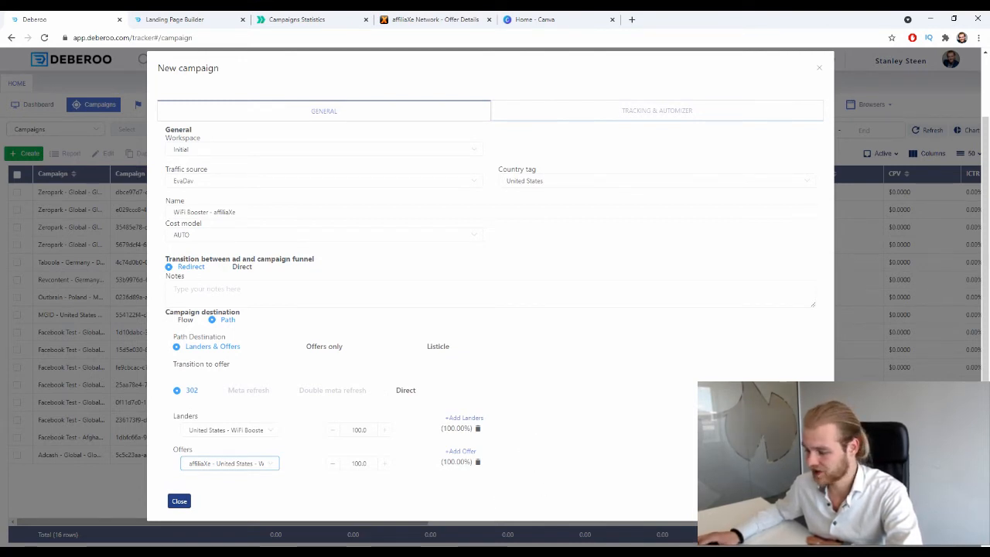
Continue to the campaign's tracking settings and copy the campaign URL
left_click(802, 501)
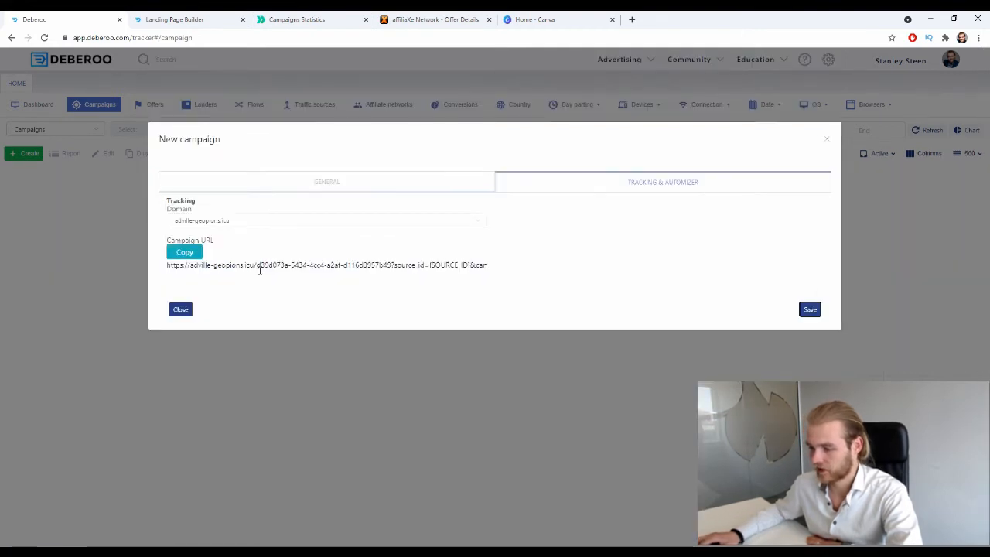
left_click(185, 252)
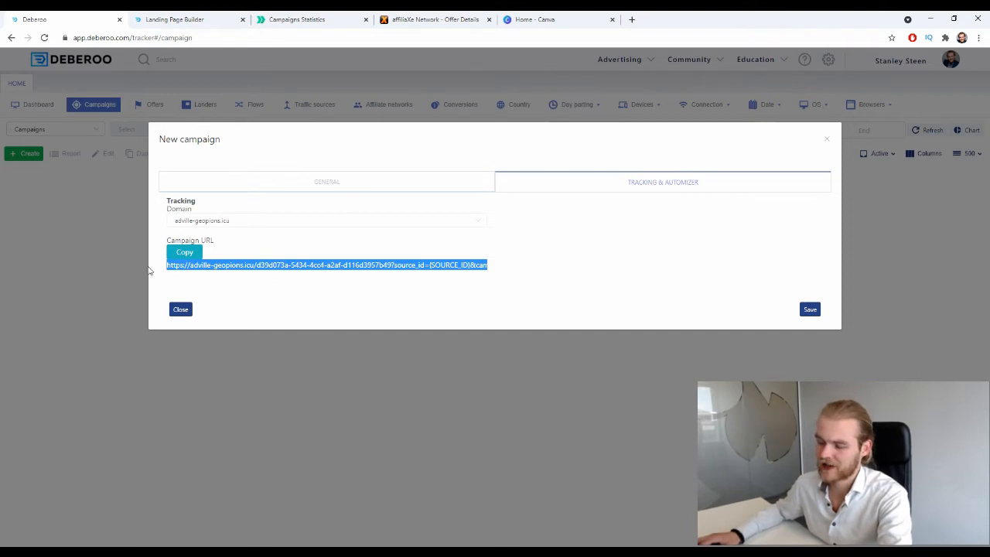
Switch to EvaDav, start a new advertiser campaign and name it WiFi Booster - USA - AffiliaXe
left_click(336, 17)
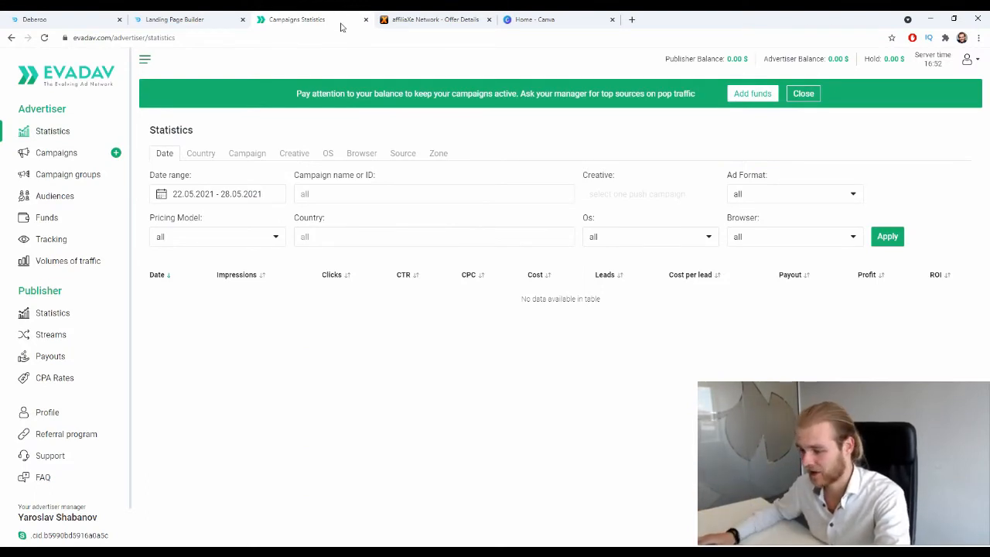
left_click(116, 152)
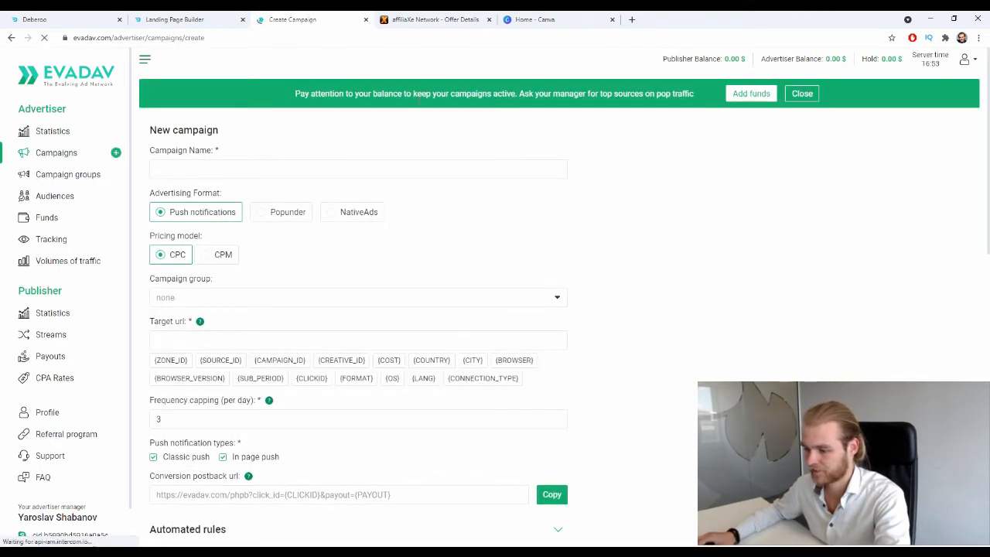
scroll(334, 102, "down", 2)
scroll(309, 132, "up", 2)
left_click(299, 165)
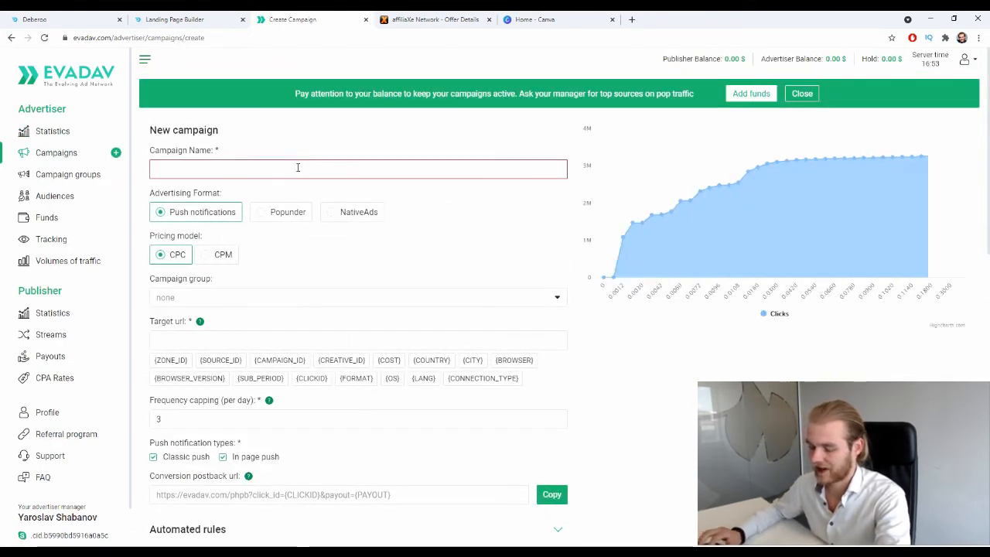
type("WiFi")
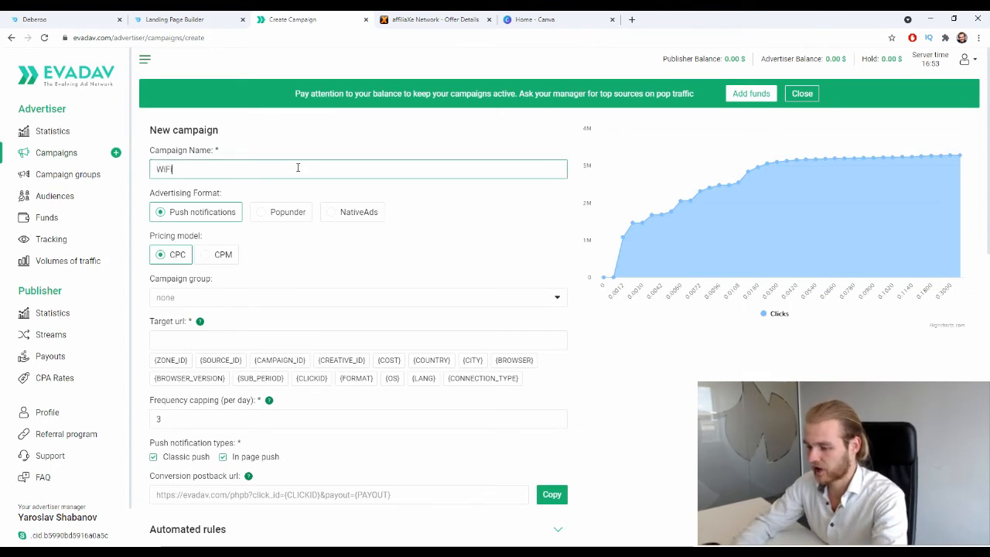
type(" Booster ")
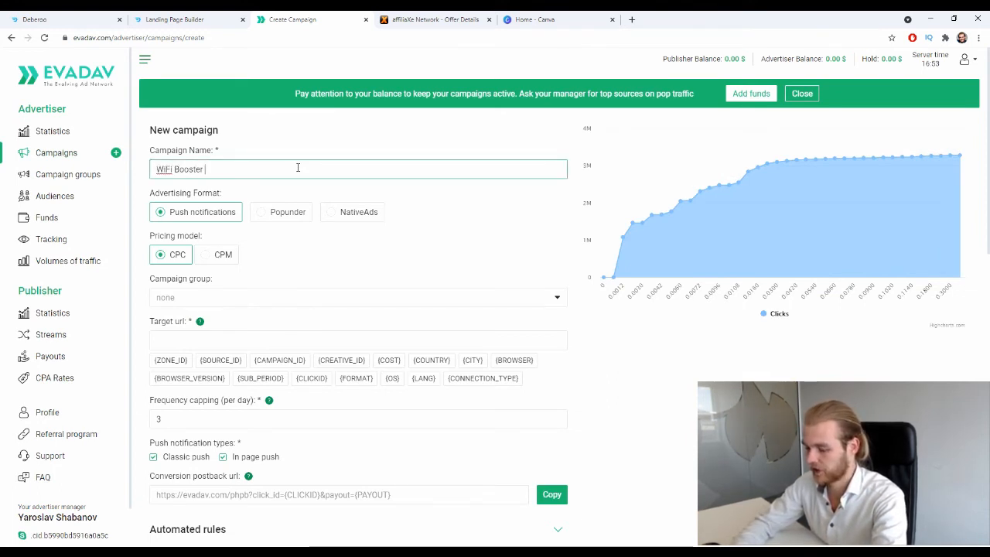
type("- USA - Af")
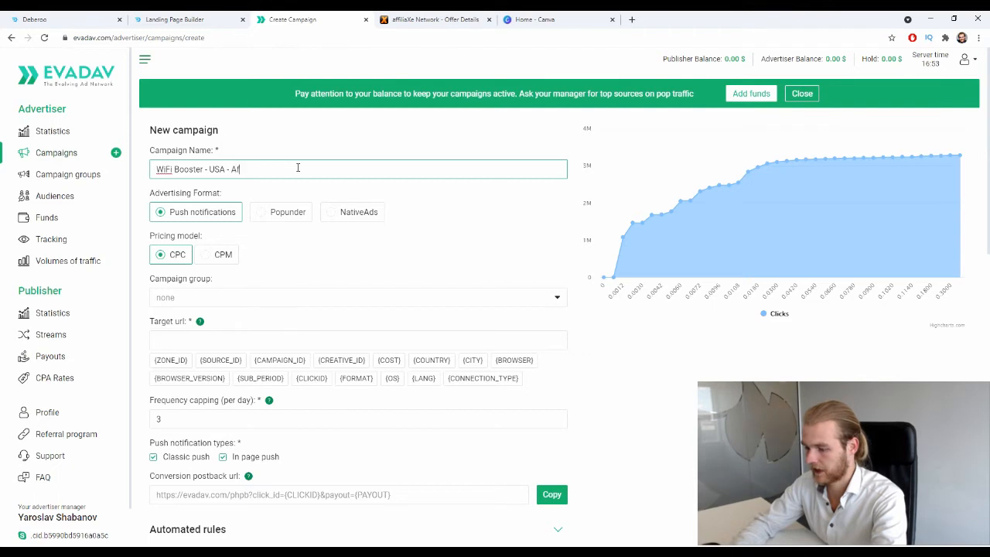
type("filiaXe")
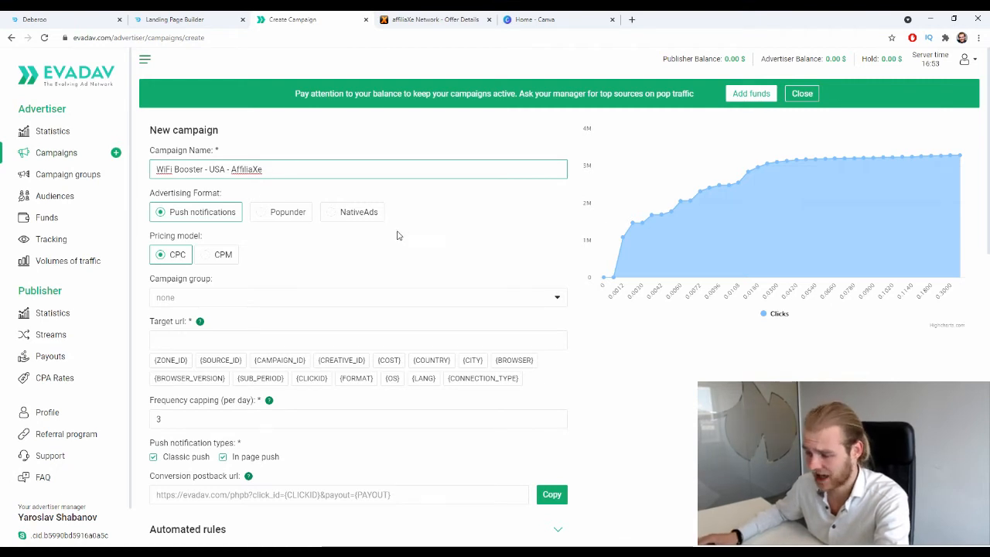
Set the campaign's advertising format to NativeAds and the pricing model to CPM
left_click(441, 235)
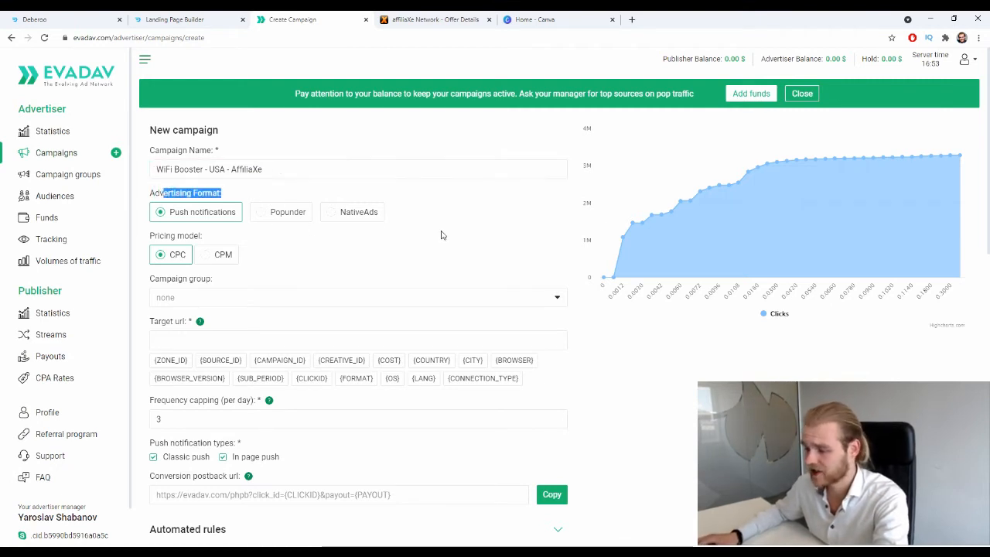
left_click(340, 212)
scroll(383, 217, "down", 2)
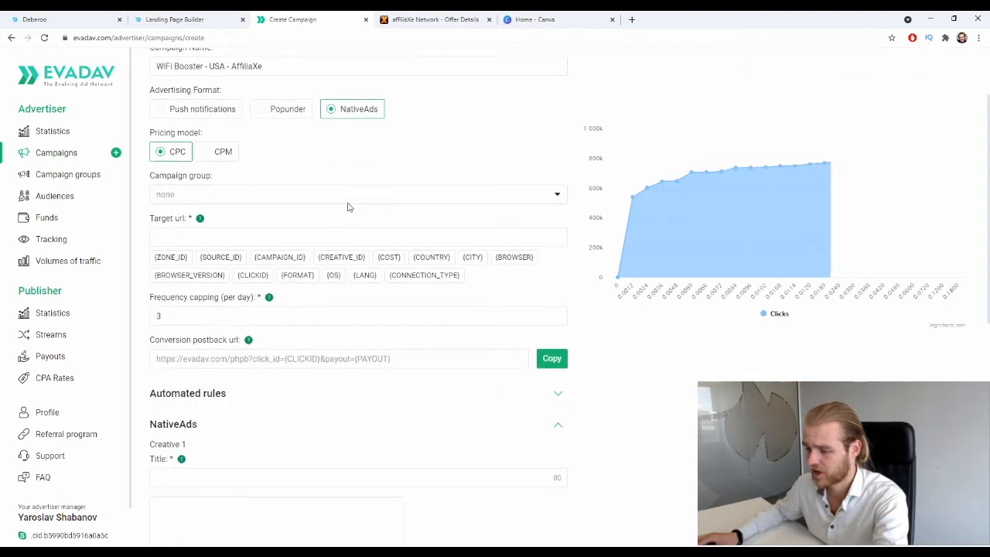
scroll(348, 207, "up", 1)
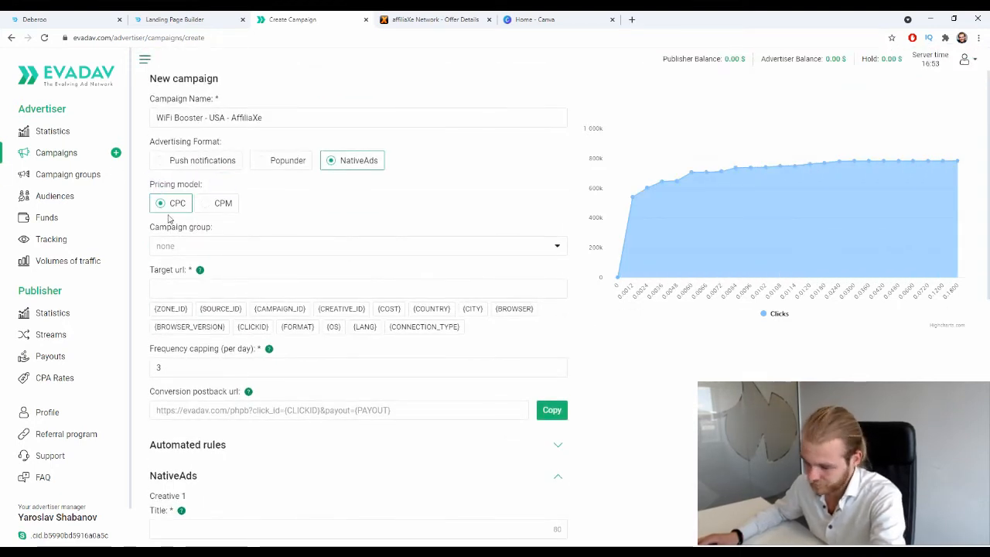
left_click_drag(184, 207, 208, 210)
left_click(213, 206)
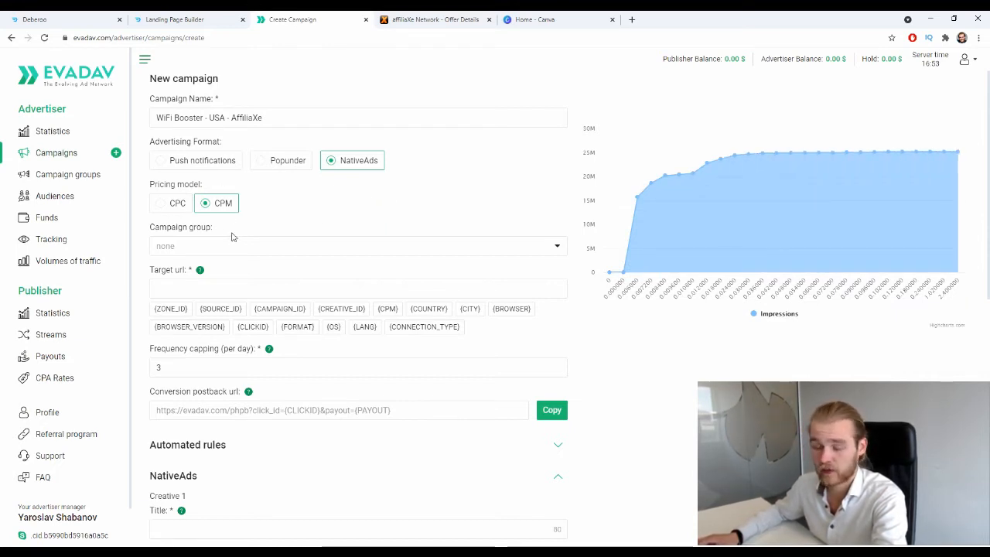
left_click(180, 203)
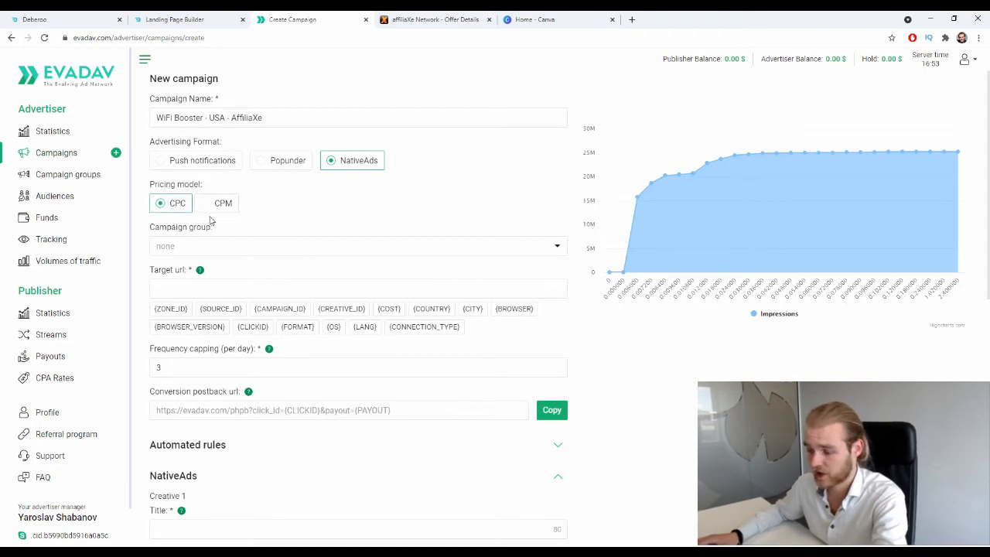
left_click(212, 204)
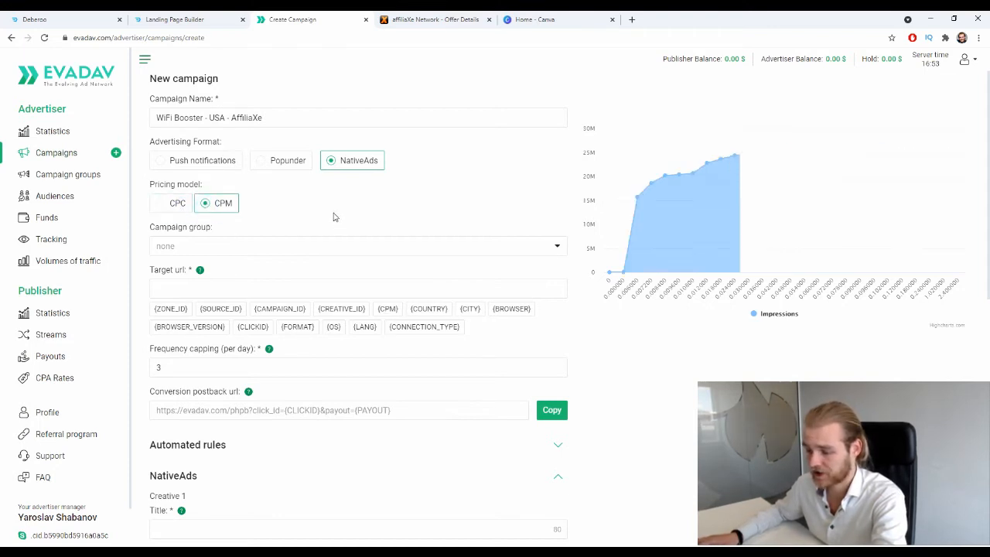
Check the campaign group options and paste the copied Deberoo campaign URL as the target URL
left_click(315, 244)
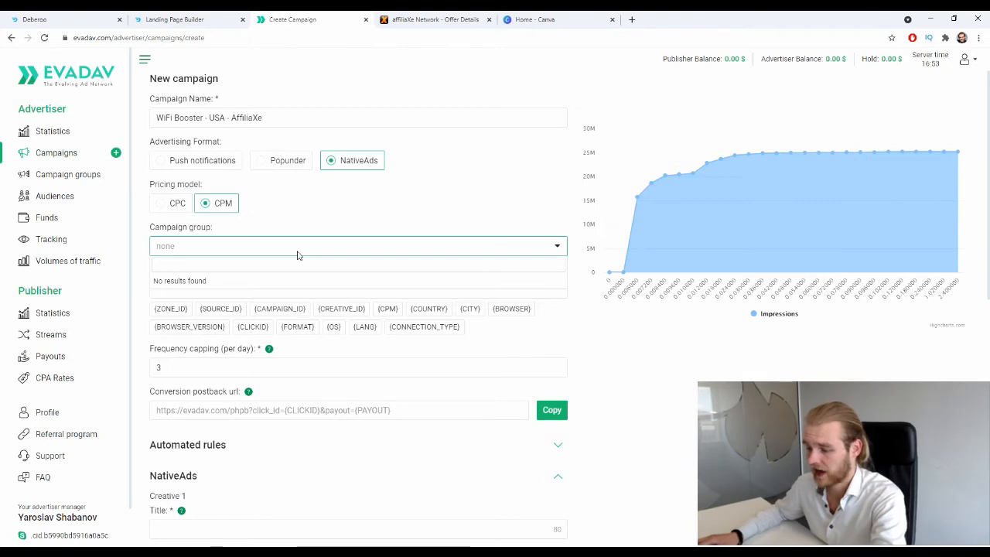
left_click(306, 225)
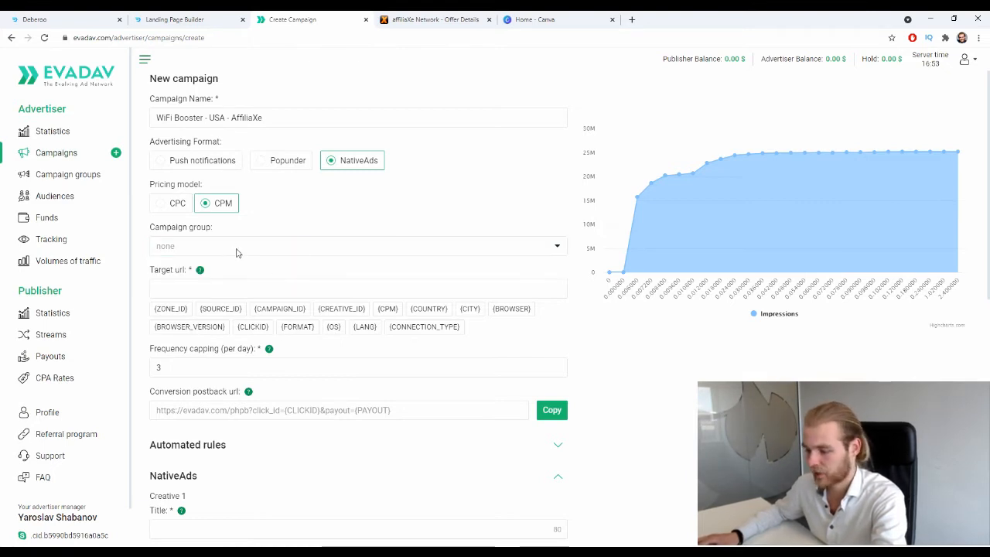
scroll(239, 219, "down", 1)
left_click(232, 236)
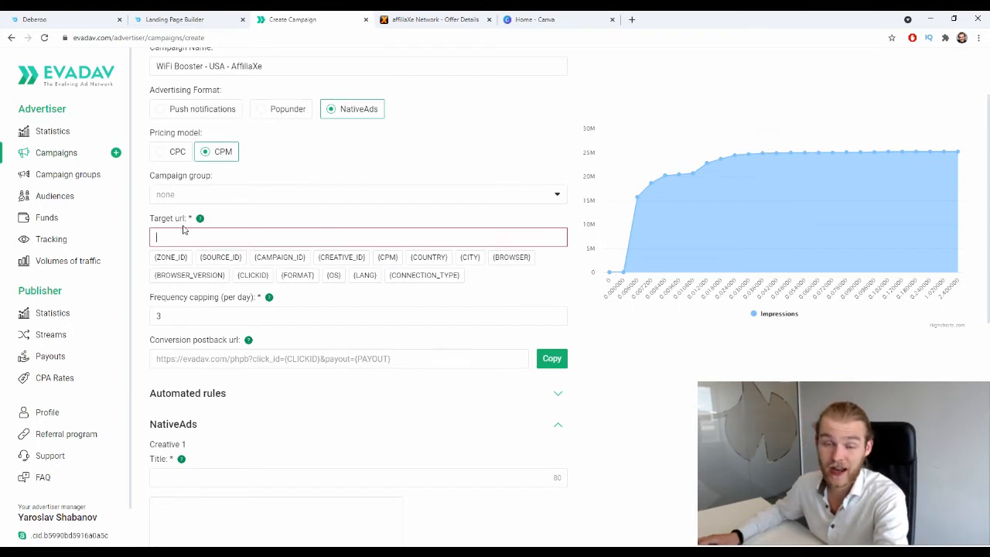
key("ctrl+v")
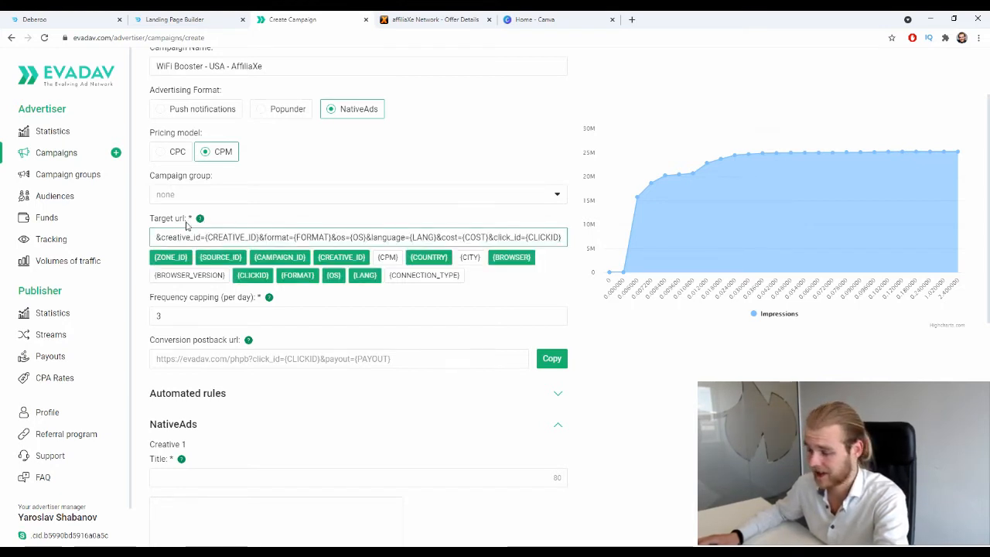
scroll(449, 244, "down", 2)
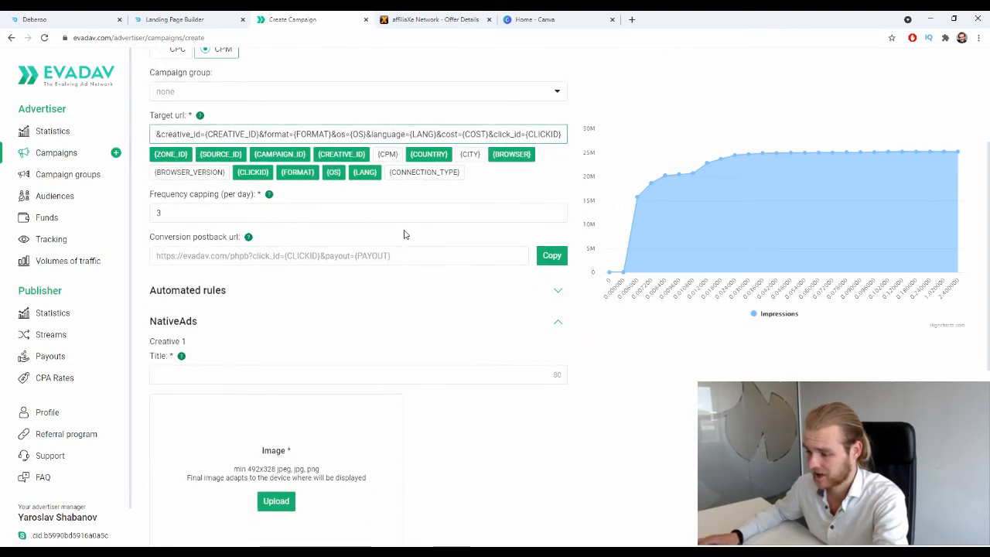
scroll(404, 235, "up", 1)
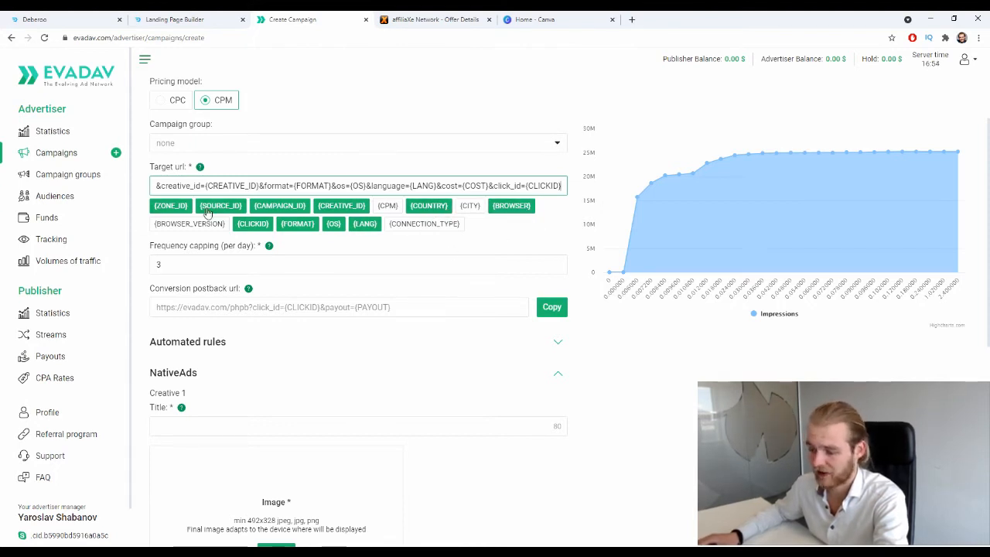
scroll(416, 256, "down", 1)
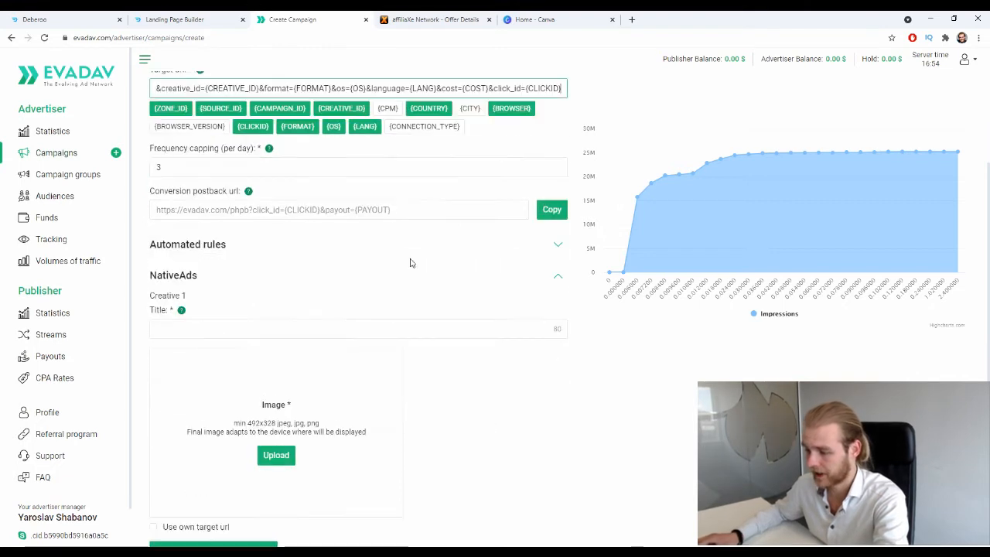
Set the campaign's frequency capping to 2 per day
double_click(265, 159)
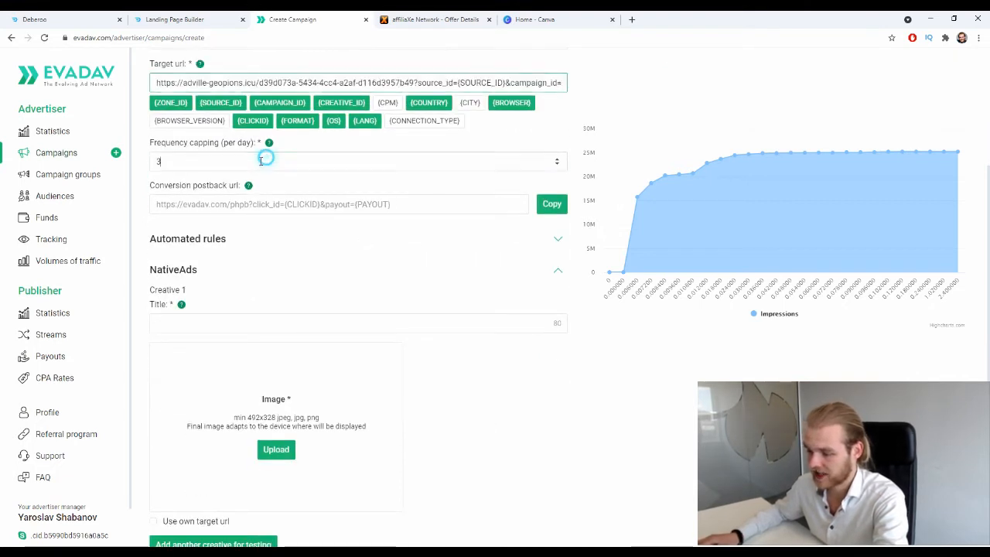
type("2")
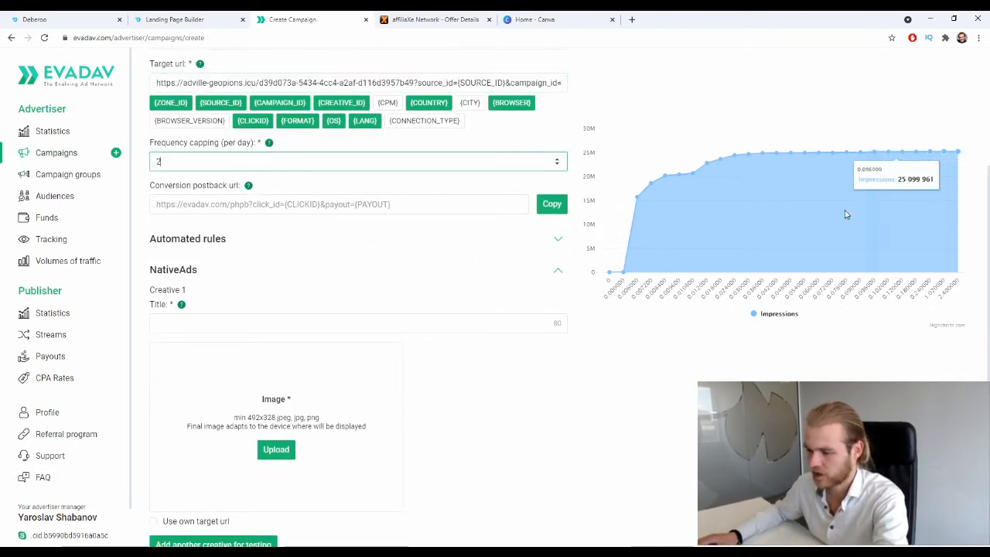
left_click(314, 148)
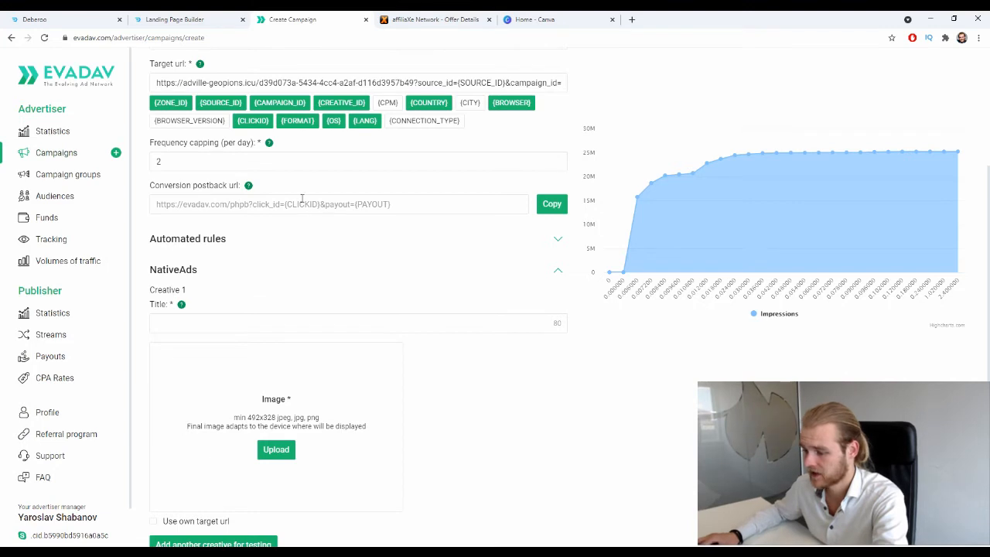
scroll(301, 197, "down", 1)
scroll(232, 202, "up", 2)
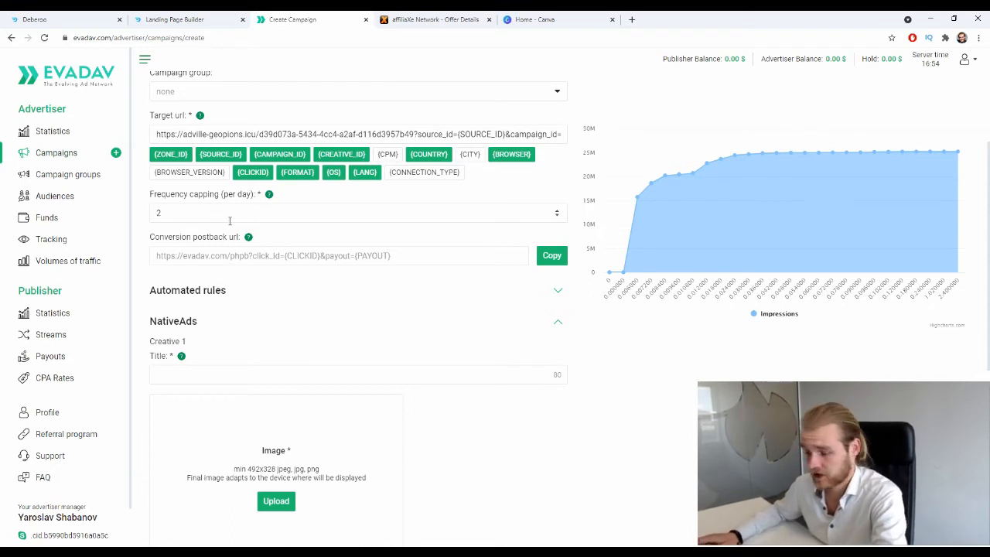
Title the first NativeAds creative "Bad Internet Reception? This WiFi Booster Will Make Sure That Will Never Happen"
scroll(486, 256, "down", 2)
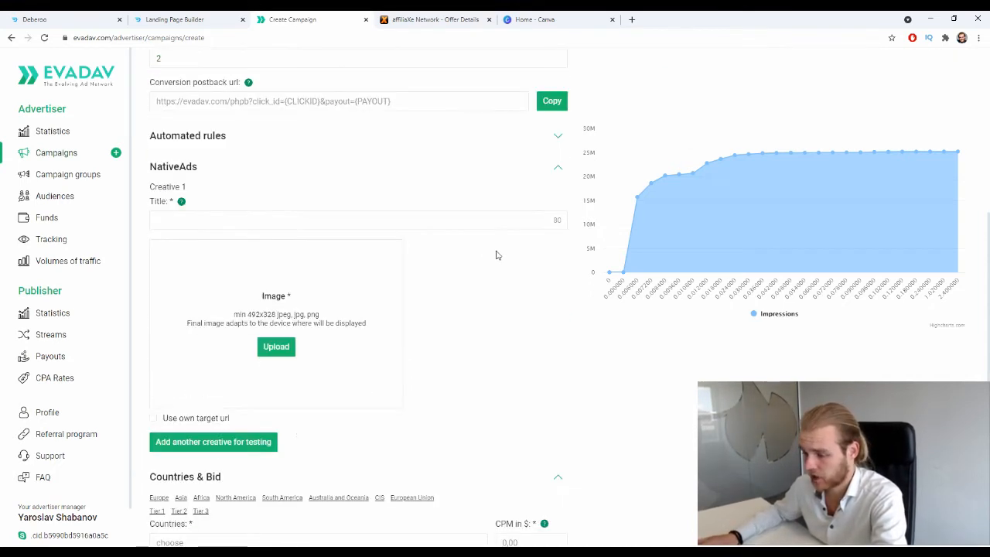
scroll(206, 171, "down", 1)
left_click(217, 167)
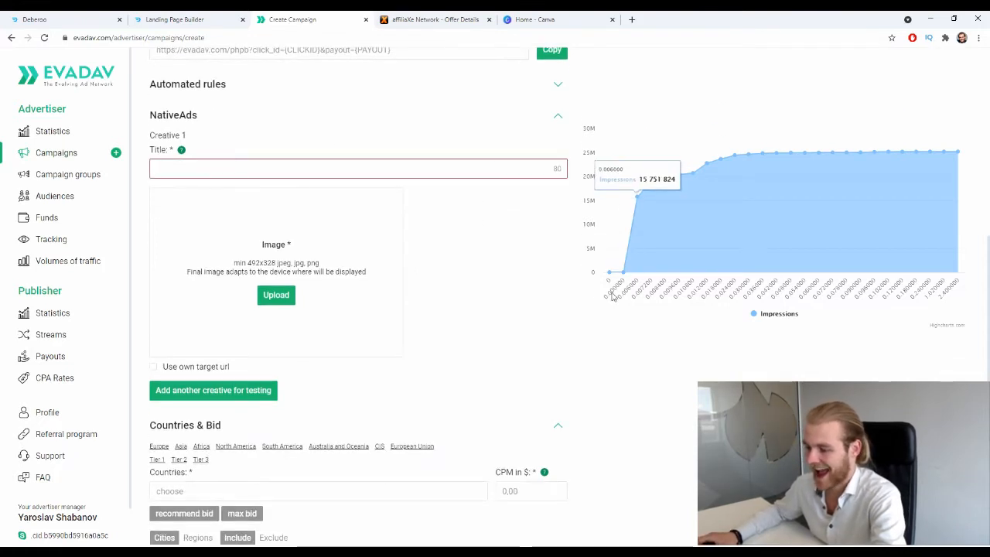
scroll(555, 299, "up", 1)
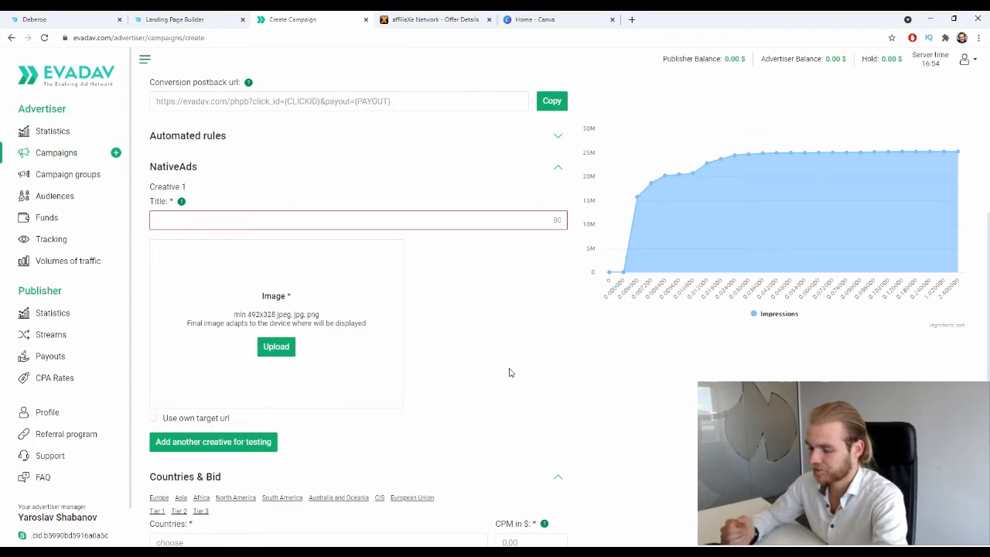
type("Bad ")
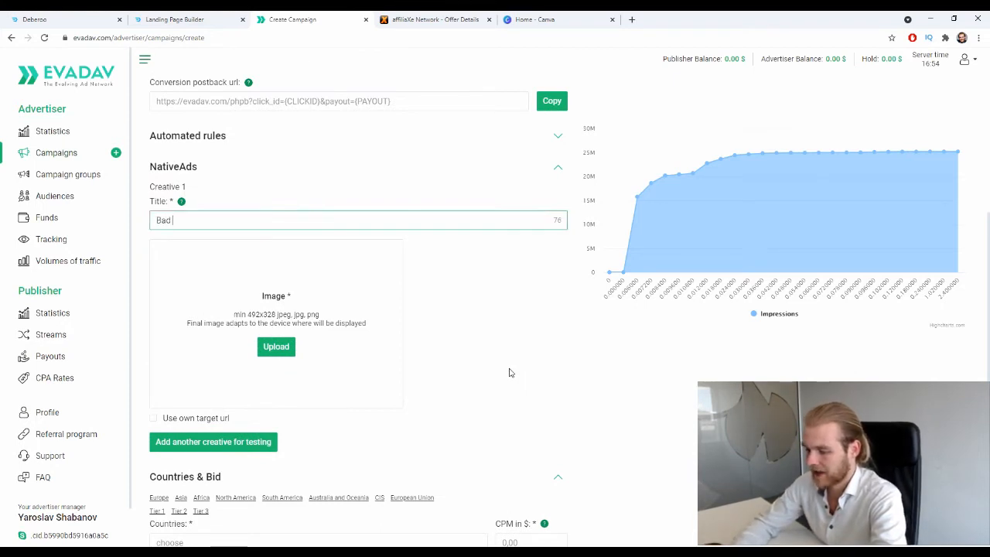
type("Internet ")
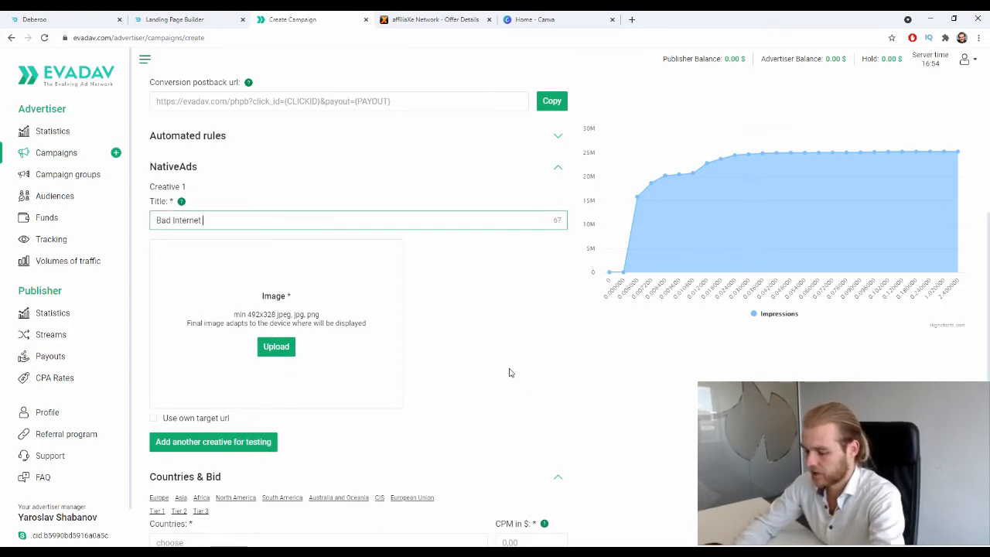
type("Reception?")
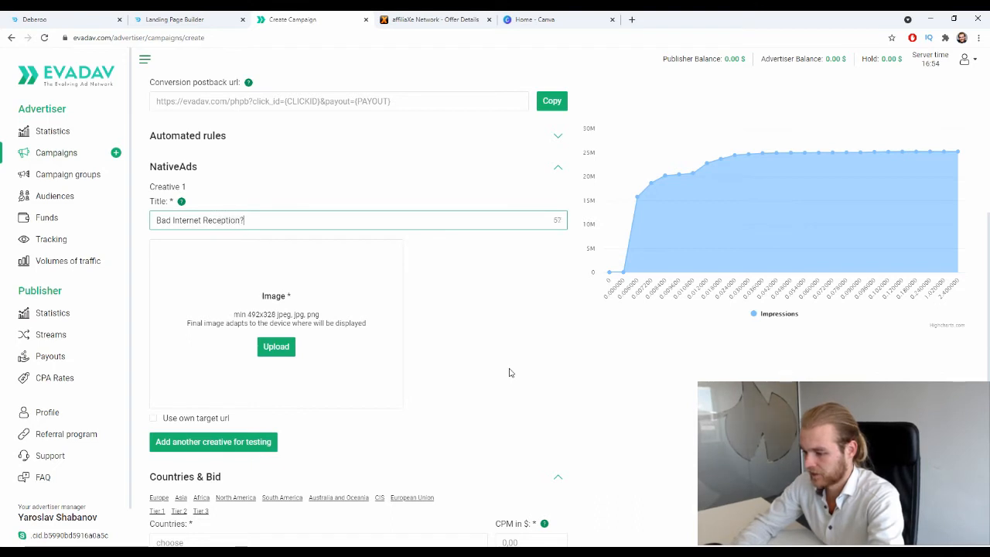
type(" Thi")
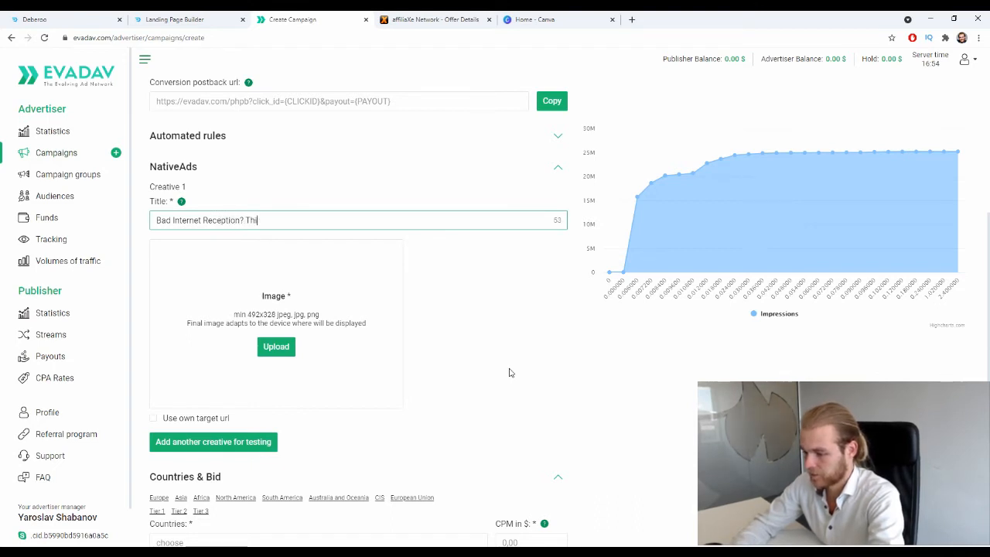
type("s WiFi ")
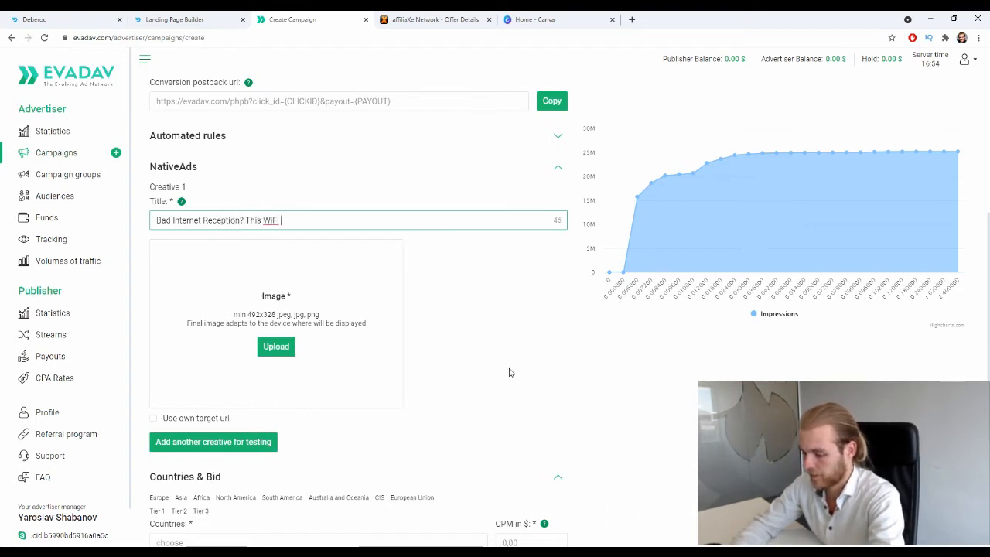
type("Booster")
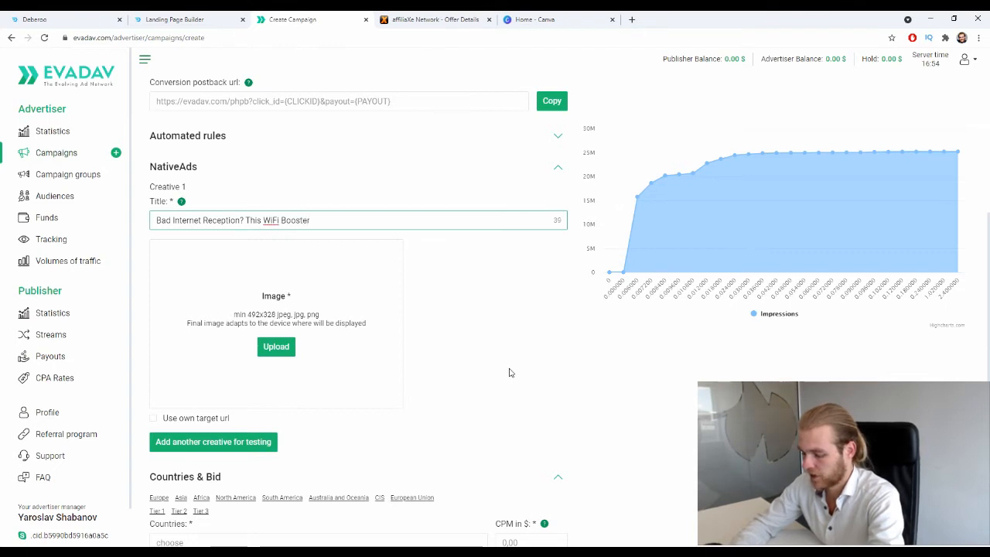
type(" Will Make Sure ")
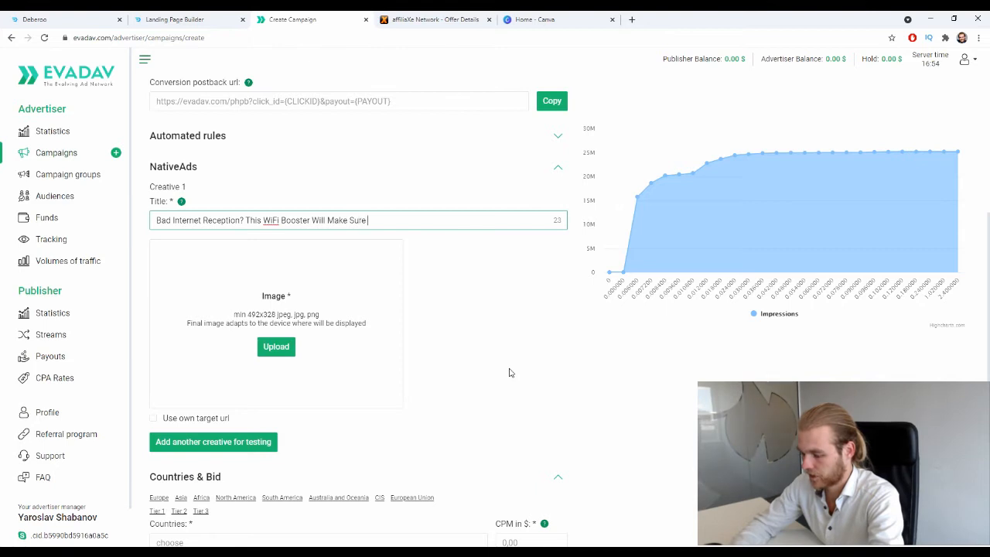
type("That Will Never Happen")
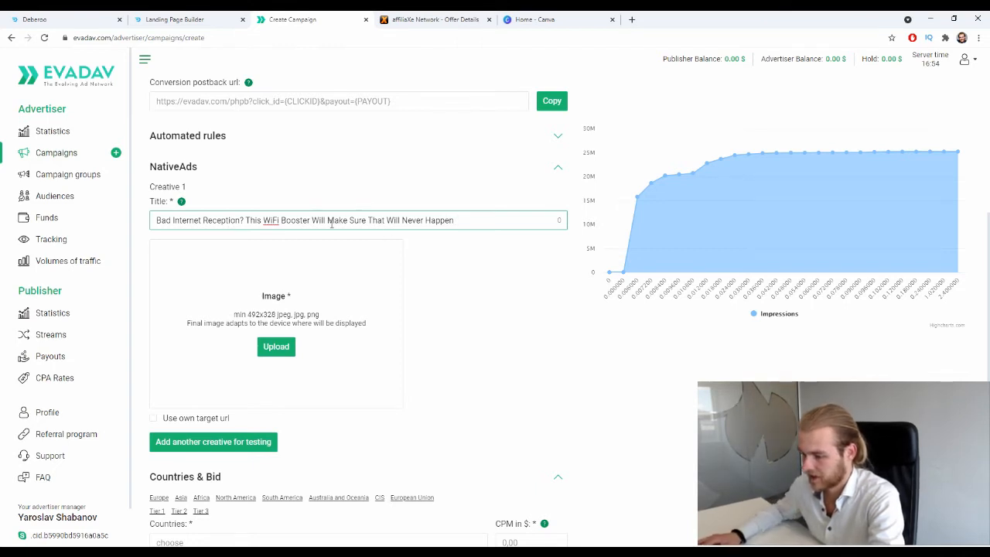
Remove "Reception" from the creative title and append "Again", giving "Bad Internet? This WiFi Booster Will Make Sure That Will Never Happen Again"
left_click_drag(263, 219, 251, 221)
left_click(469, 220)
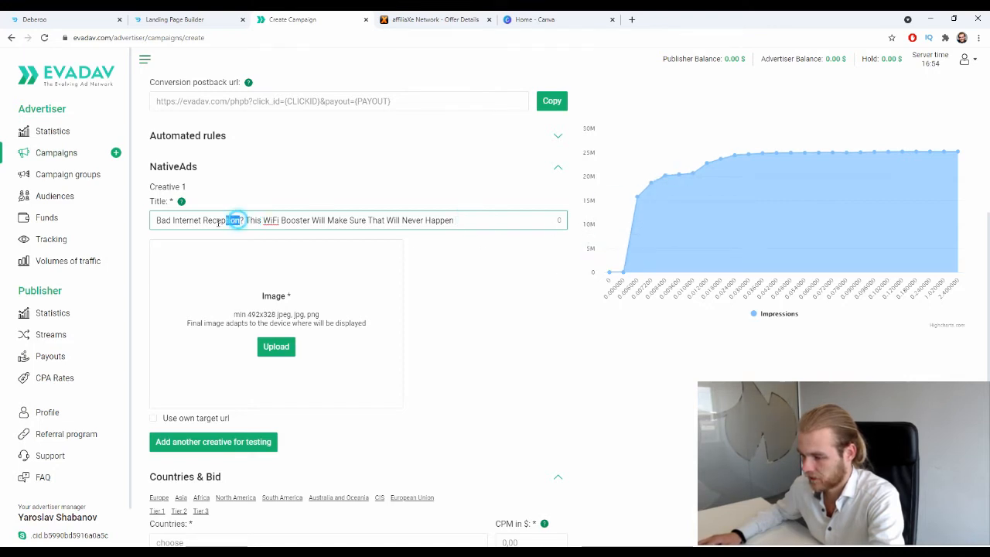
left_click_drag(219, 221, 201, 221)
key("BackSpace")
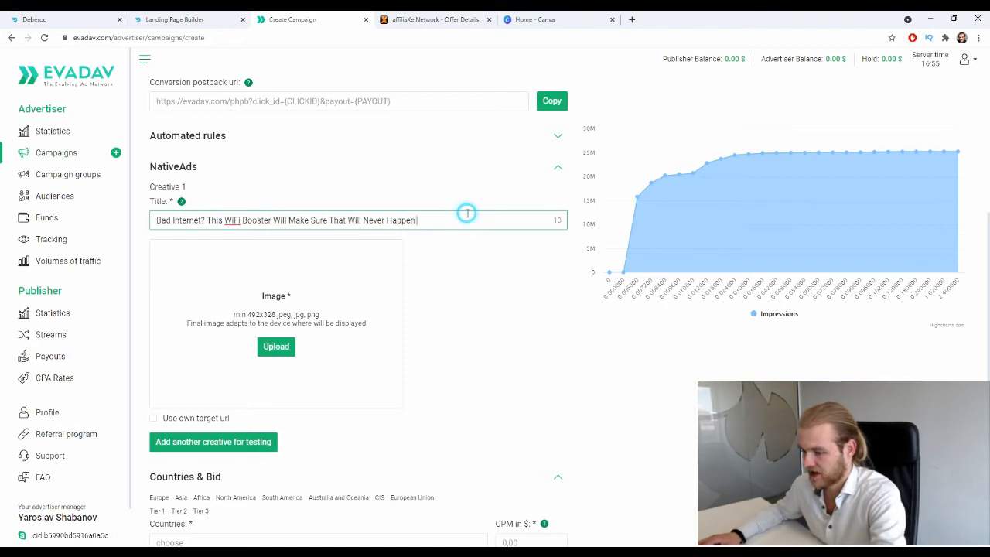
type("Again")
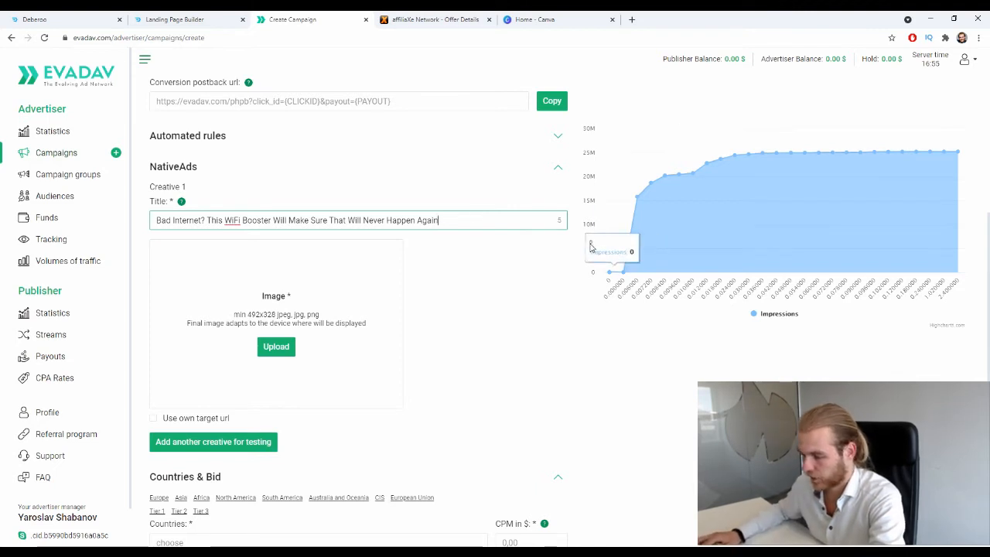
Switch to Canva and create a custom-size design of 492 x 328 px, matching EvaDav's minimum creative image size
scroll(252, 243, "down", 2)
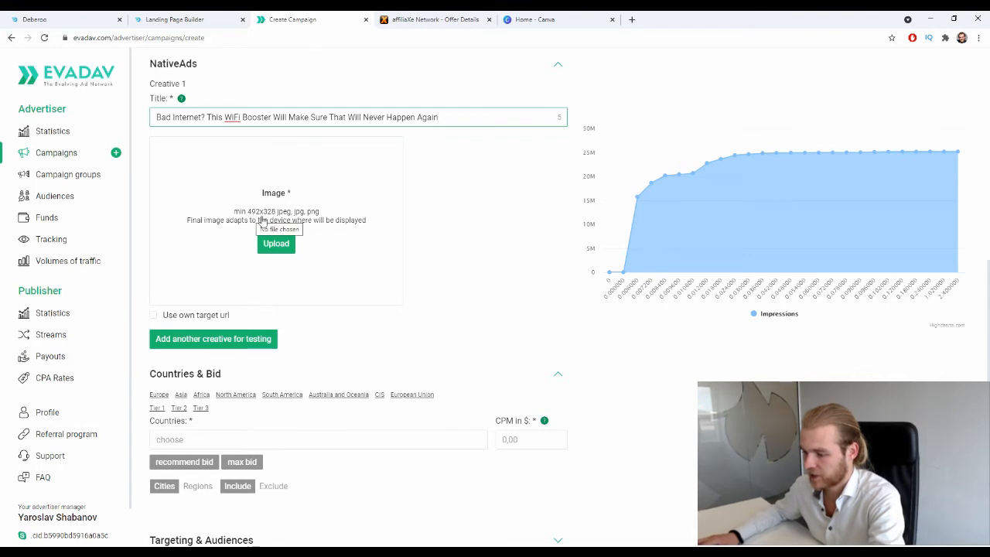
left_click(535, 19)
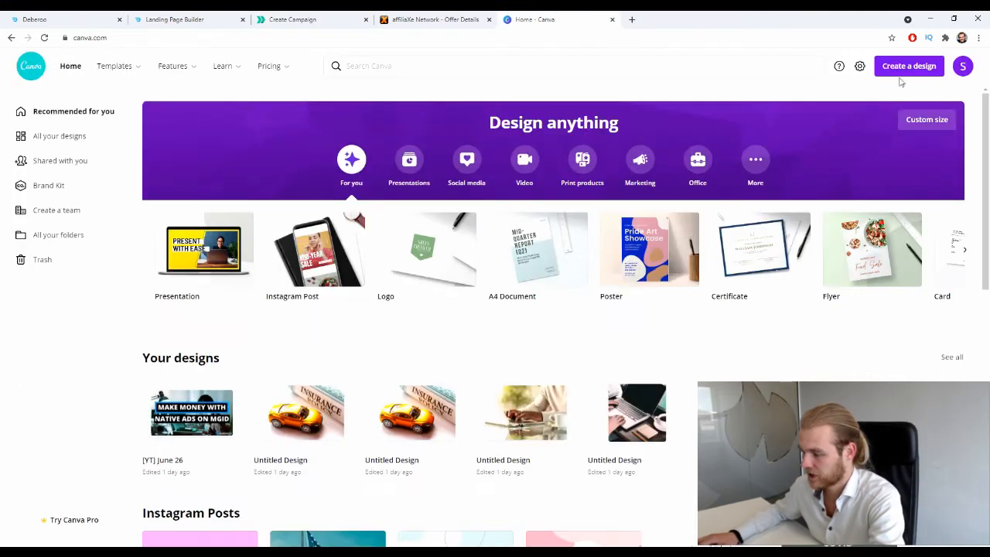
left_click(890, 67)
left_click(855, 345)
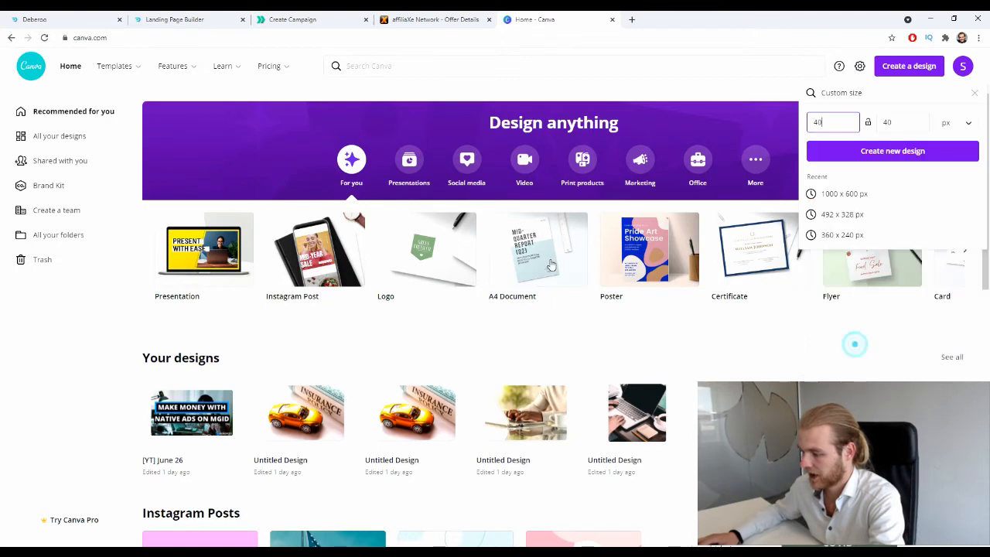
key("BackSpace")
type("2")
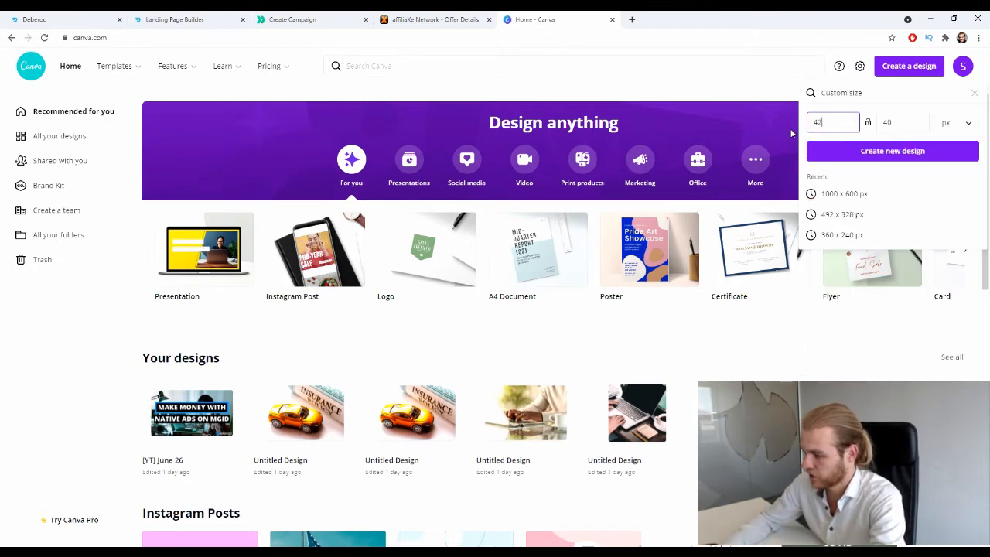
left_click(310, 19)
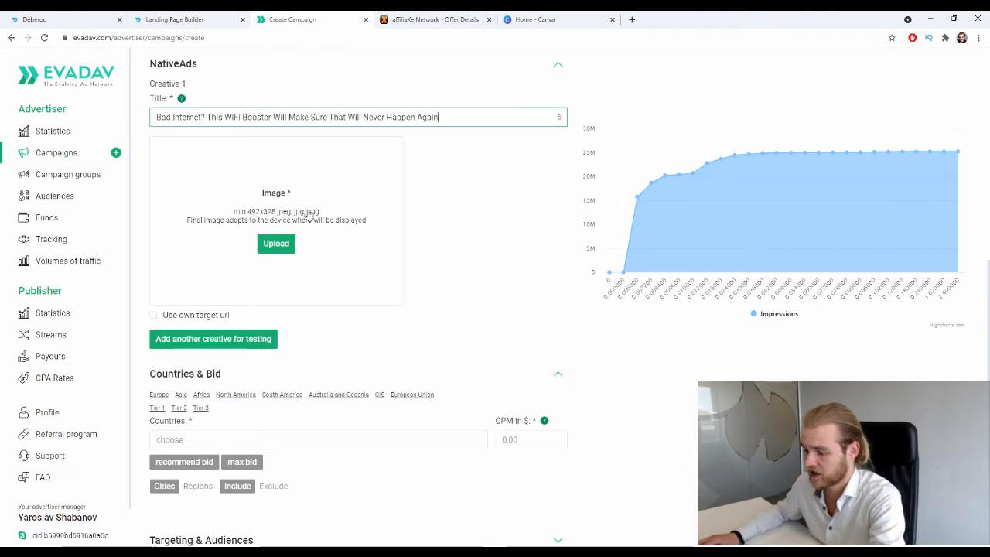
left_click(534, 19)
key("BackSpace")
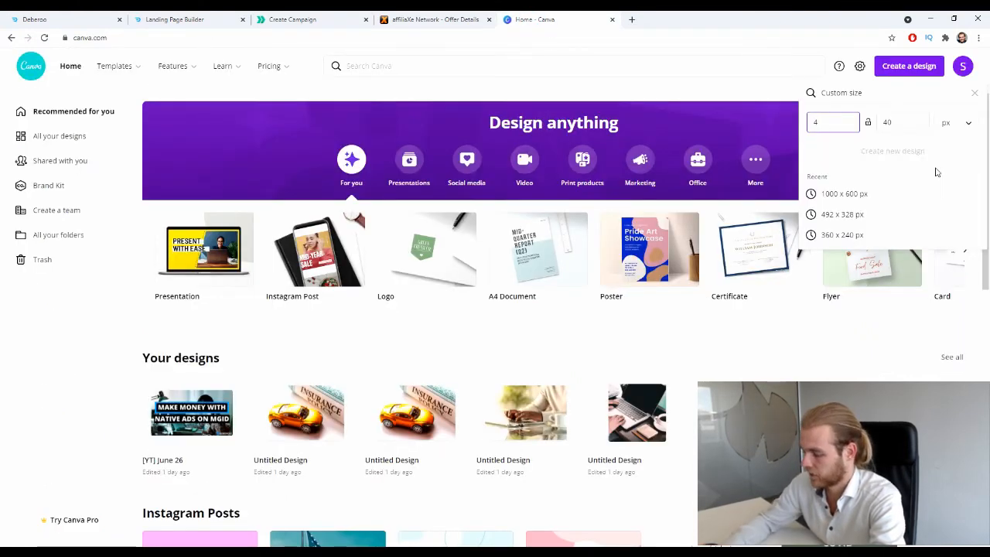
type("92")
key("Tab")
type("328")
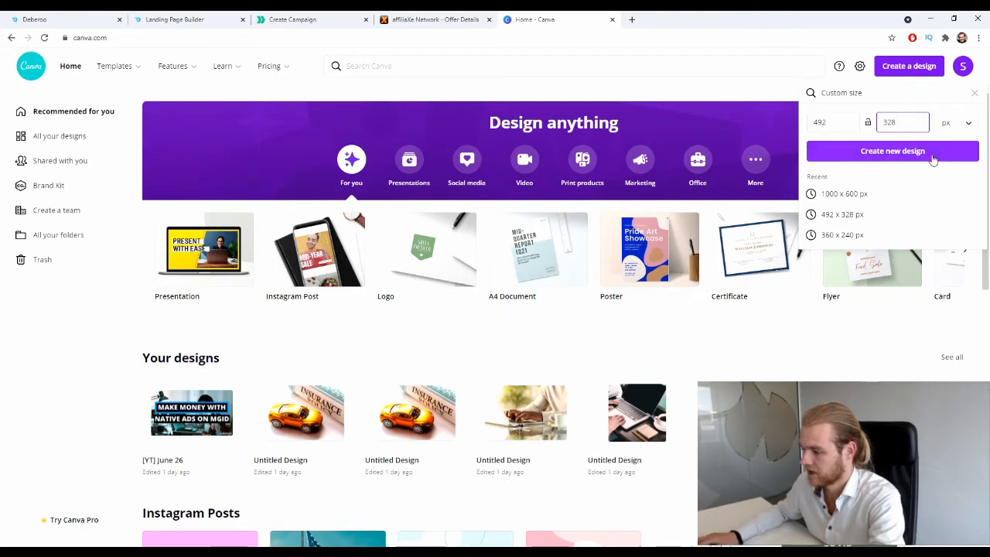
left_click(932, 152)
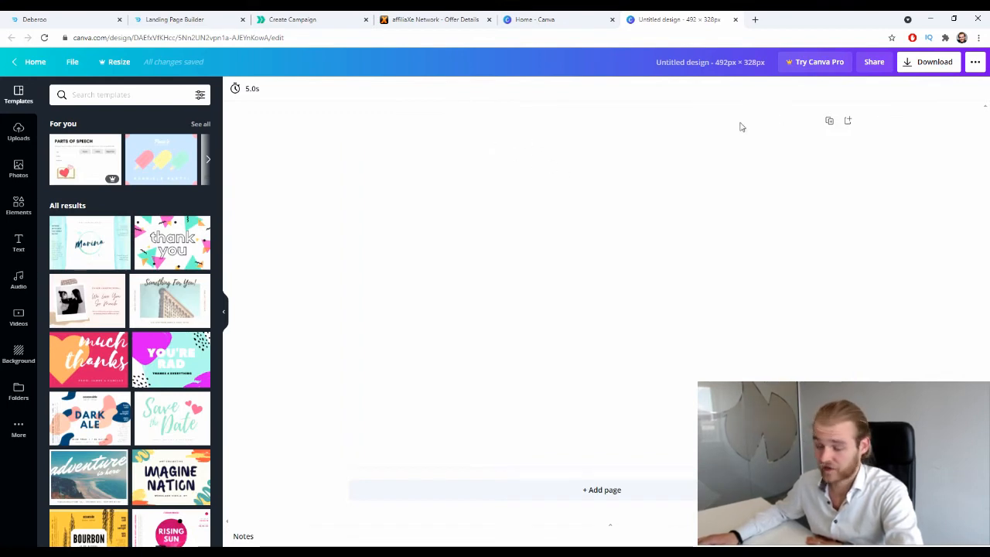
Search Google Images for "wifi reception" in a new browser tab
left_click(755, 19)
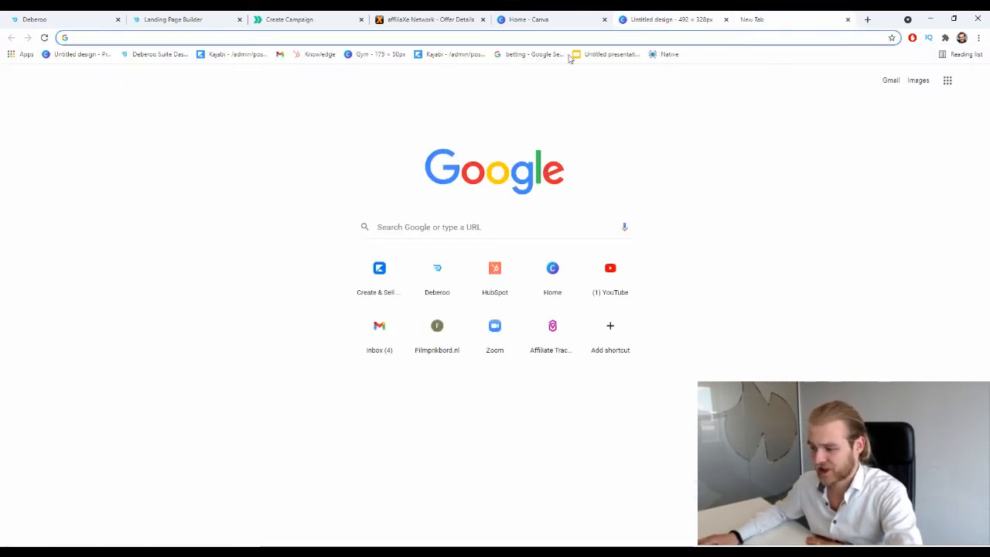
left_click(435, 229)
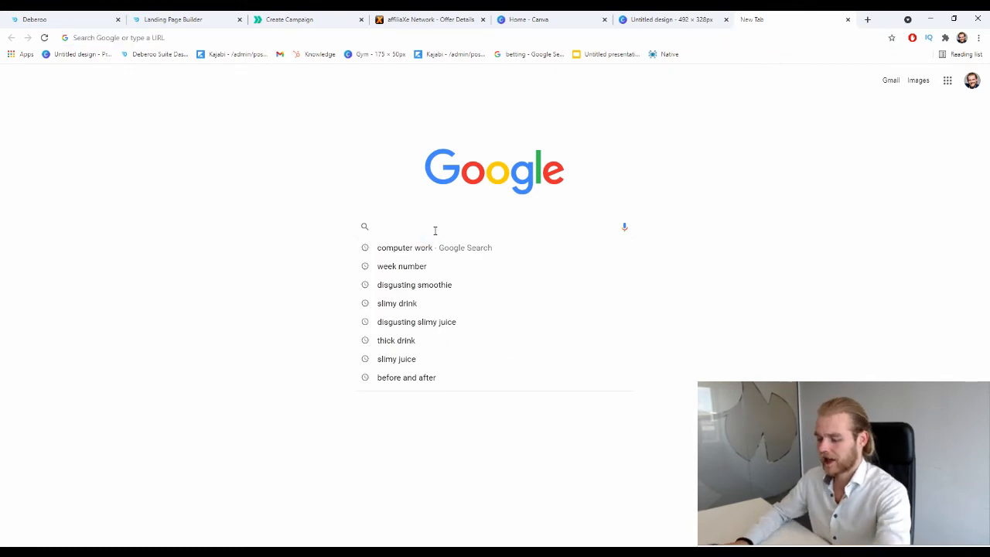
type("wifi re")
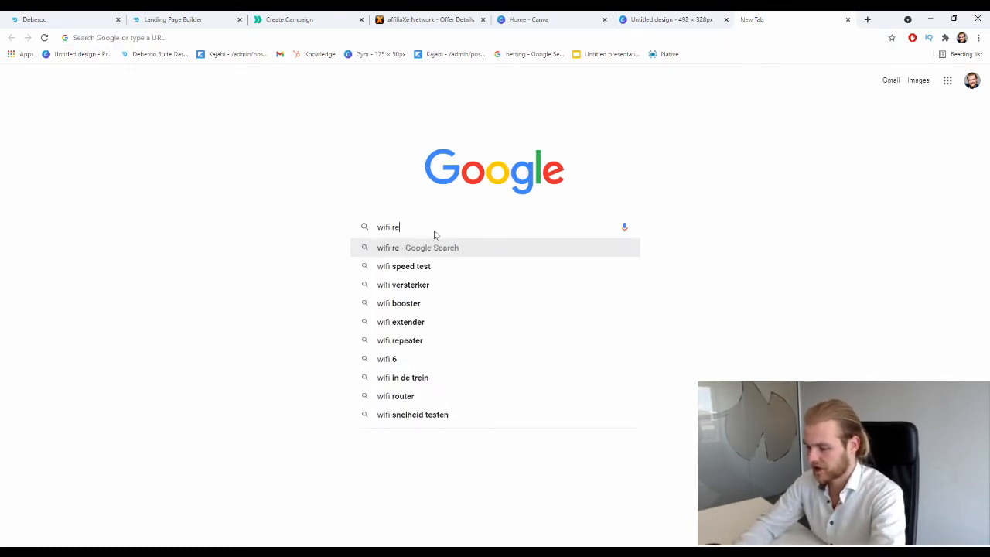
type("ception")
key("Return")
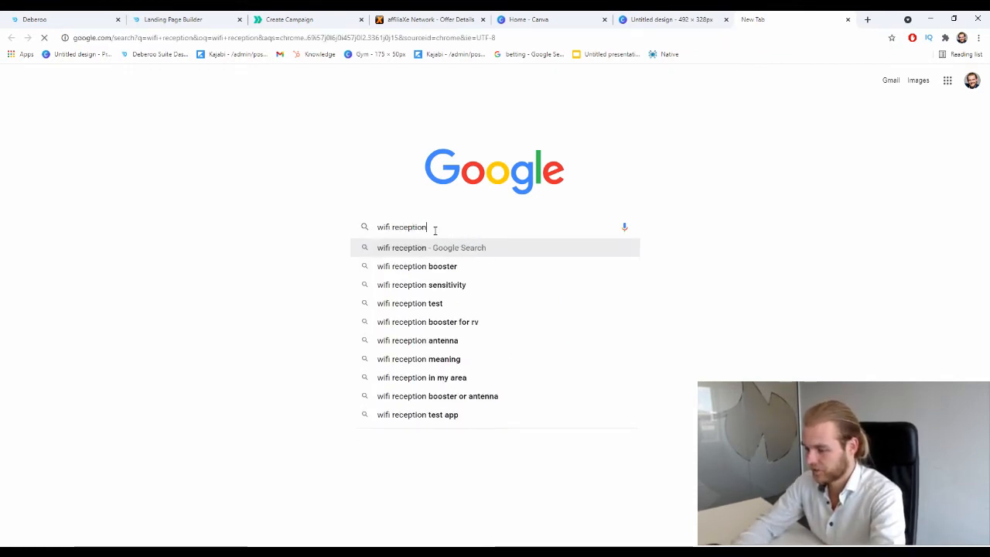
left_click(145, 106)
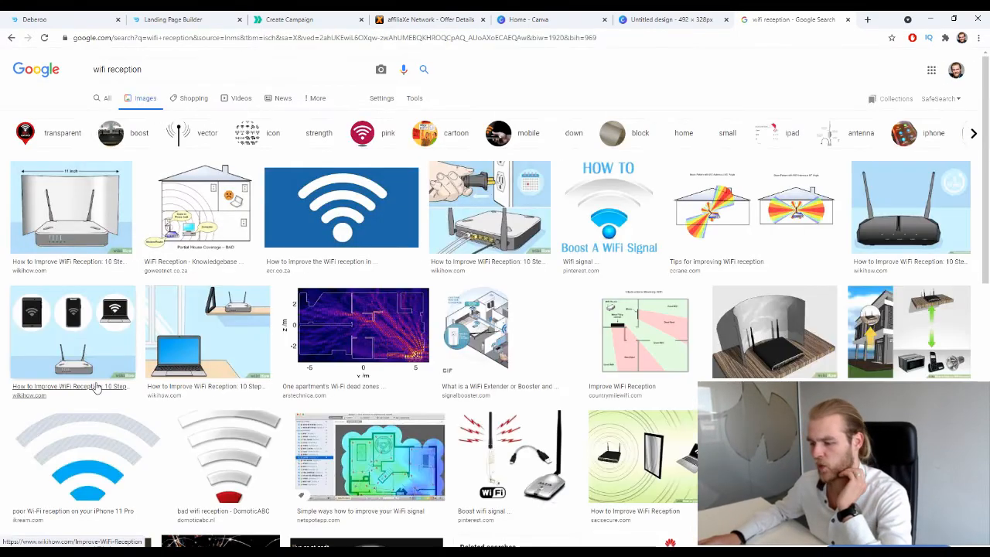
Find the black three-antenna router photo with yellow signal rings in the "wifi reception" results and open its preview
scroll(131, 329, "down", 2)
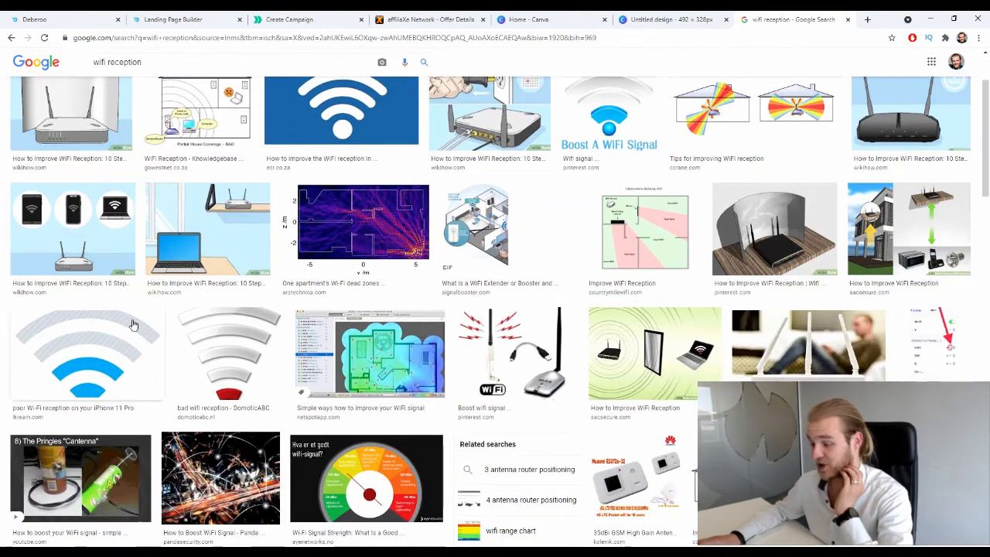
scroll(140, 314, "down", 3)
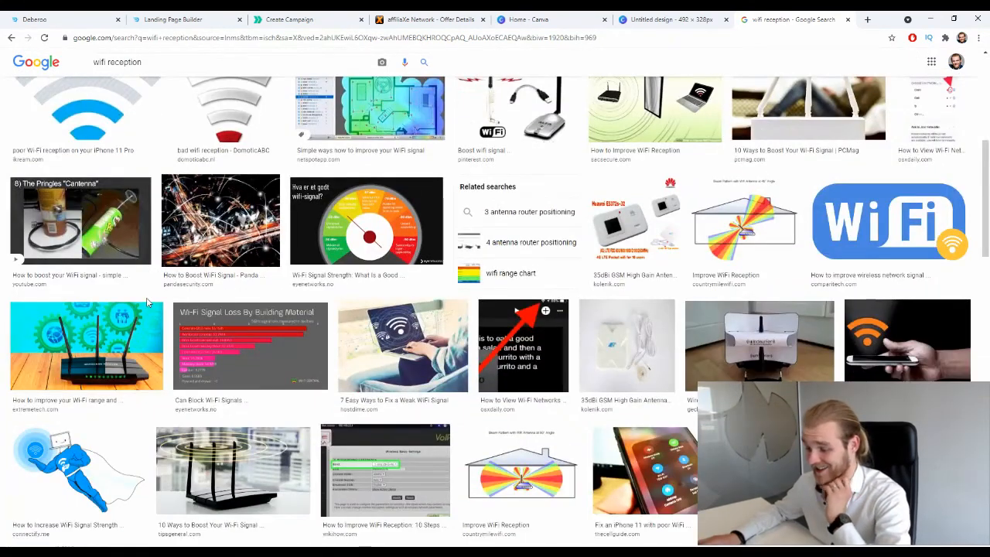
scroll(147, 302, "down", 2)
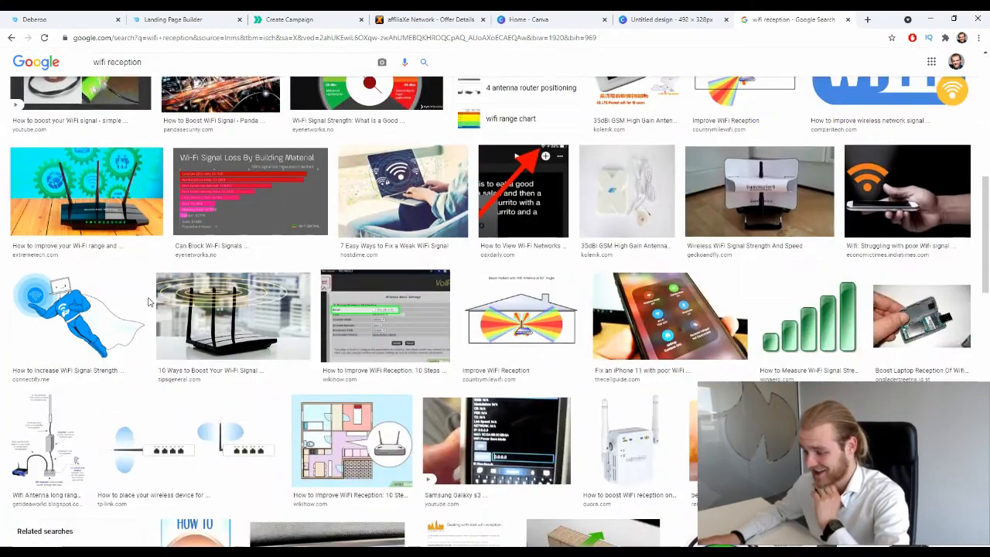
left_click(248, 345)
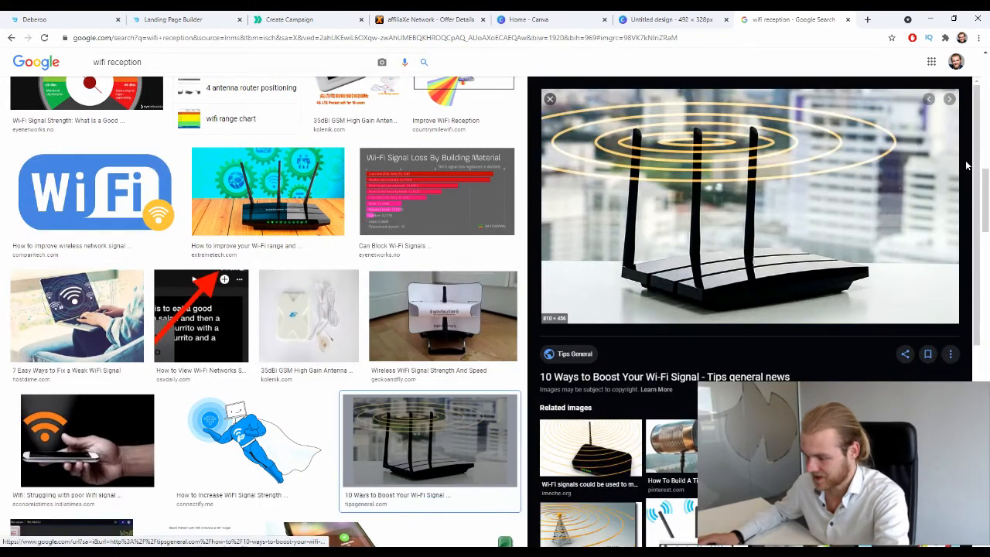
Open the full set of images related to the router photo and look through them for a suitable creative image
scroll(952, 166, "down", 5)
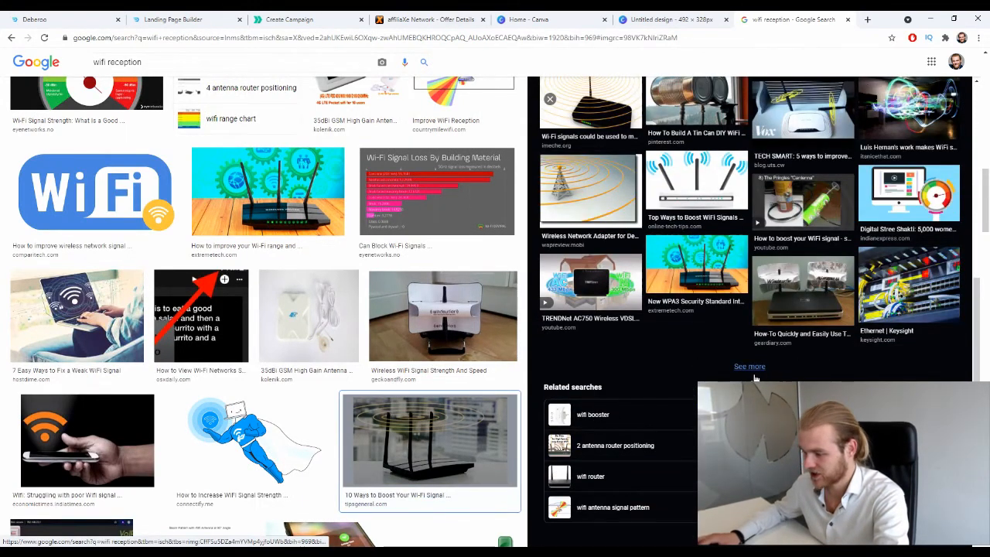
left_click(752, 370)
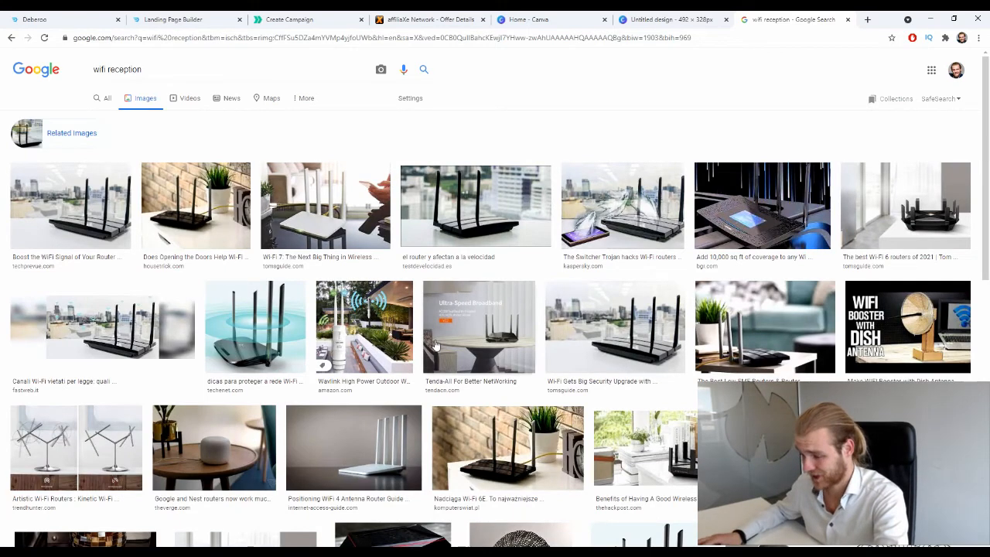
scroll(350, 371, "down", 2)
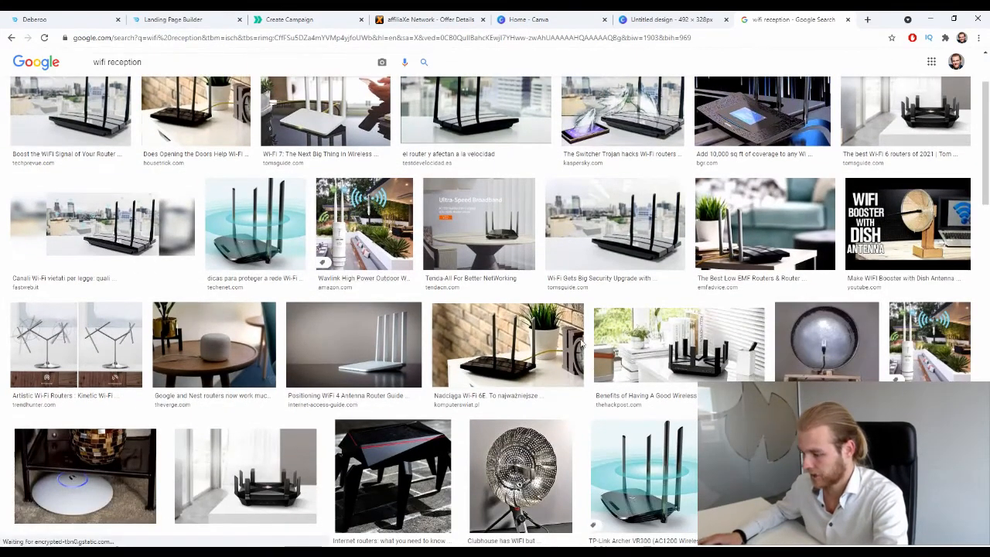
scroll(546, 295, "down", 3)
scroll(546, 295, "down", 3)
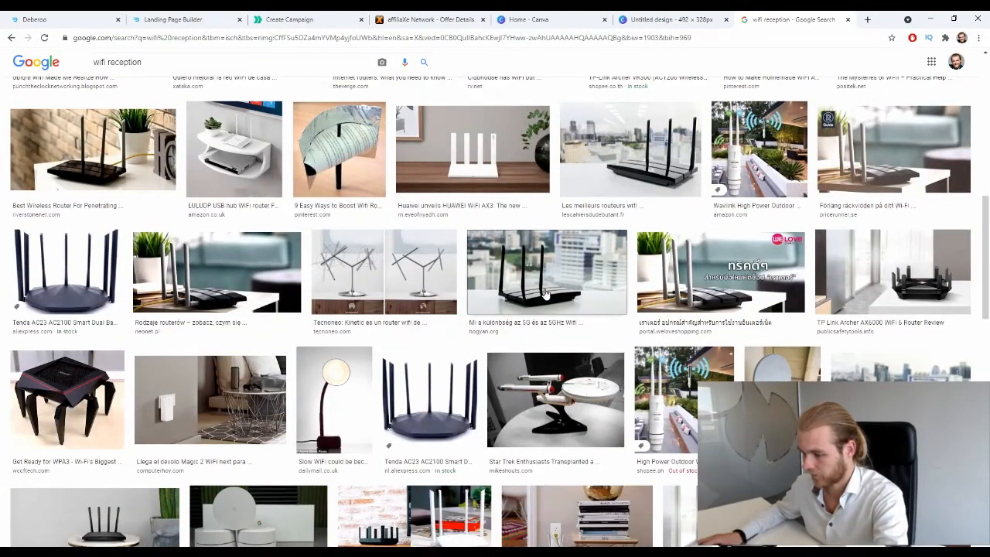
scroll(545, 293, "down", 2)
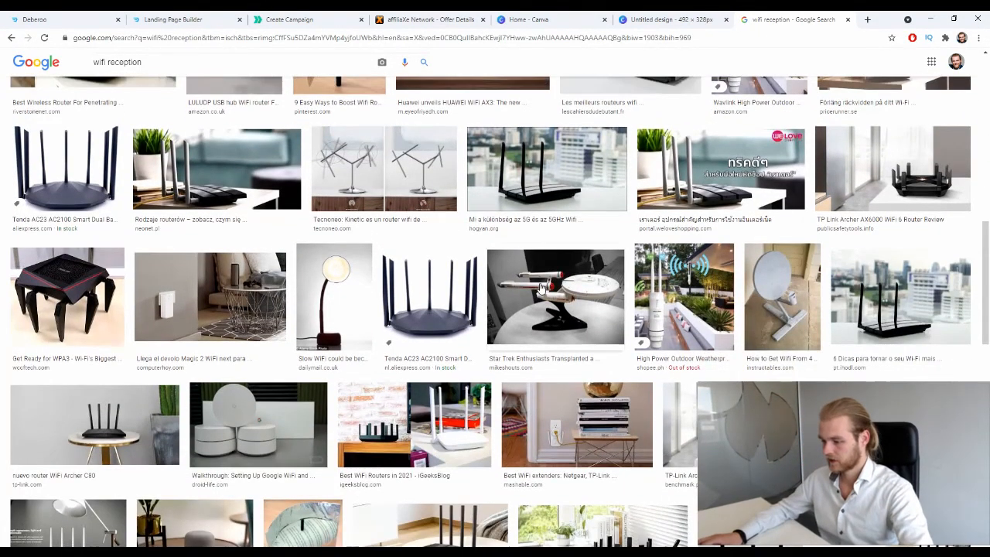
scroll(541, 288, "down", 2)
scroll(541, 290, "down", 7)
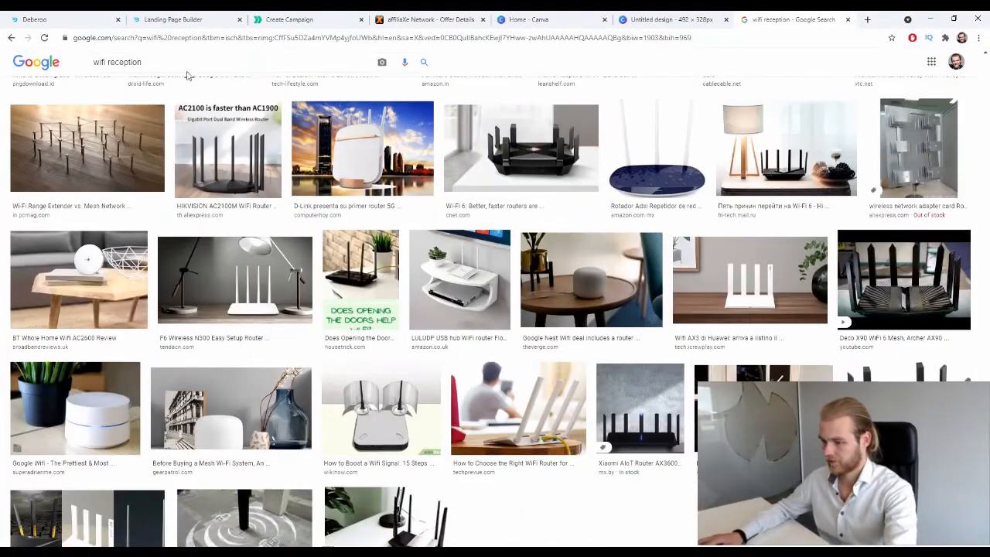
Search Google Images for "frustration bad internet"
left_click(179, 65)
key("ctrl+a")
type("frus")
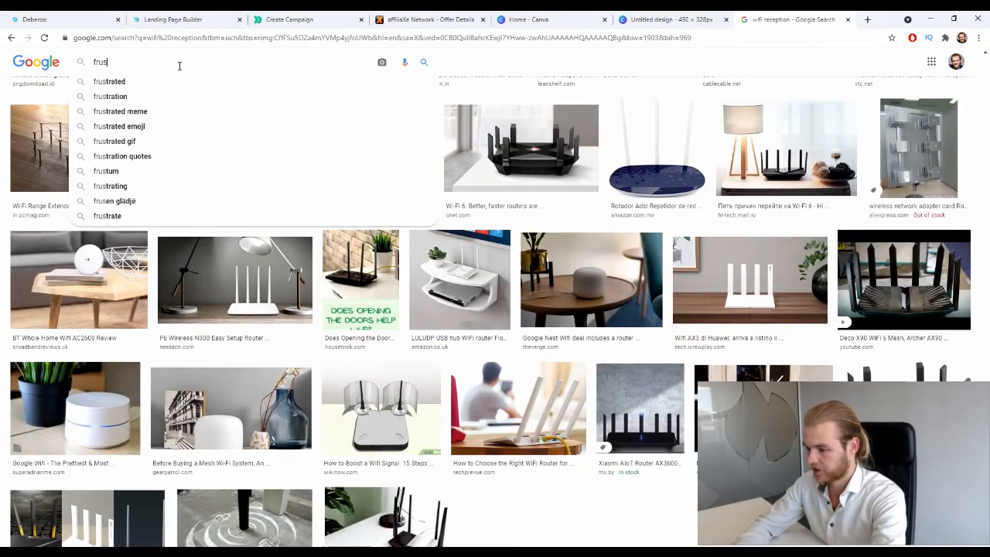
type("tration bad inte")
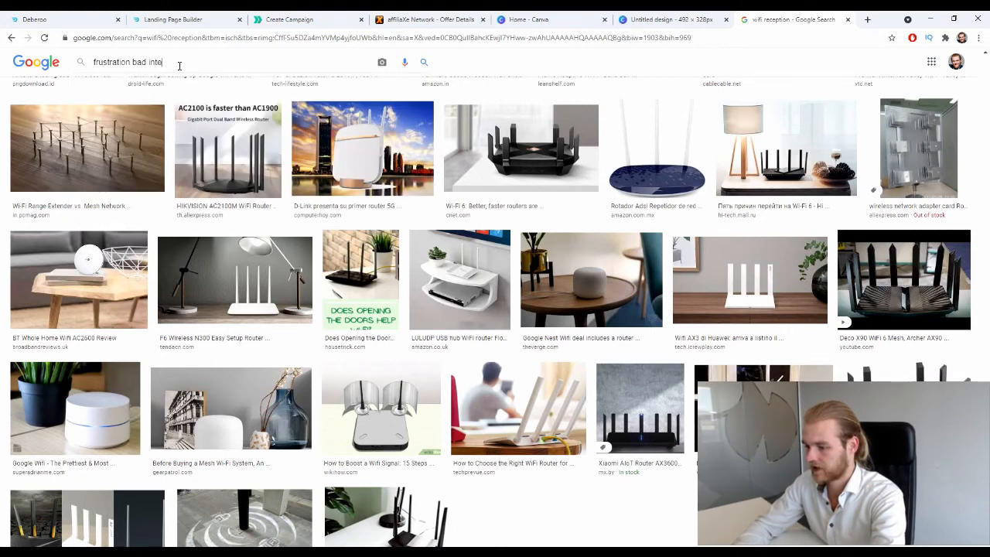
type("rnet")
key("Return")
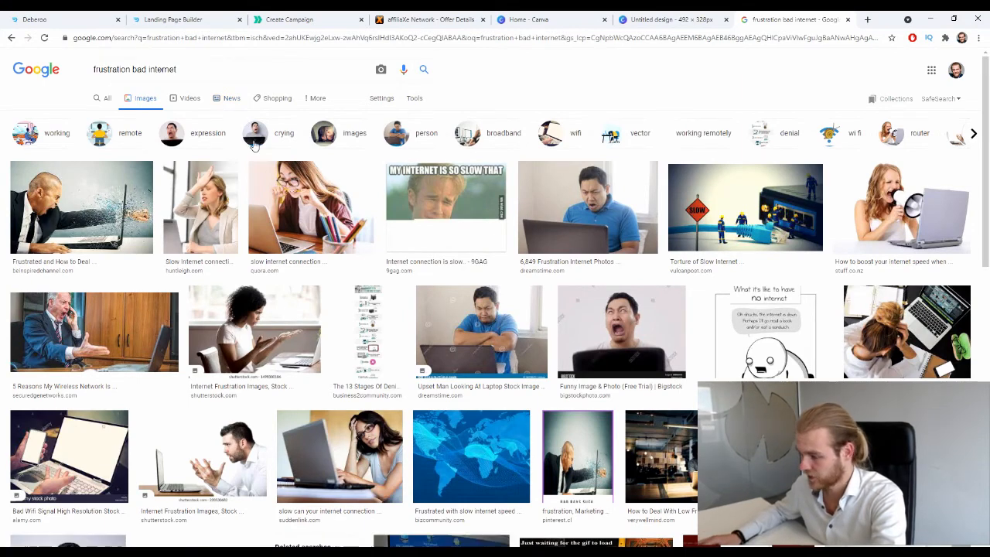
Look through the "frustration bad internet" results for an image suited to the creative
left_click(462, 216)
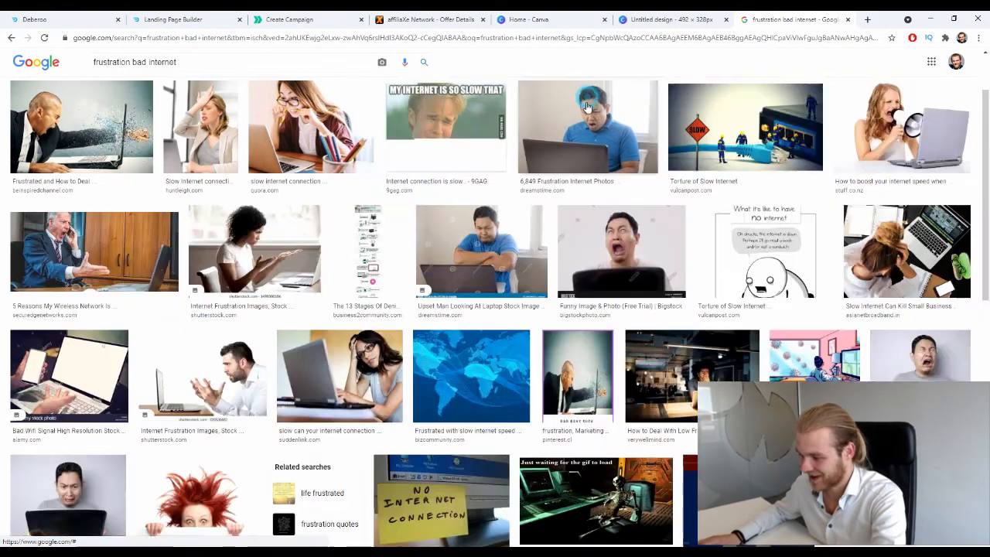
left_click(591, 99)
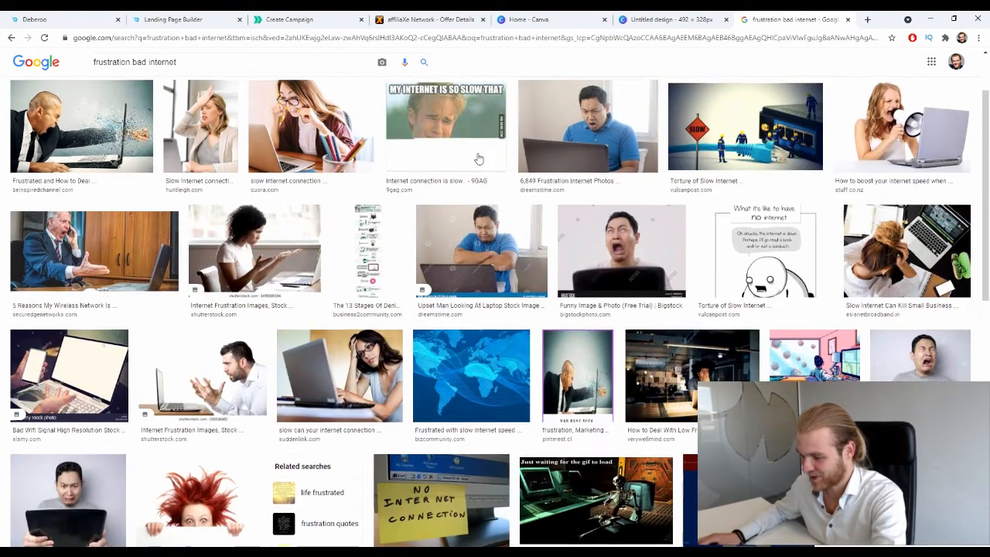
scroll(477, 158, "down", 3)
scroll(478, 157, "down", 2)
scroll(478, 157, "down", 3)
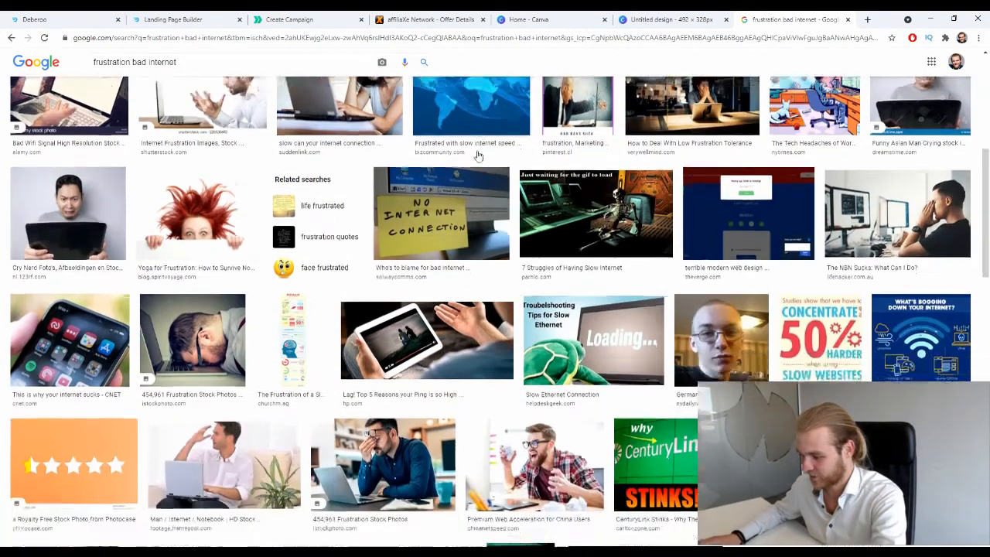
scroll(477, 155, "down", 6)
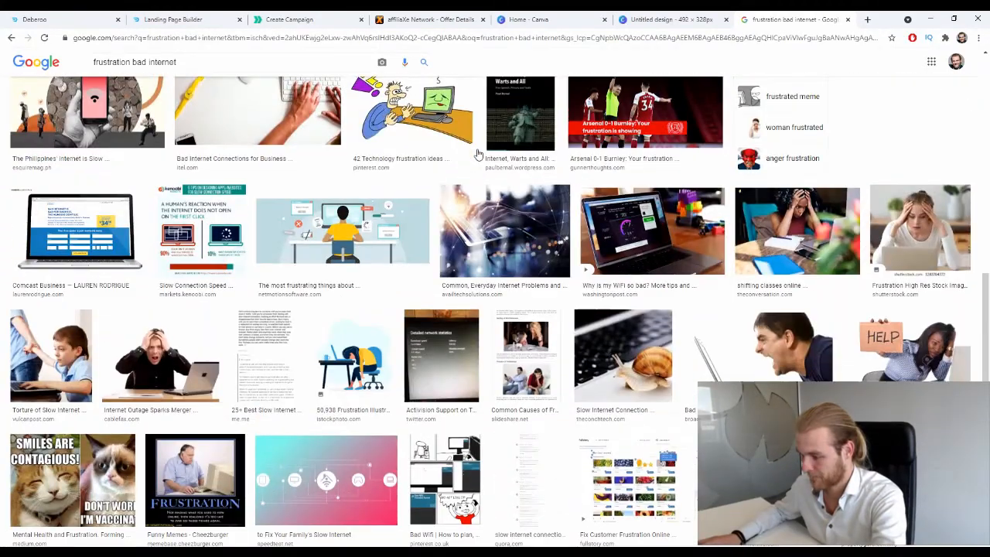
scroll(477, 157, "down", 3)
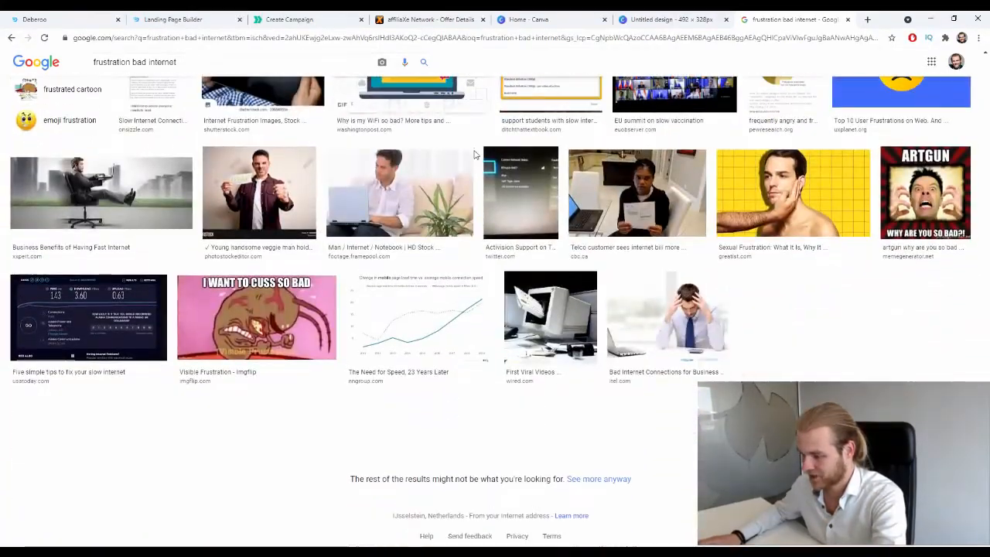
scroll(475, 151, "up", 3)
scroll(476, 151, "up", 4)
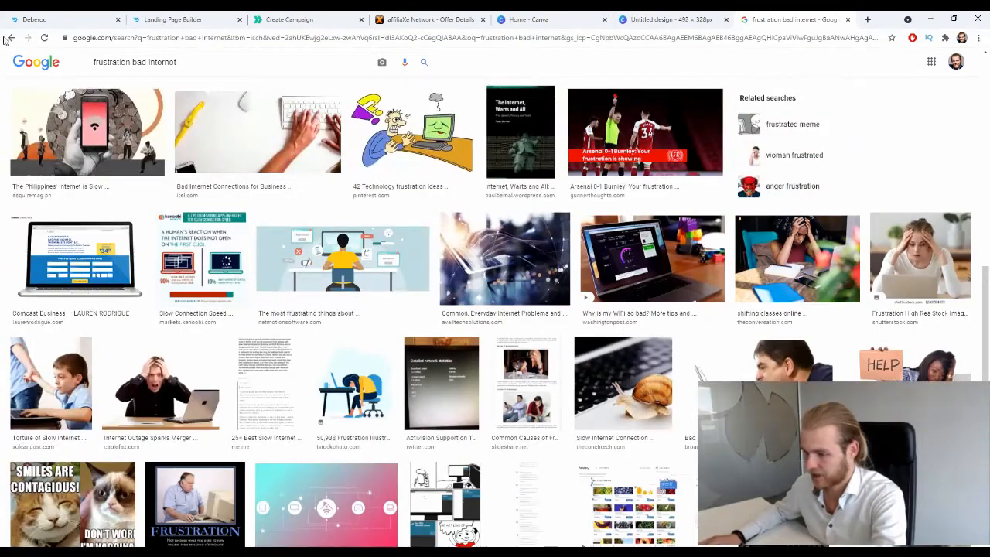
Return to the related router images for "wifi reception" and examine more of them as candidates for the creative
left_click(9, 38)
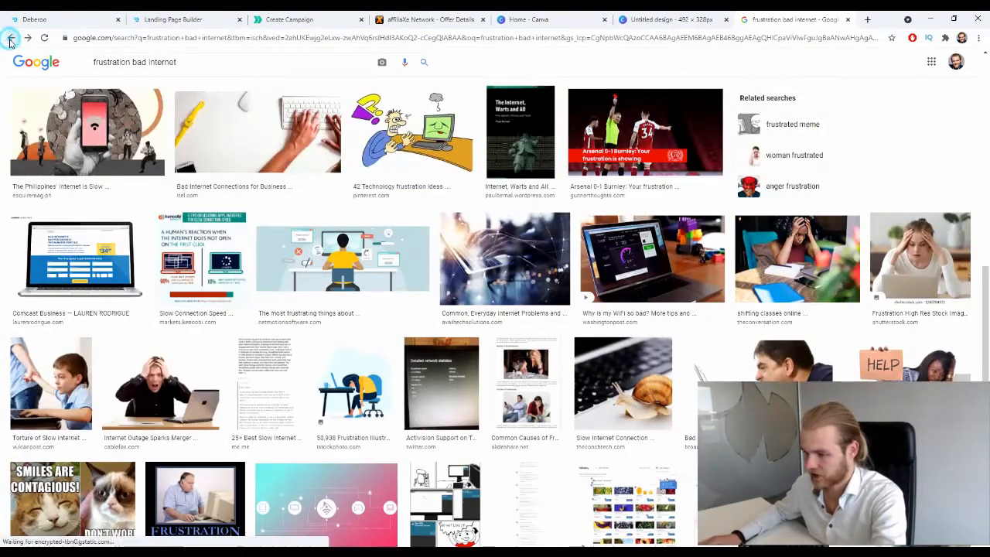
left_click(10, 39)
left_click(10, 39)
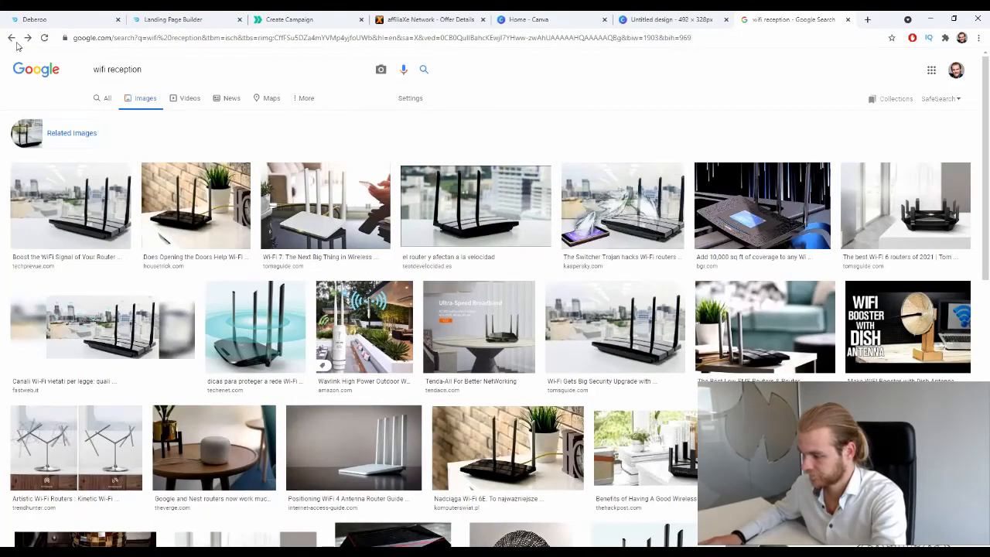
scroll(310, 168, "down", 6)
scroll(309, 167, "down", 3)
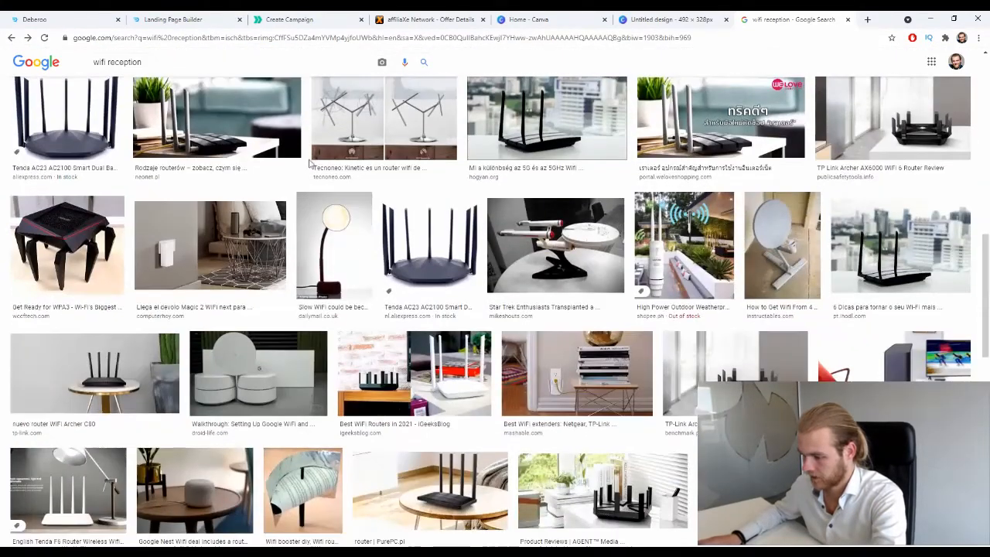
scroll(309, 164, "down", 2)
scroll(309, 162, "down", 1)
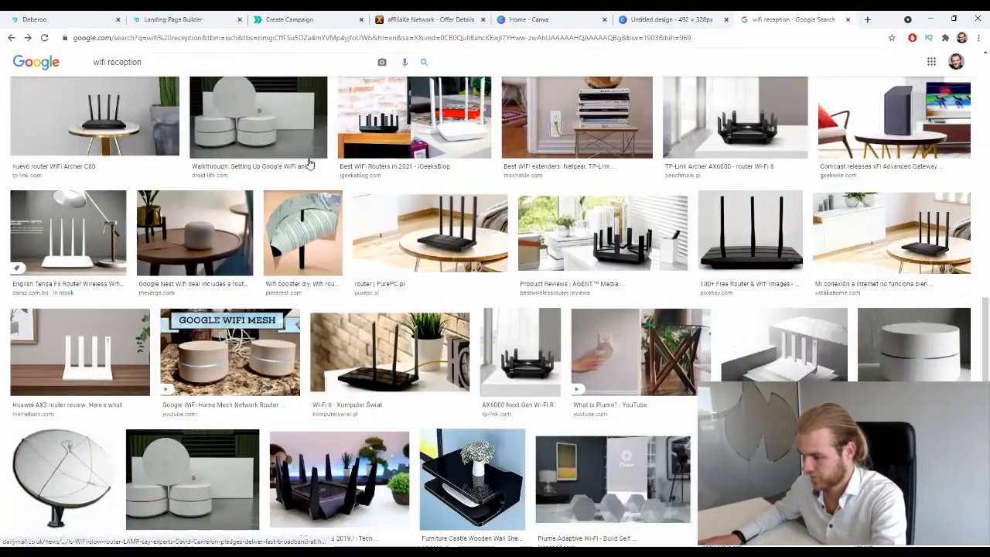
scroll(308, 161, "down", 2)
scroll(305, 161, "down", 1)
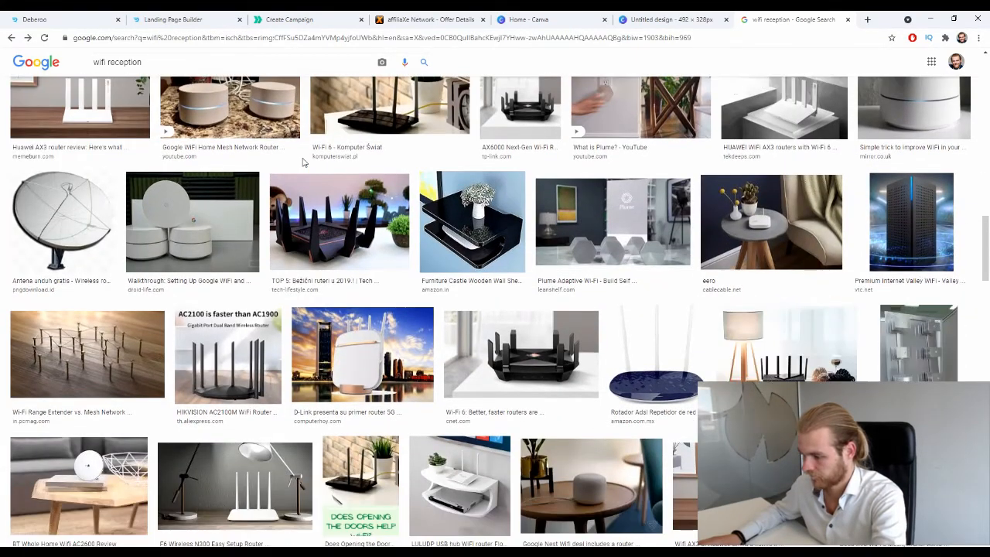
scroll(302, 162, "down", 4)
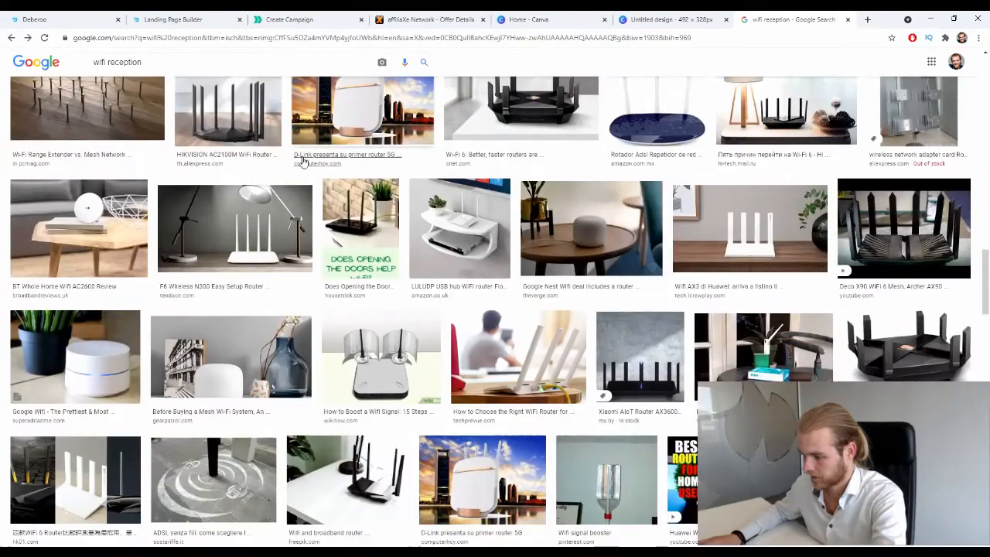
scroll(302, 161, "down", 1)
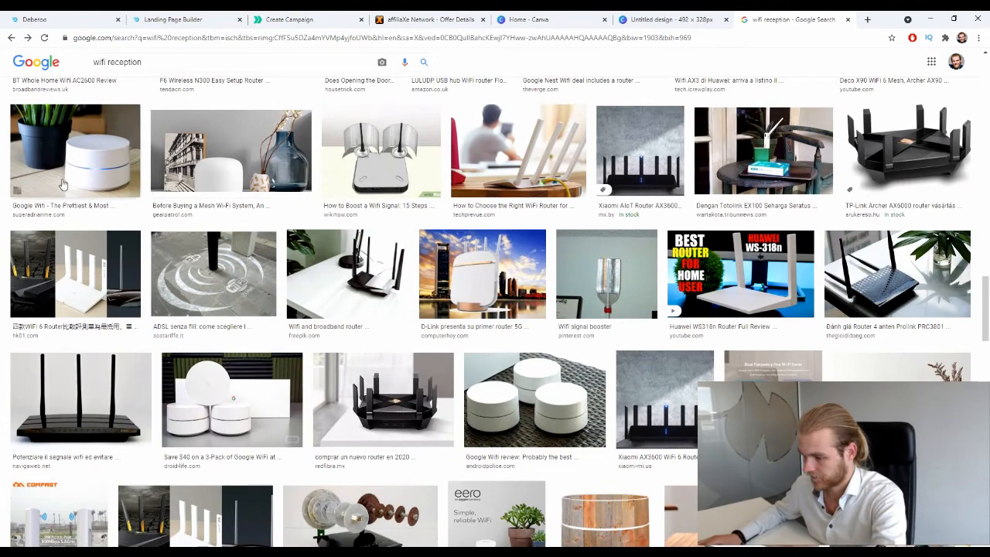
Go back to the preview of the Tips General router photo with signal rings and save the image to the computer
left_click(12, 38)
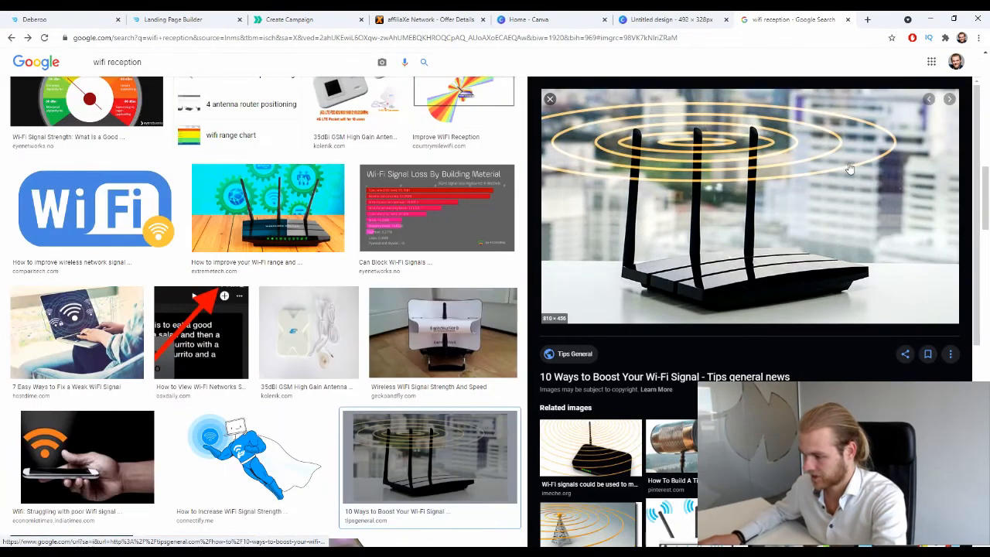
right_click(836, 155)
left_click(886, 271)
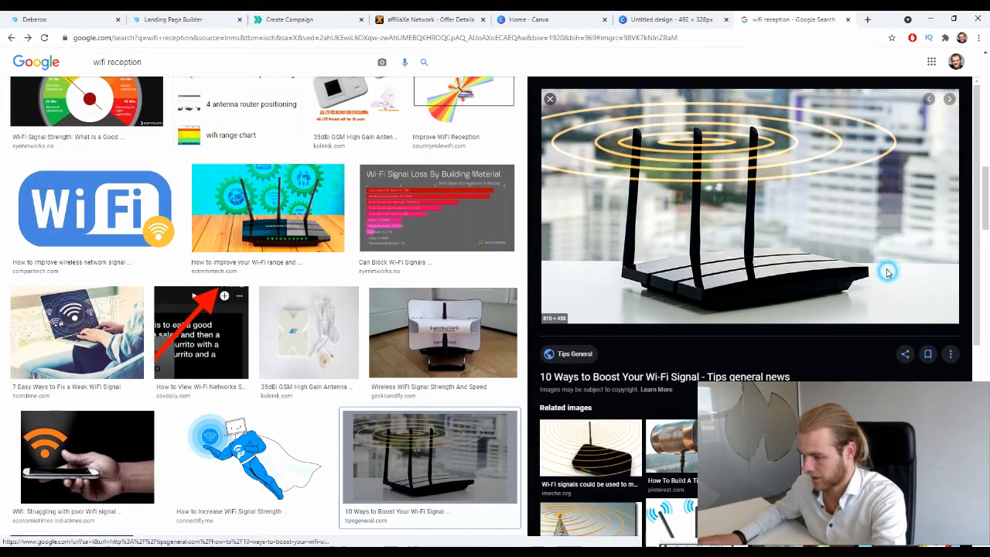
key("Return")
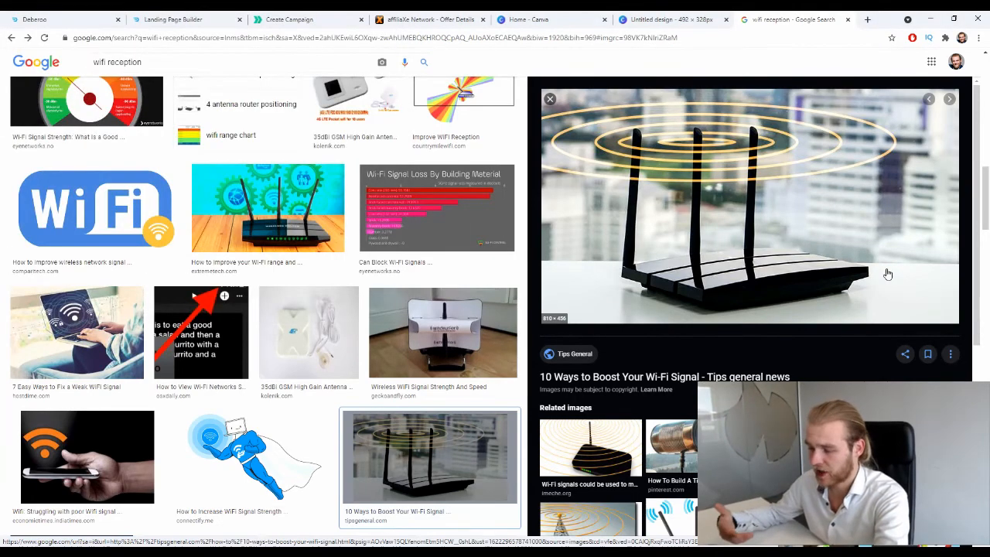
Upload the saved router photo to the 492 x 328 px Canva design and place it so it fills the page
left_click(665, 19)
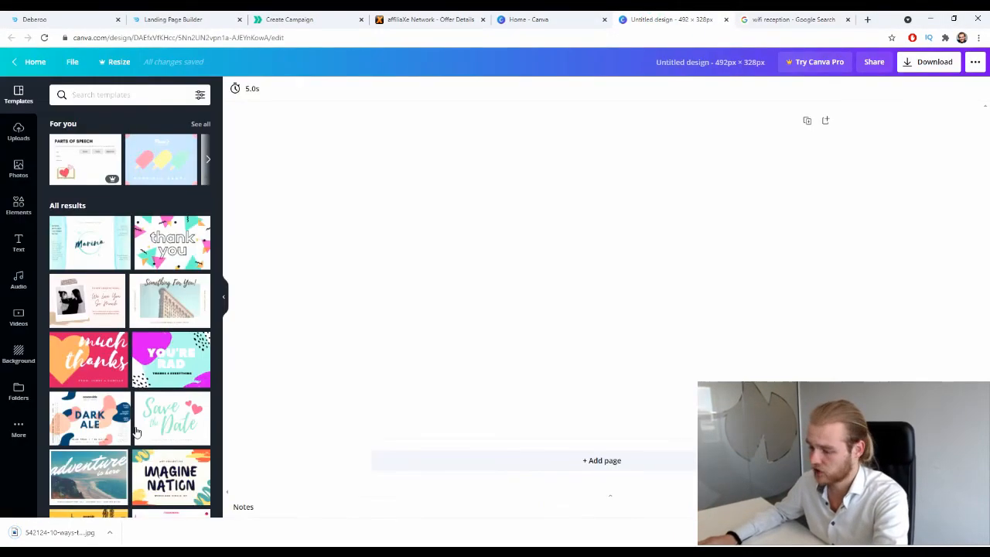
left_click_drag(76, 525, 130, 252)
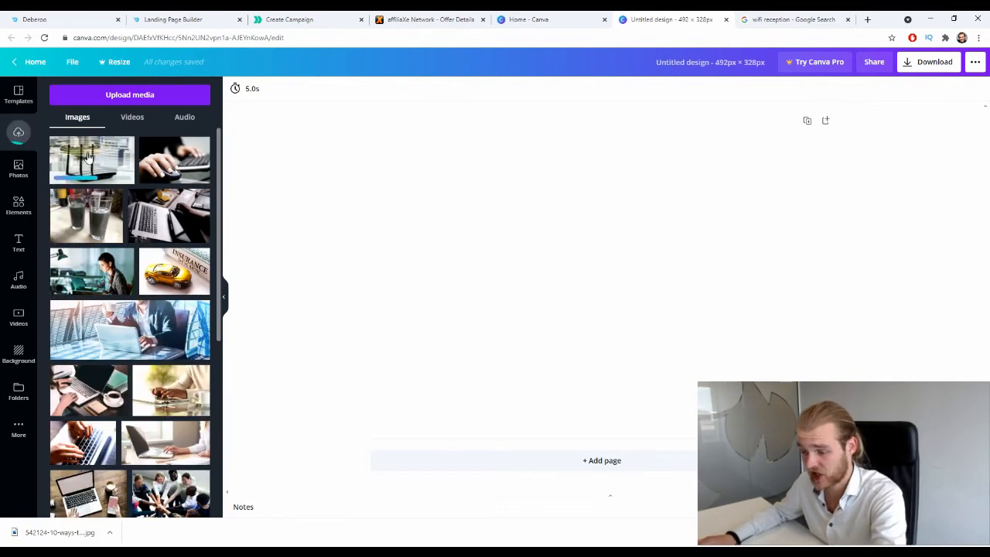
left_click_drag(92, 160, 381, 211)
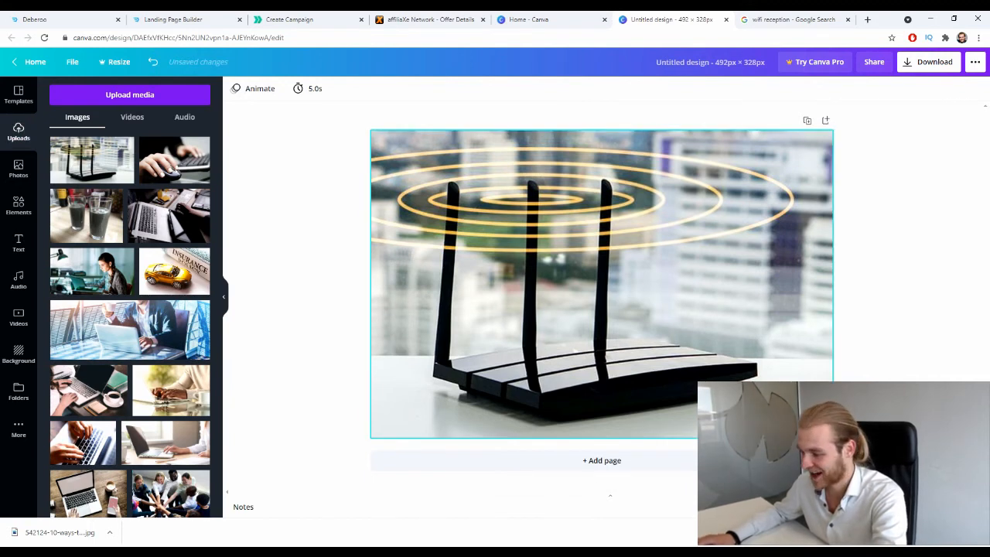
Download the router design as a PNG and dismiss the Canva Pro offer
left_click(930, 62)
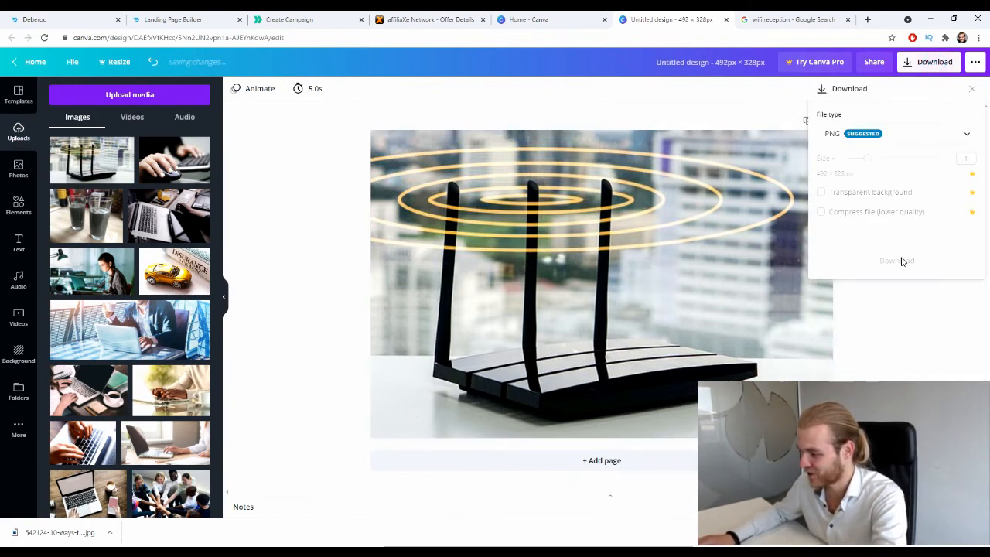
left_click(911, 232)
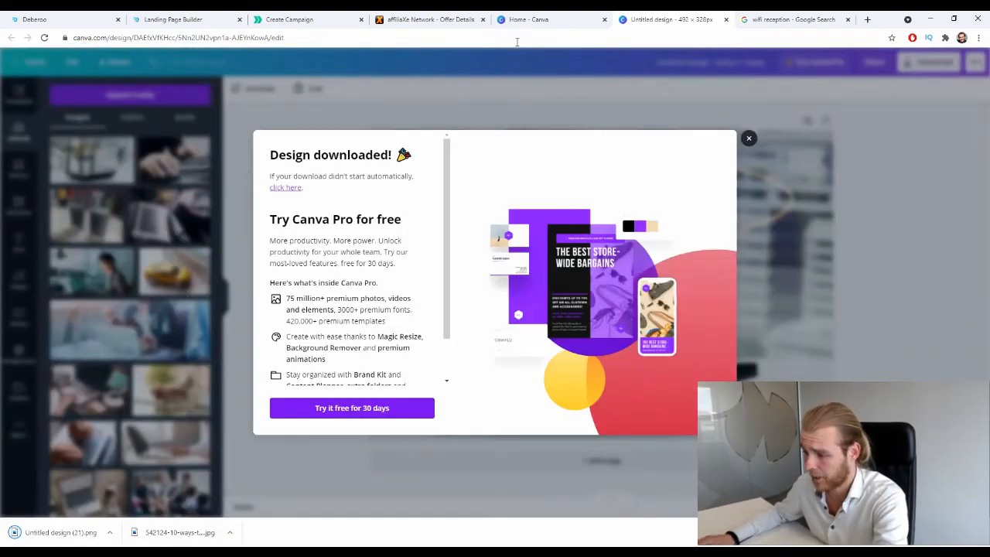
left_click(748, 137)
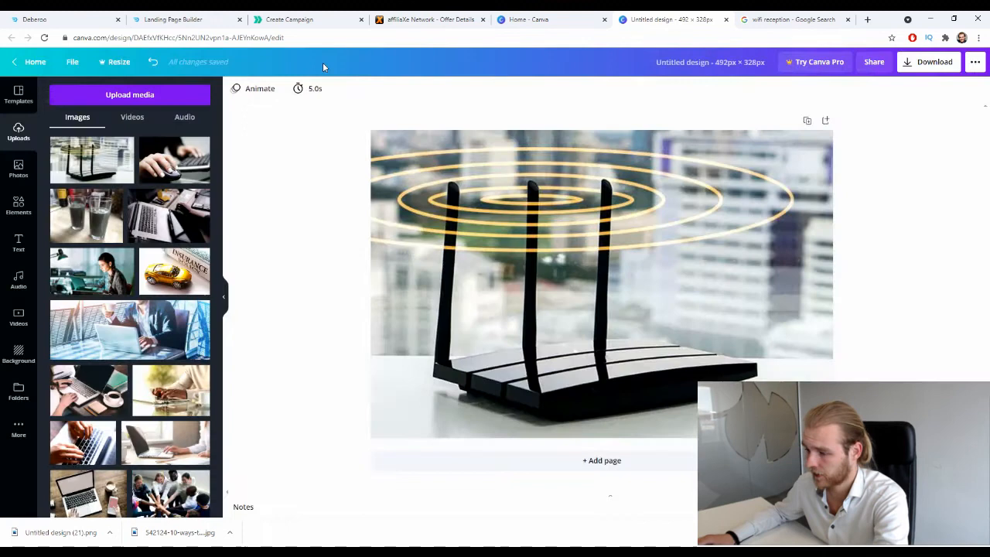
Switch to the EvaDav campaign form, place the downloaded router PNG as Creative 1's image and add another creative for testing
left_click(289, 19)
left_click_drag(76, 542, 278, 224)
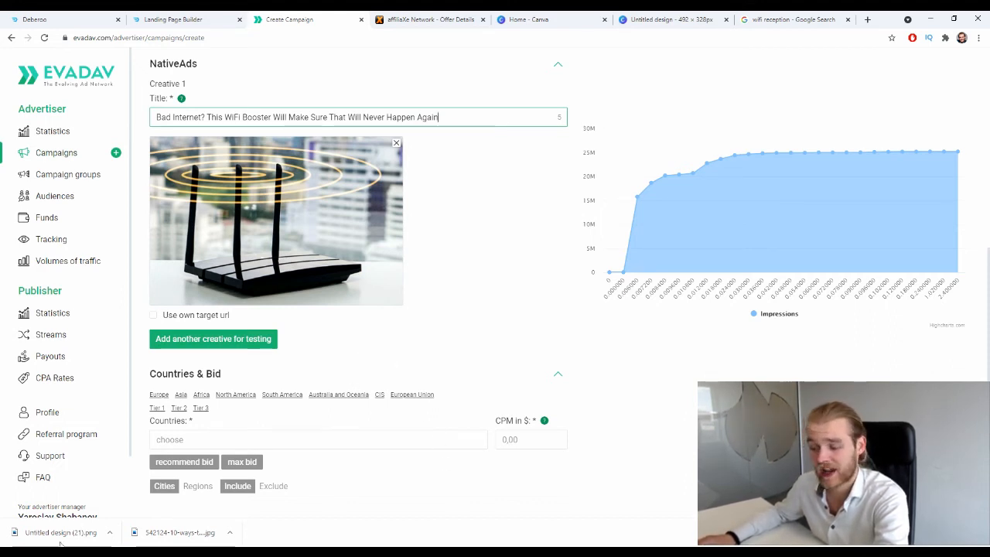
left_click(195, 345)
Target the United States of America in the campaign's Countries & Bid settings
scroll(508, 217, "down", 4)
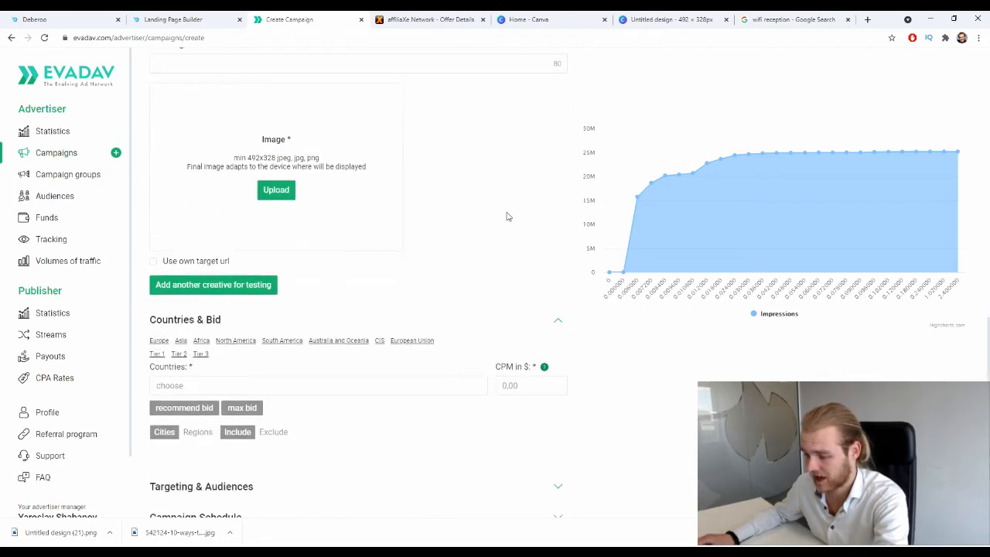
scroll(303, 327, "up", 3)
scroll(398, 392, "down", 3)
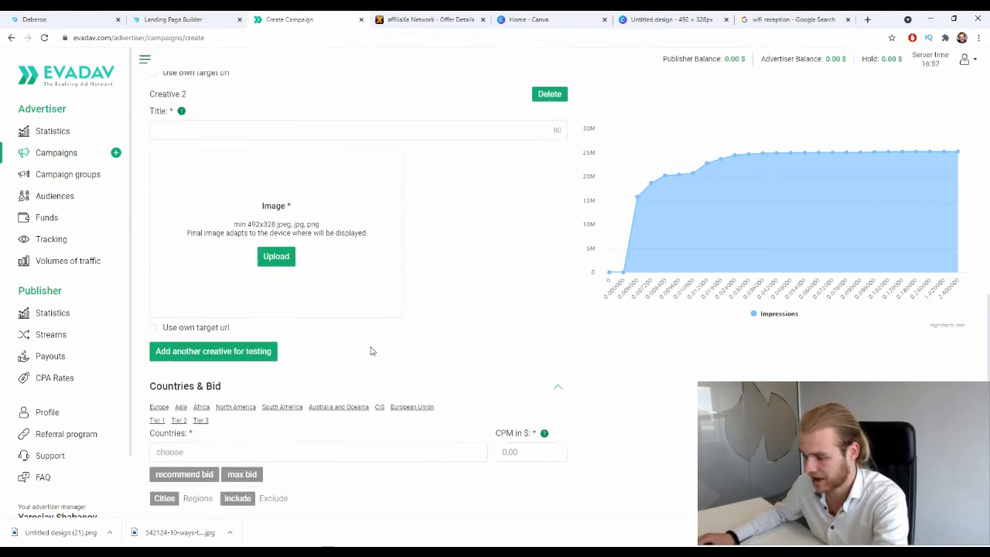
scroll(364, 333, "up", 3)
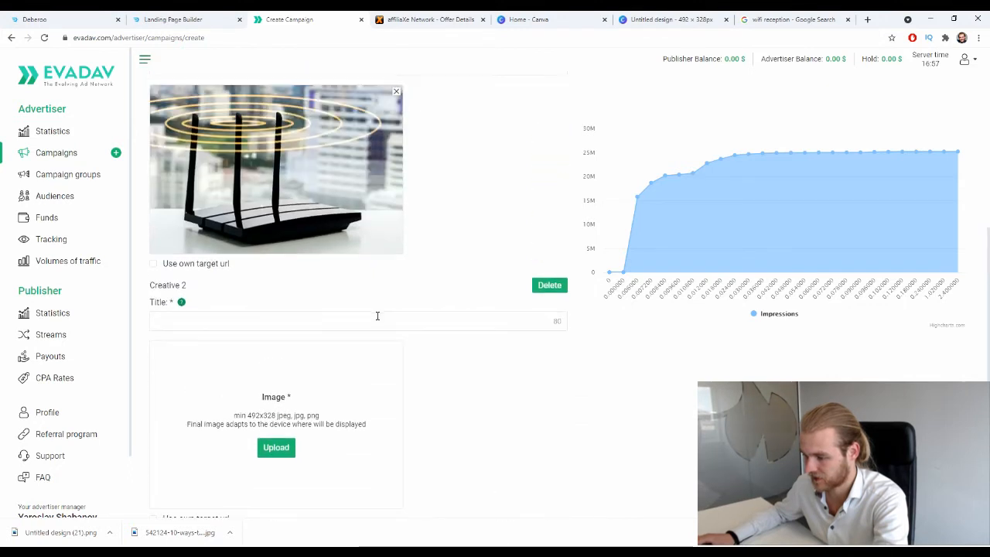
scroll(365, 311, "down", 3)
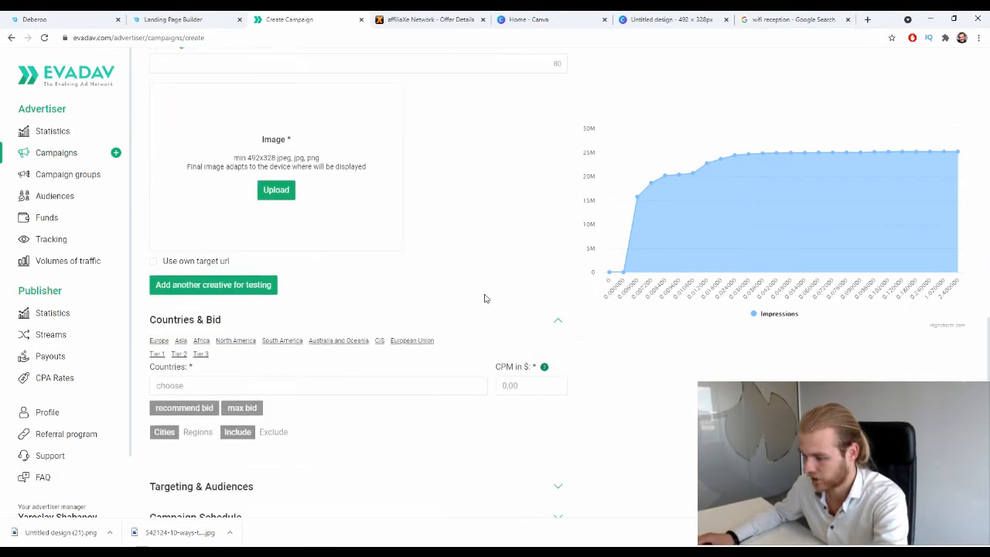
scroll(507, 326, "up", 3)
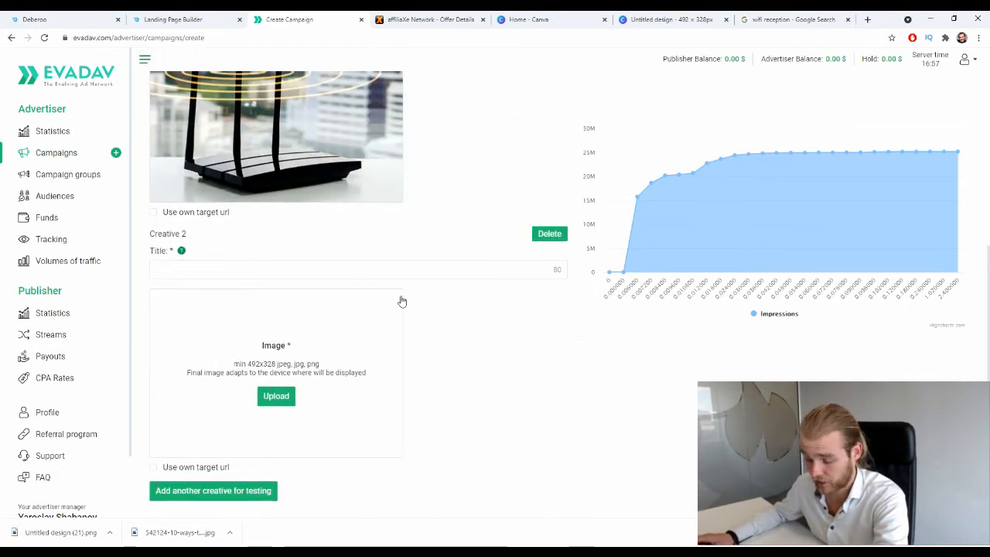
scroll(391, 360, "down", 3)
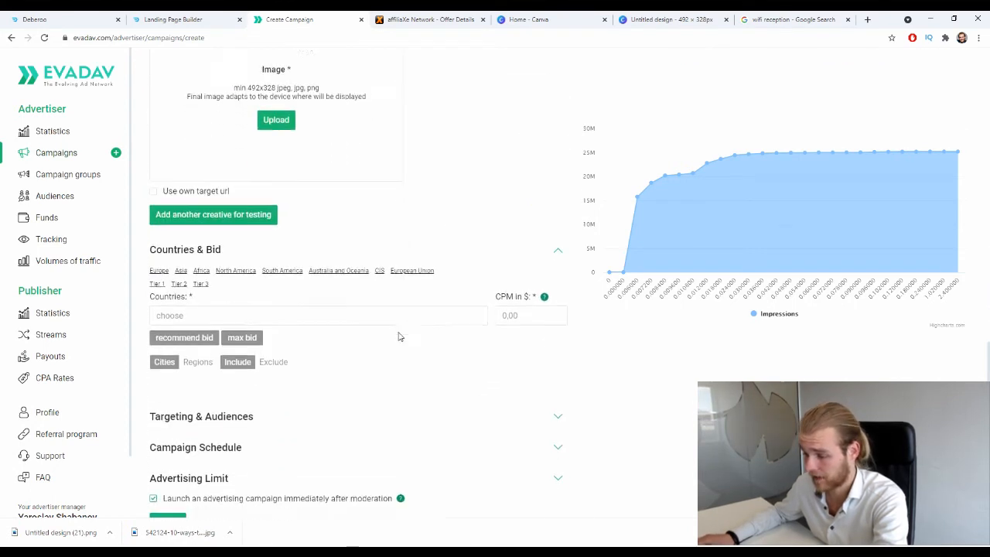
scroll(390, 333, "down", 1)
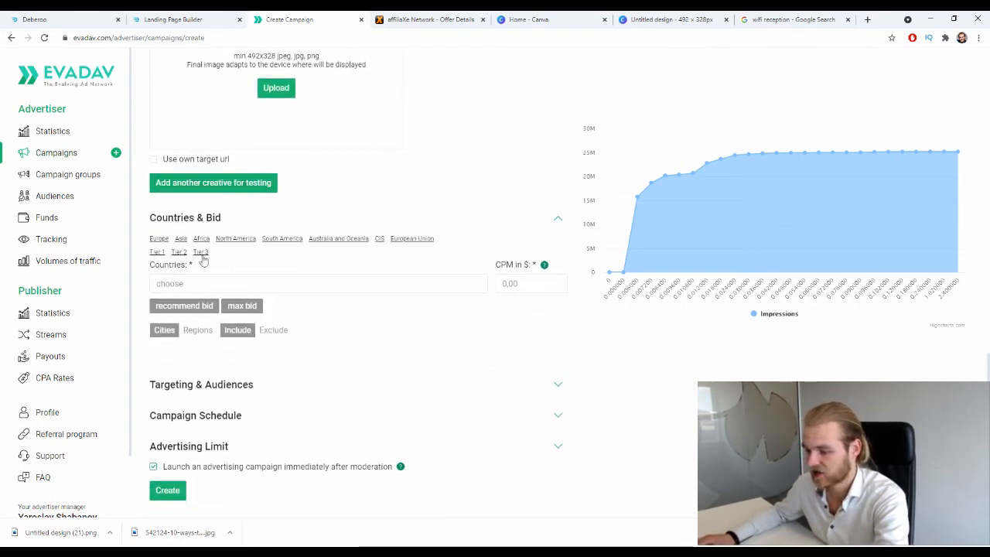
left_click(219, 283)
type("u")
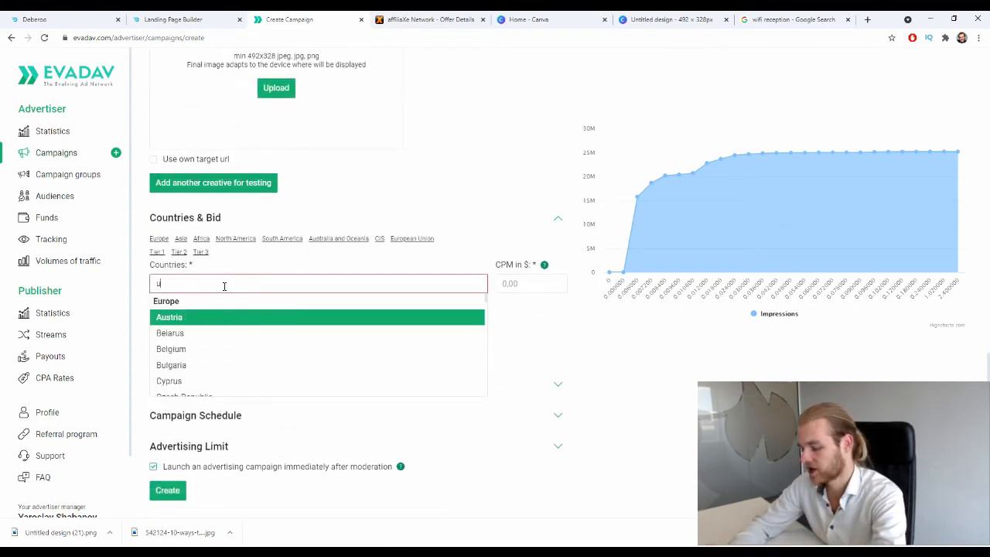
type("nited")
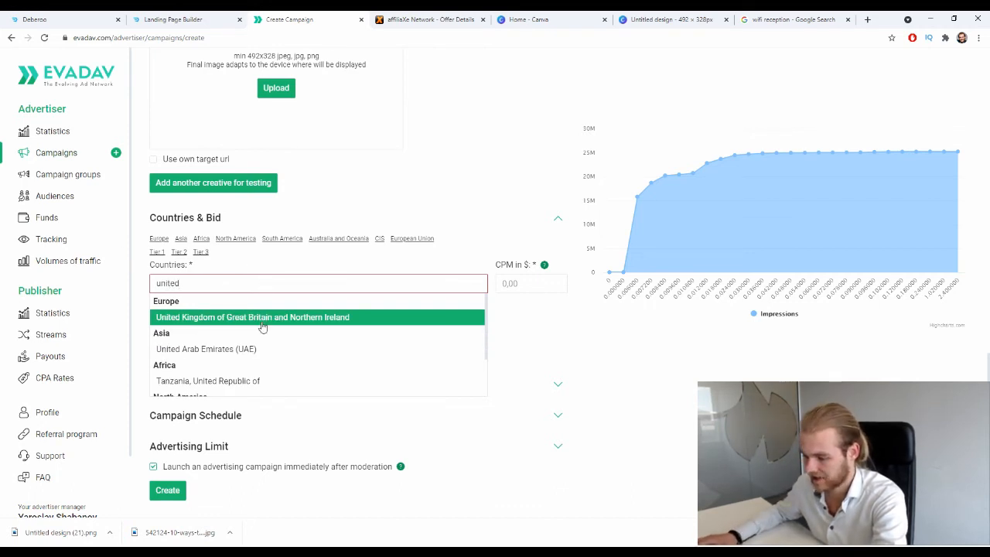
scroll(262, 326, "down", 1)
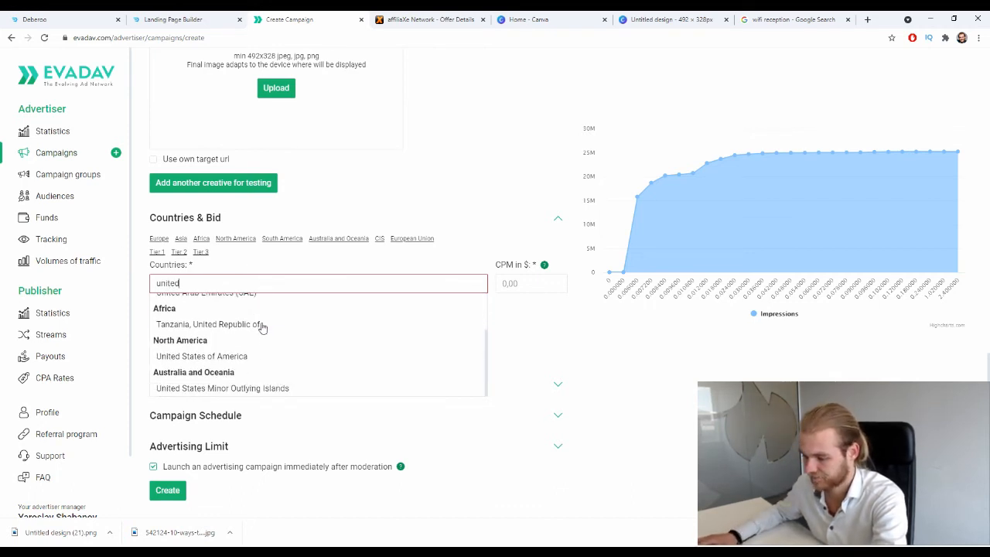
left_click(261, 354)
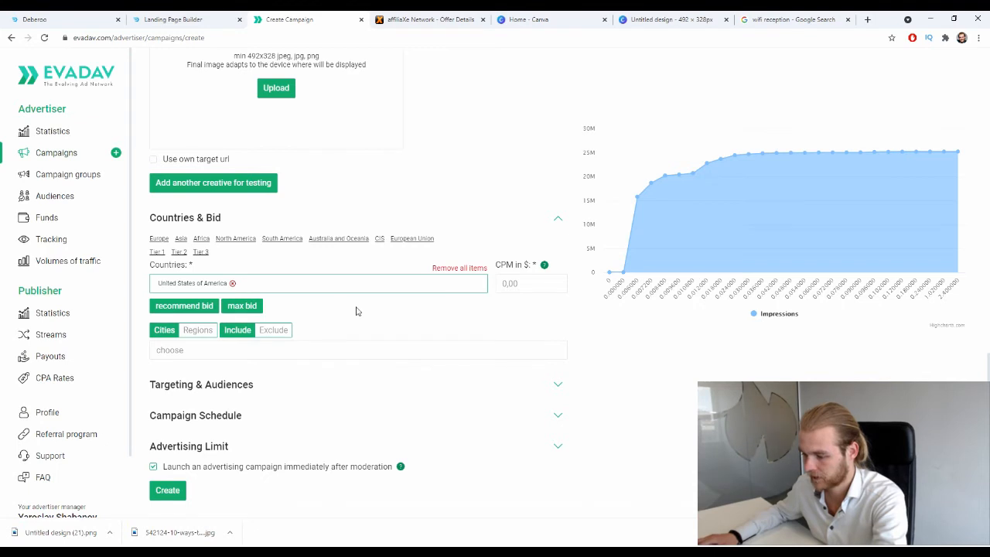
Apply the recommended bid of 0.223 as the CPM and check the city targeting options
left_click(180, 308)
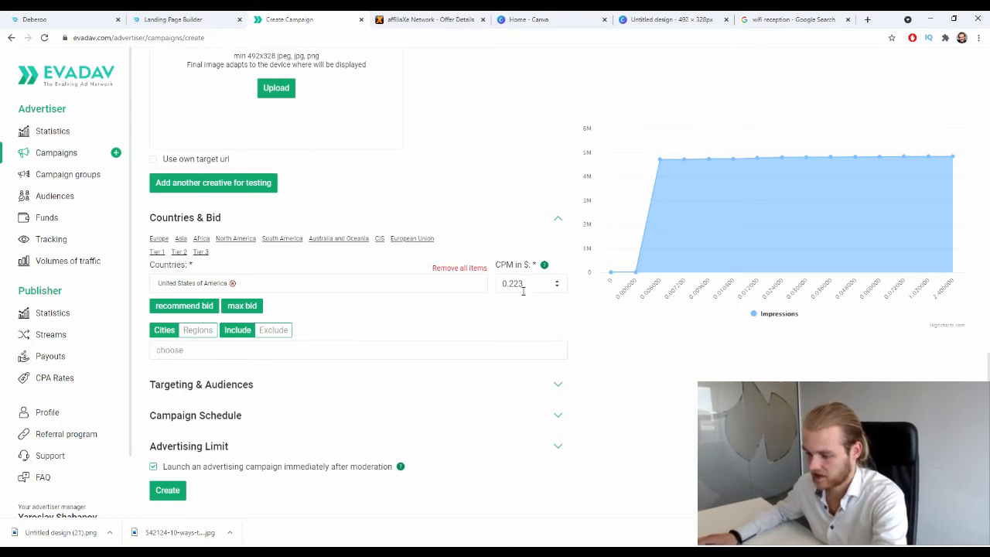
left_click(221, 349)
left_click(358, 312)
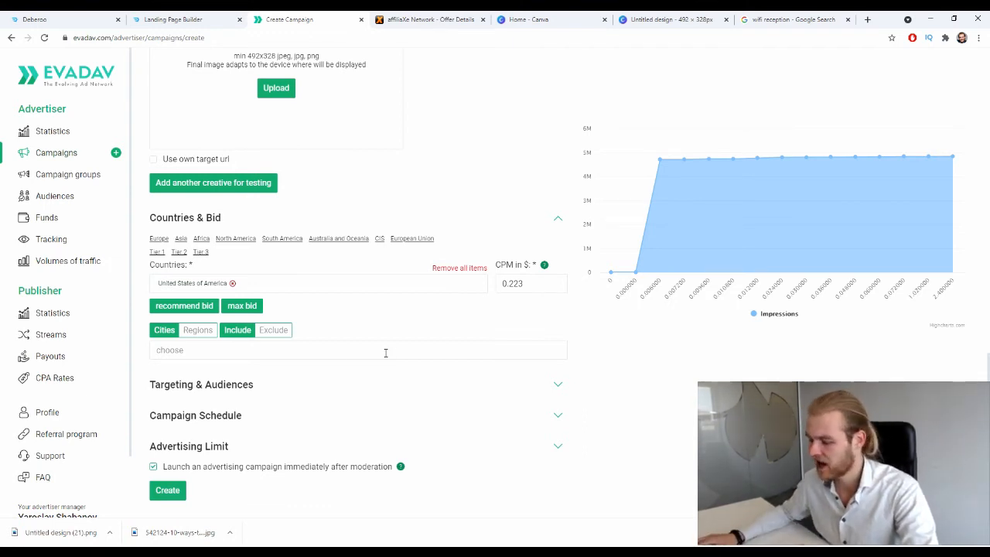
Expand the Targeting & Audiences section and set the target device to Desktop
left_click(553, 383)
scroll(666, 352, "down", 3)
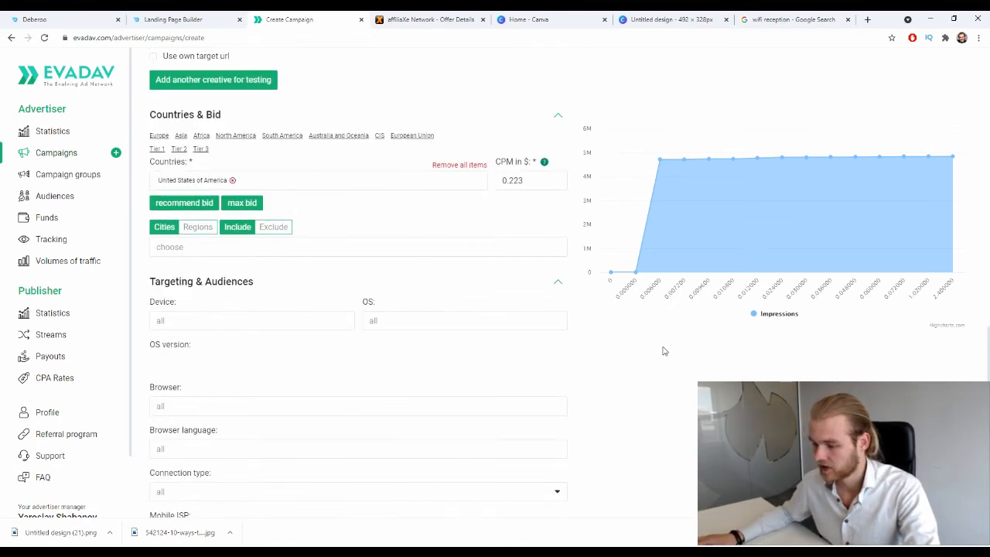
left_click(275, 219)
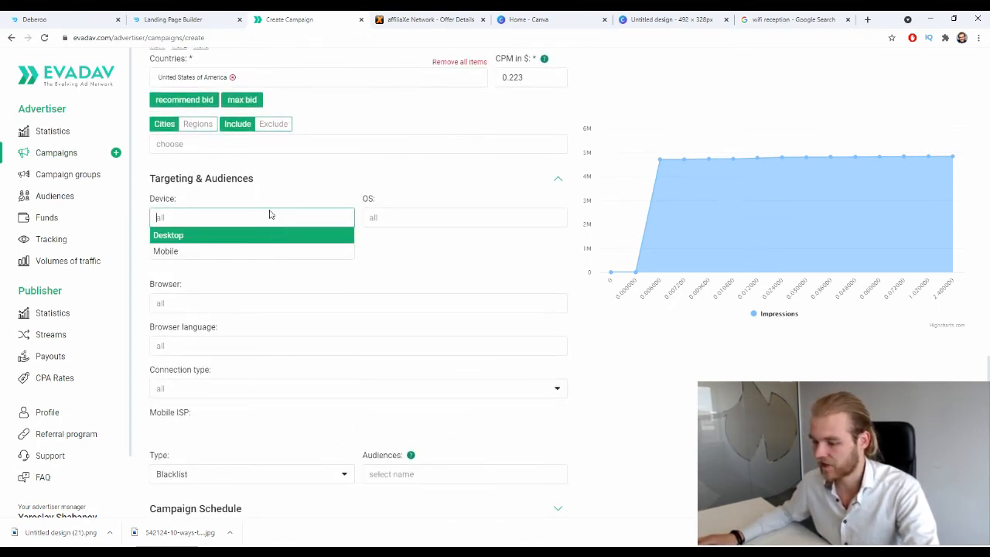
left_click(213, 241)
Look through the operating systems that can be targeted for desktop devices
left_click(437, 216)
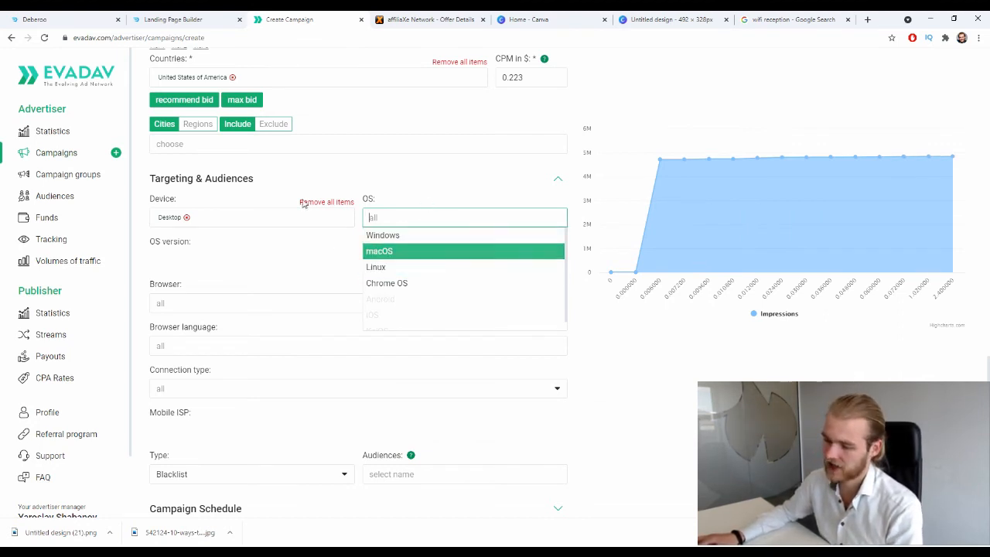
key("Down")
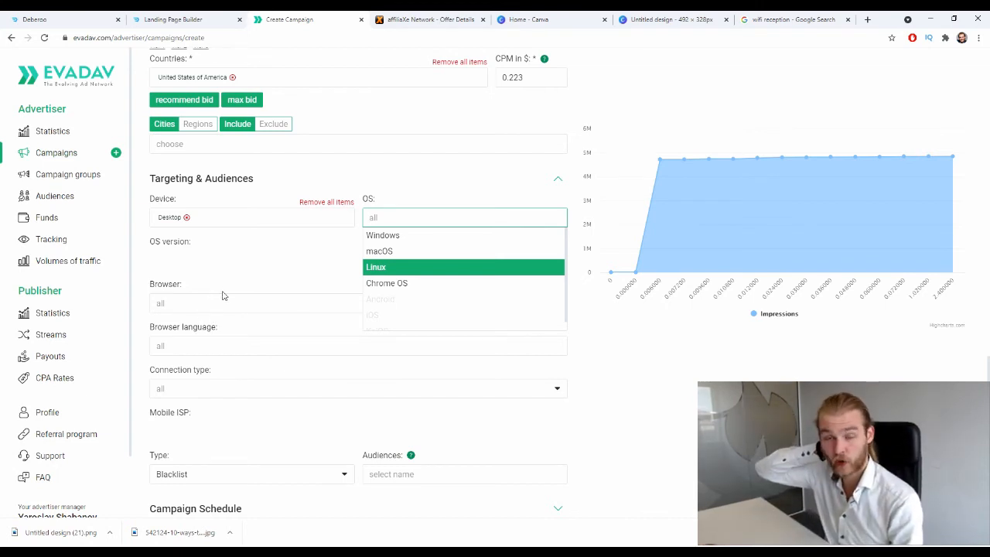
scroll(277, 281, "up", 1)
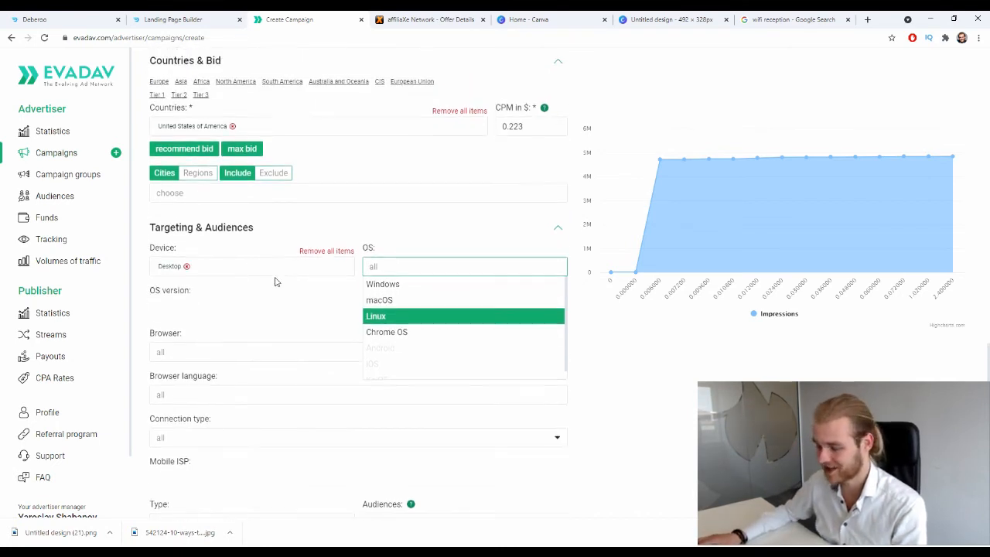
left_click(293, 288)
scroll(294, 293, "down", 1)
Try Windows as the target OS to check its version options, and clear the OS selection
left_click(433, 216)
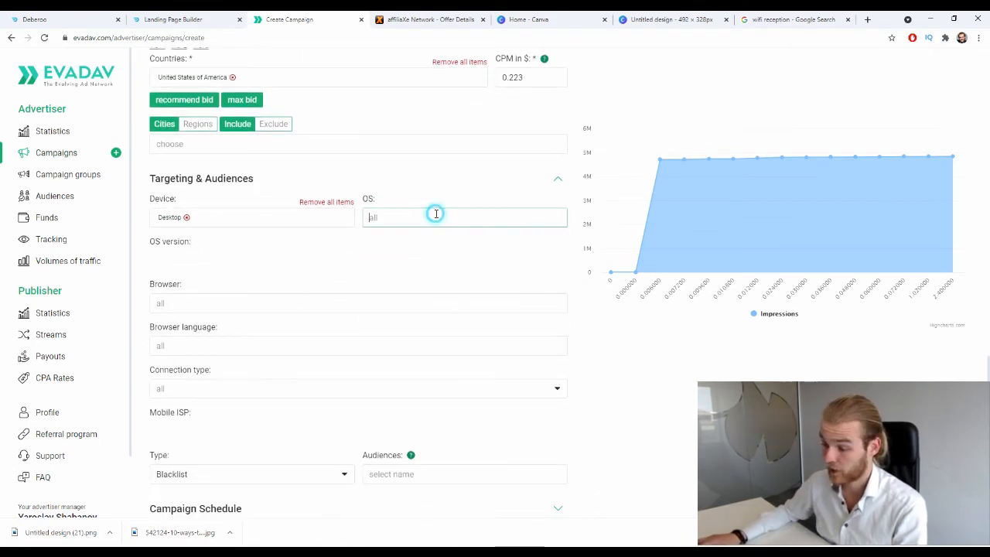
left_click(398, 234)
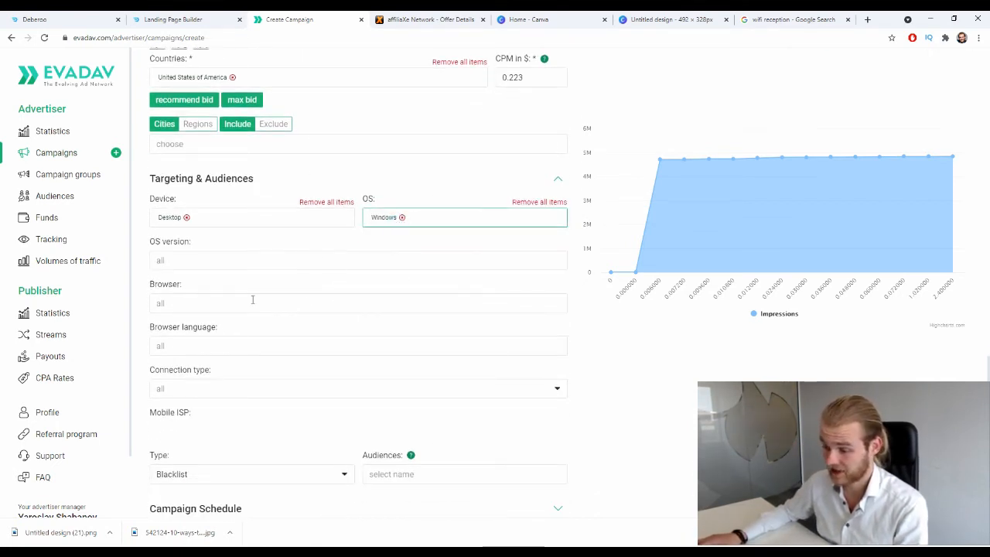
left_click(226, 261)
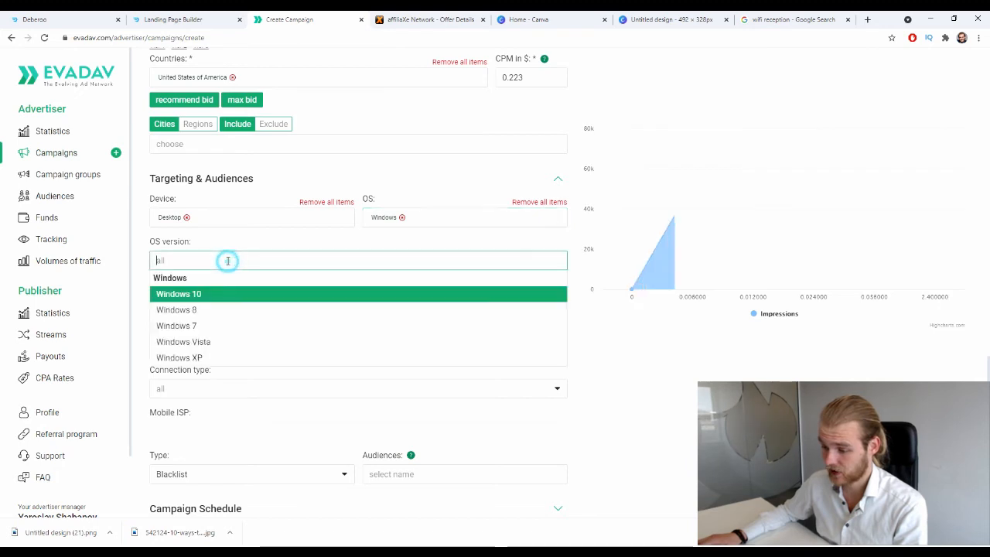
left_click(534, 203)
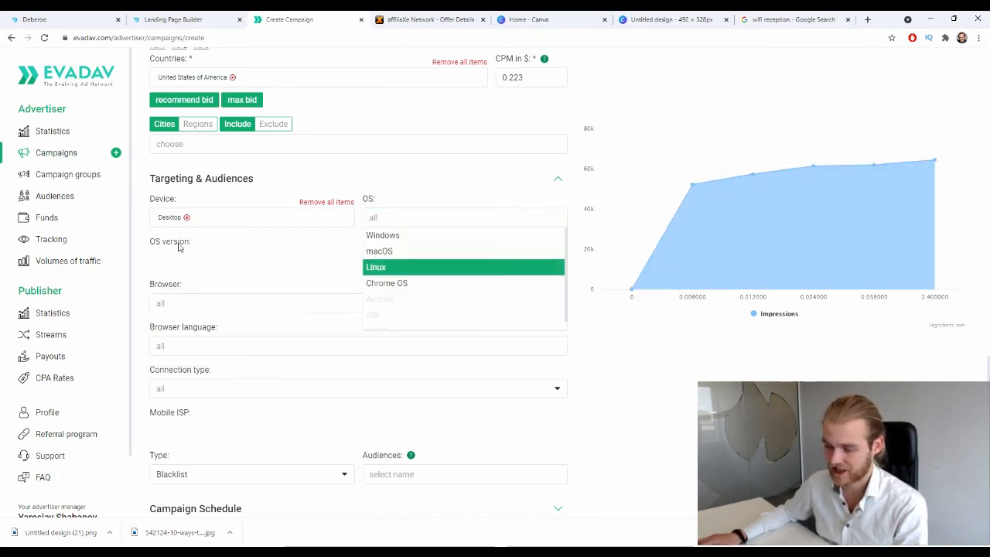
left_click(214, 255)
Check which browsers are offered for targeting without choosing one
scroll(219, 232, "down", 1)
left_click(221, 215)
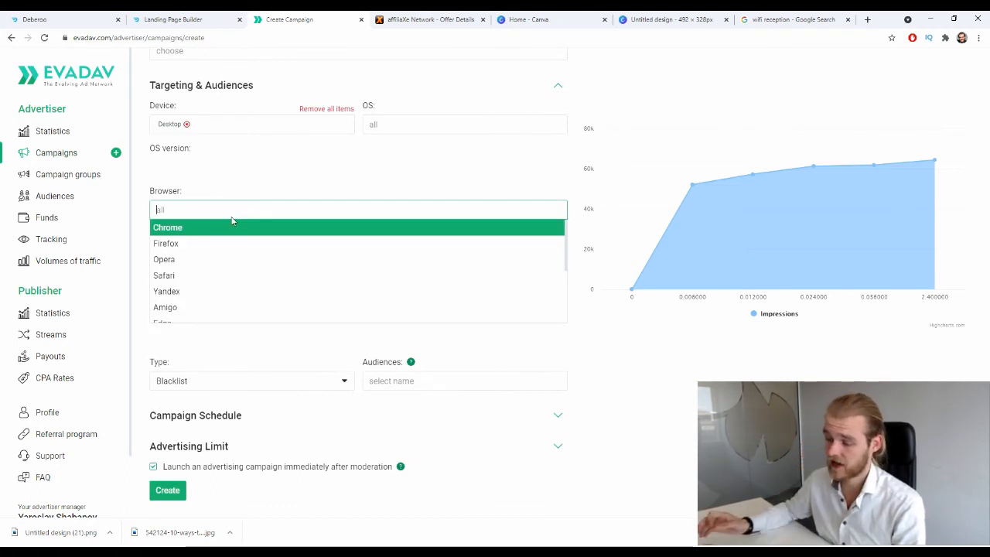
left_click(355, 195)
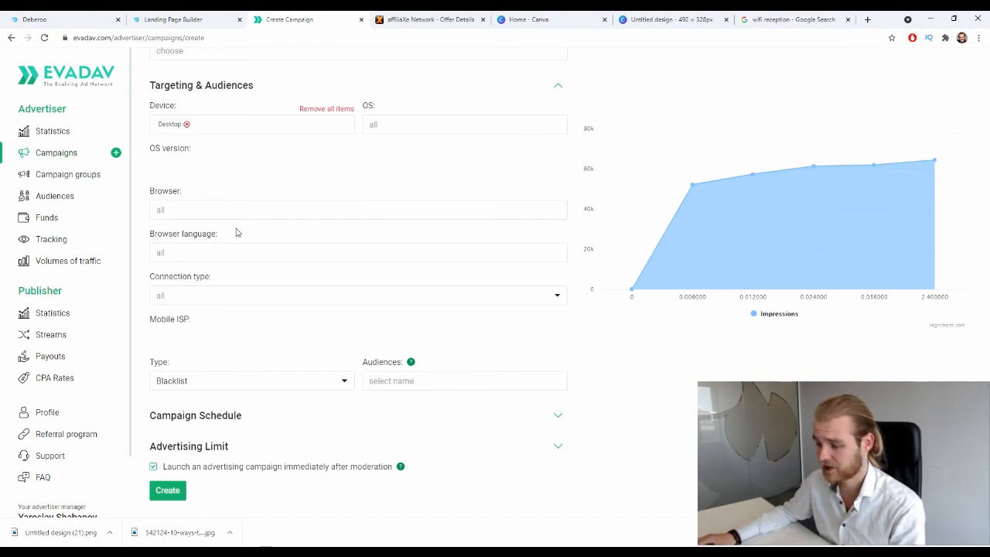
Set the campaign's targeted browser language to English
left_click(249, 249)
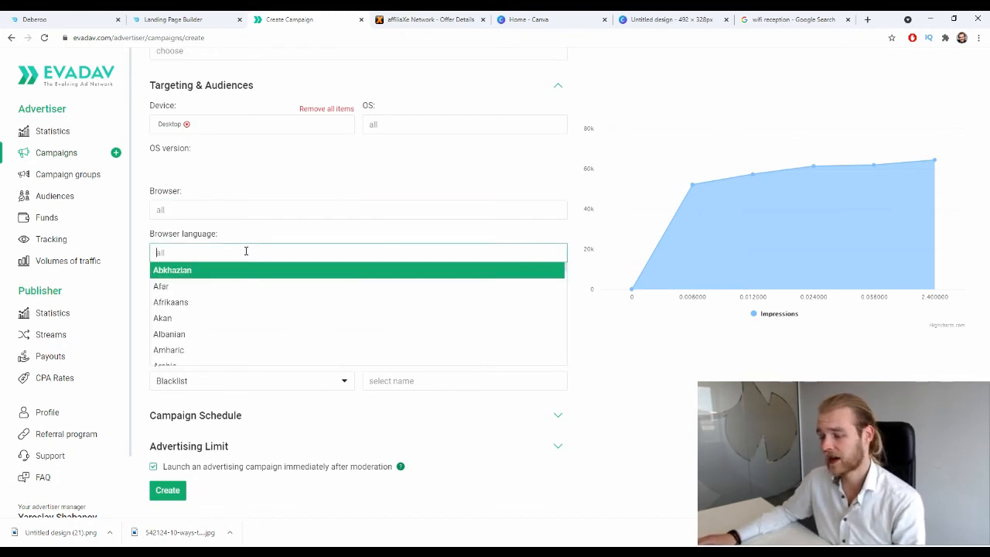
type("eng")
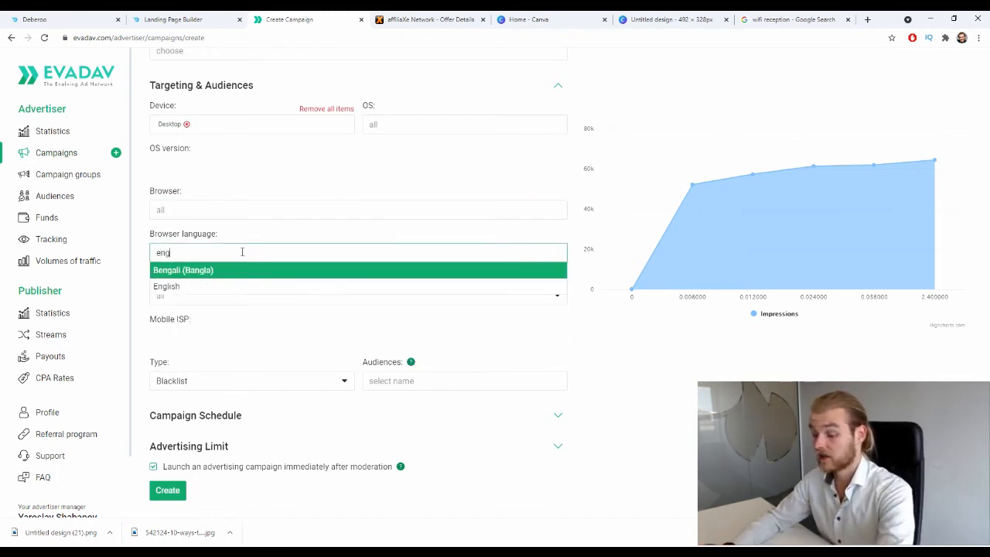
left_click(205, 283)
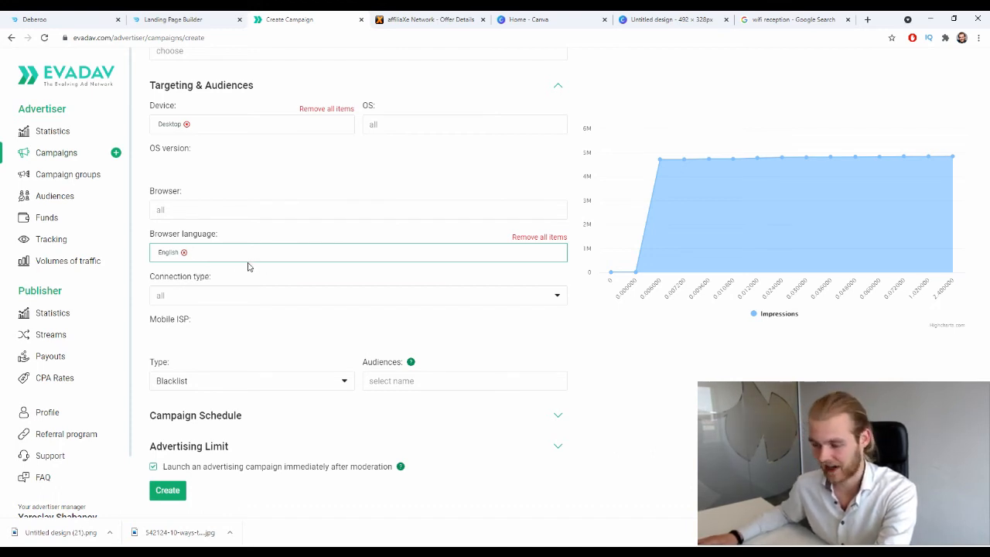
Try Mobile as the connection type and clear the selection
left_click(225, 291)
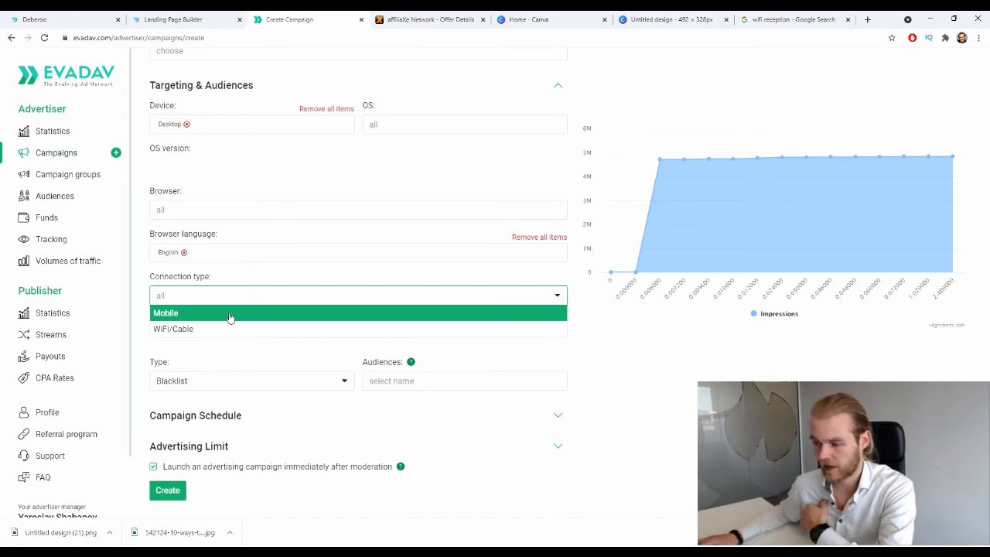
left_click(197, 313)
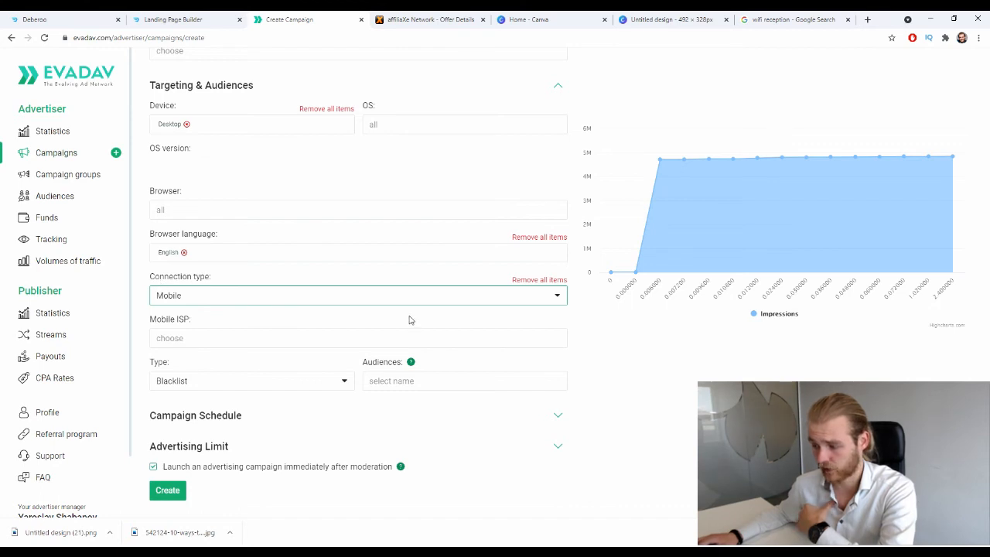
left_click(534, 280)
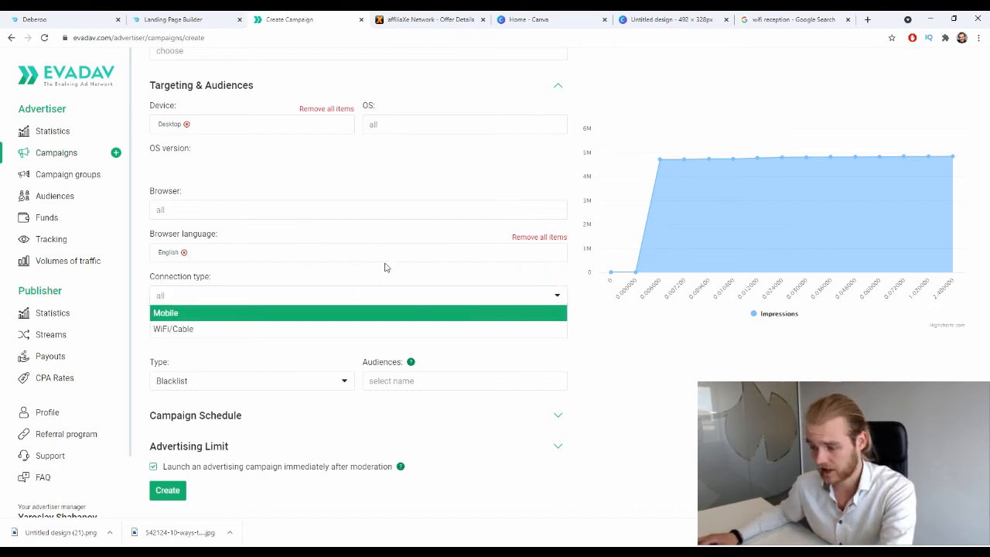
left_click(237, 276)
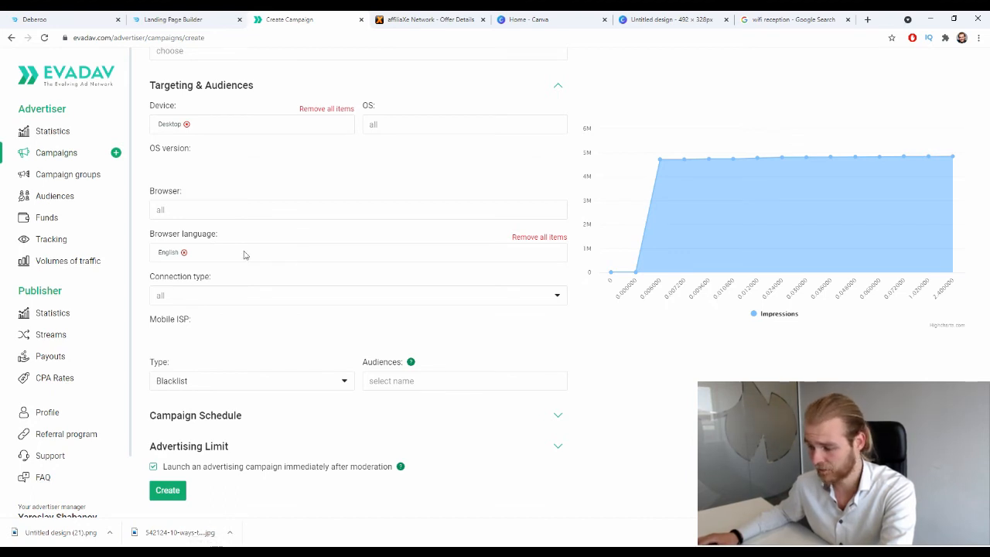
Try Mobile as the connection type to check the offered mobile ISPs, and reset the connection type to all
left_click(206, 296)
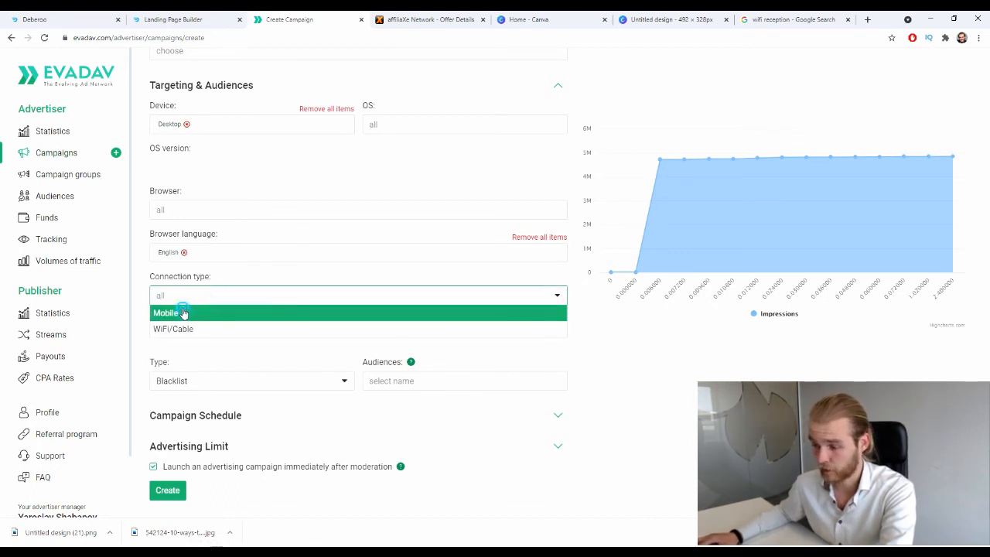
left_click(182, 310)
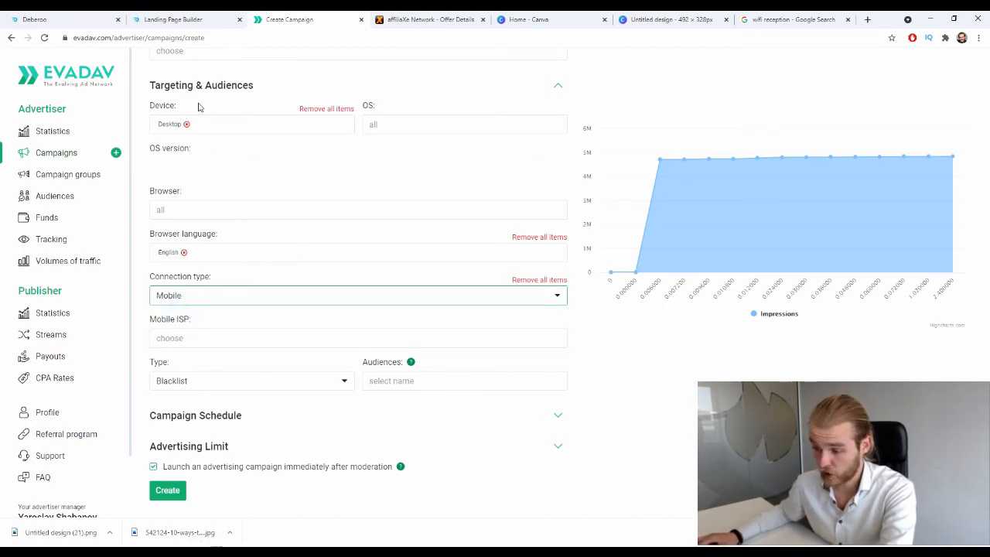
left_click(185, 343)
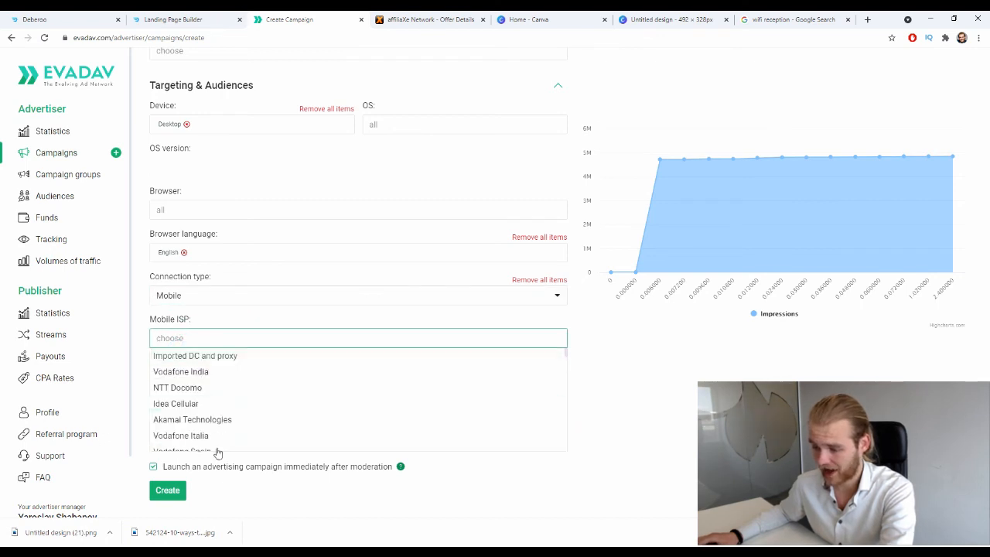
scroll(554, 342, "up", 1)
left_click(551, 334)
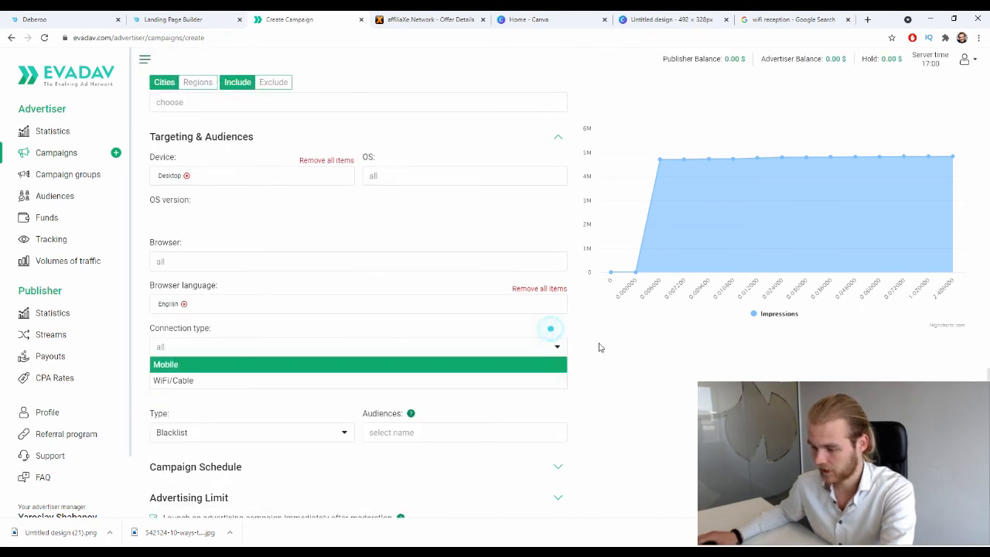
scroll(617, 349, "down", 1)
left_click(617, 341)
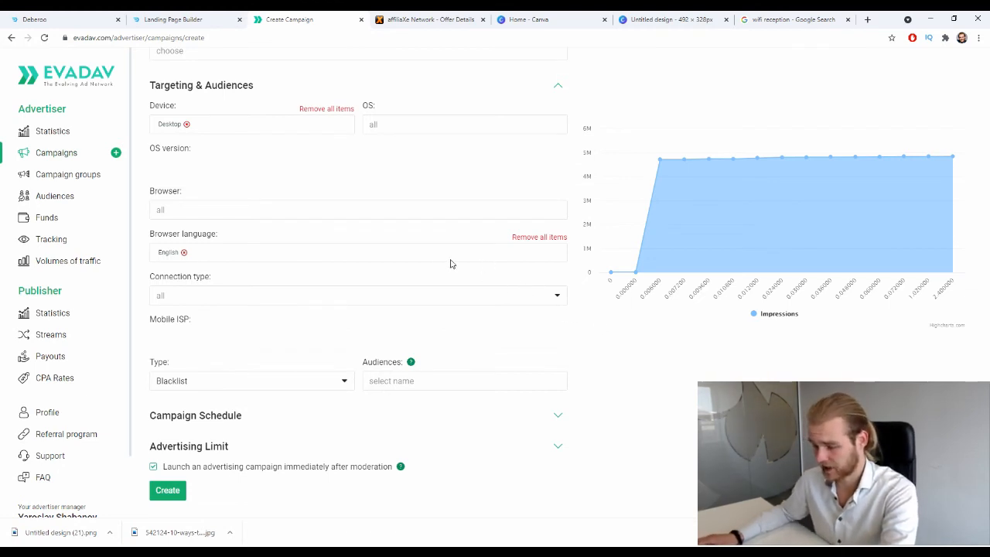
Try the other audience list type, restore Blacklist, and check the Audiences field without adding an audience
left_click(340, 380)
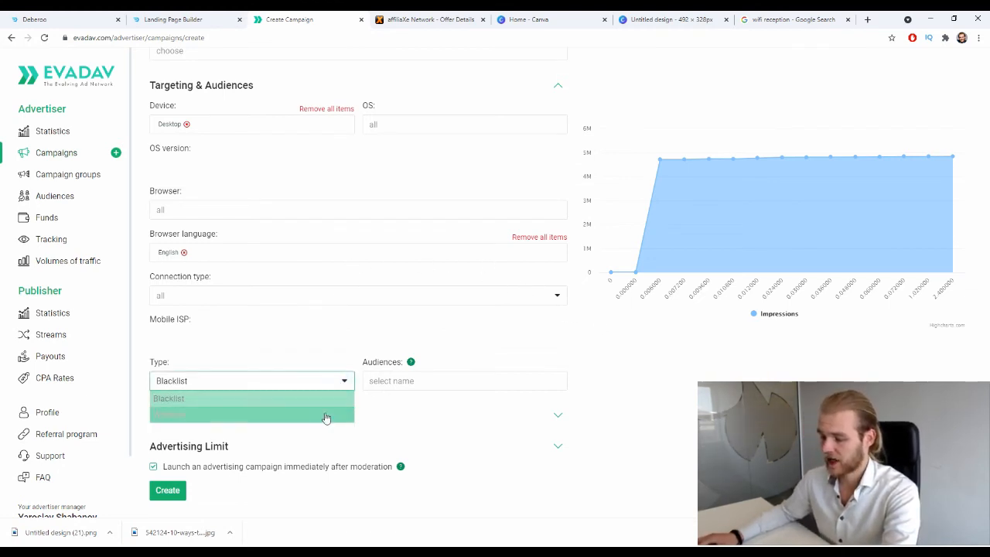
left_click(326, 417)
left_click(329, 380)
left_click(302, 398)
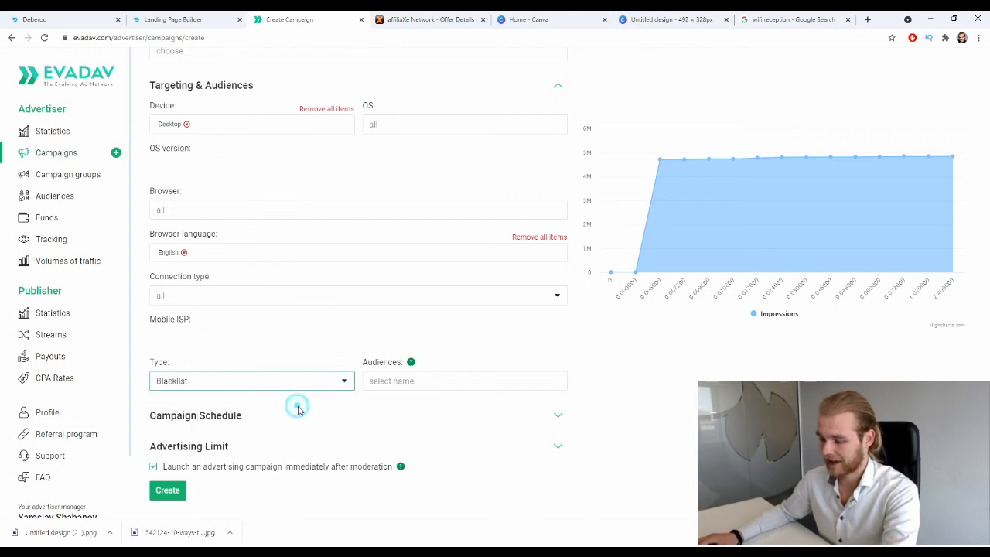
left_click(386, 380)
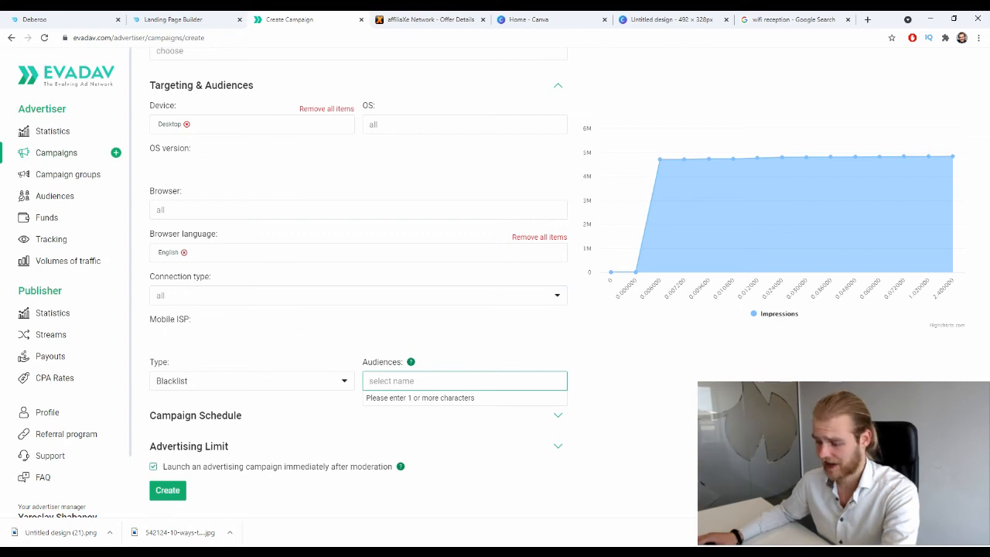
Check the Campaign Schedule settings, trying the display period option and turning it off again
left_click(557, 416)
scroll(571, 348, "down", 3)
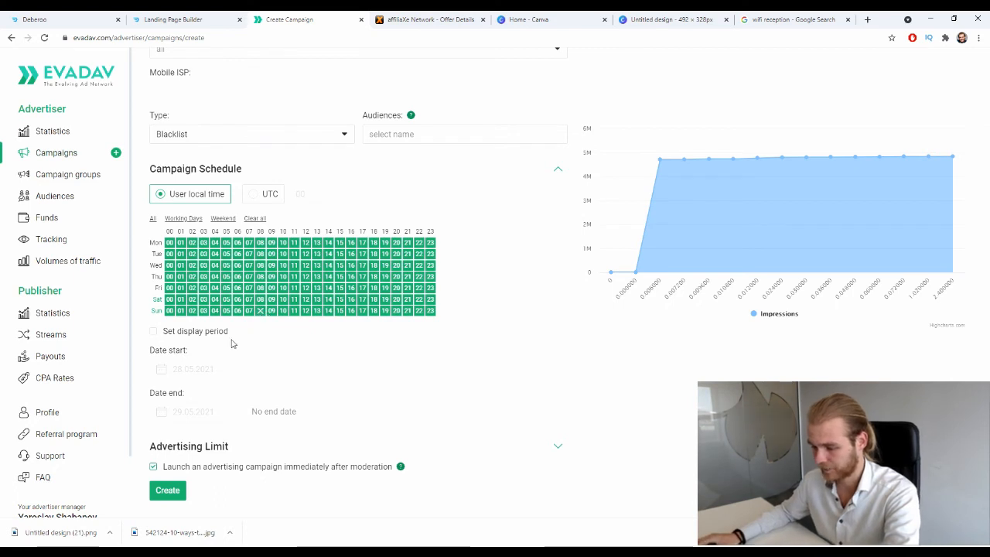
left_click(154, 331)
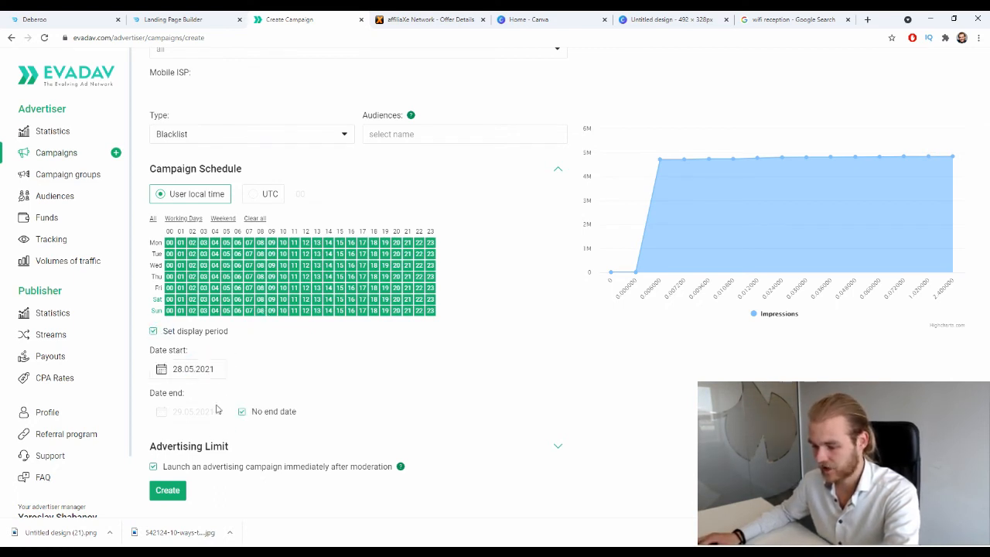
left_click(177, 333)
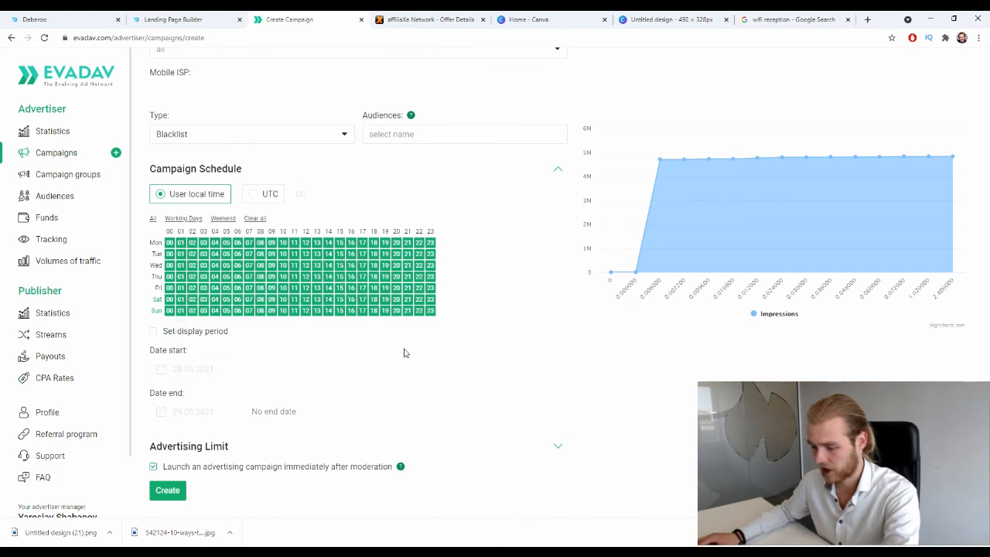
left_click(558, 169)
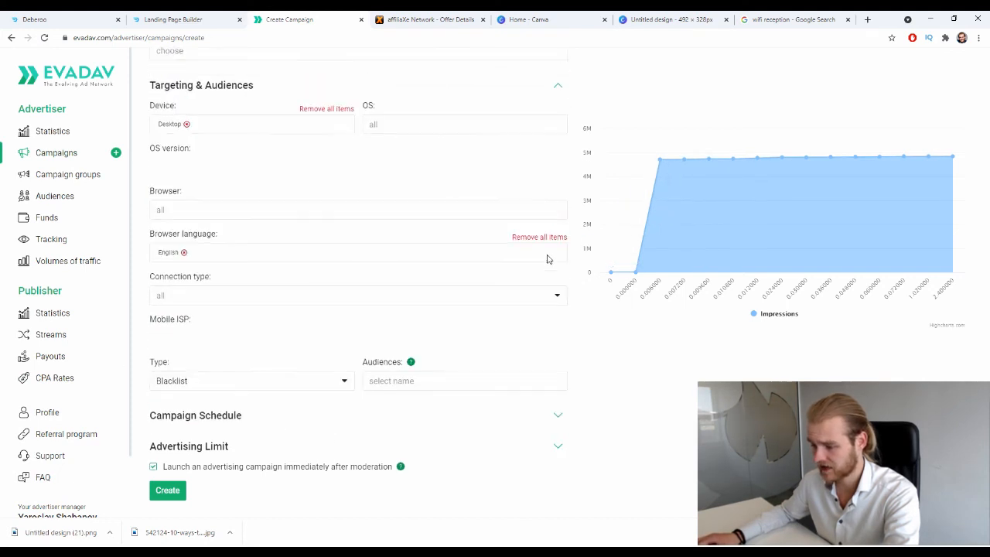
Set the campaign's daily budget to $250 in the advertising limits
left_click(558, 447)
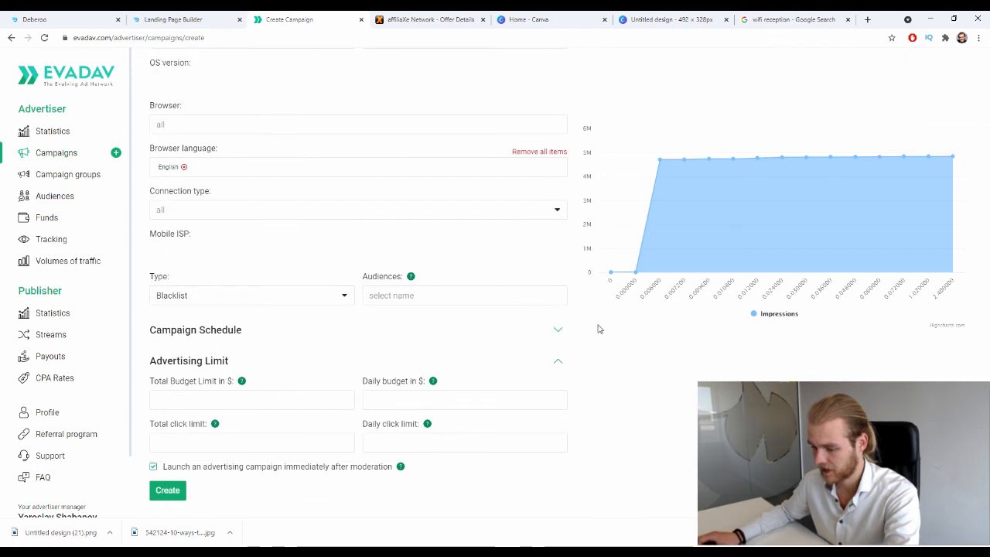
left_click(239, 403)
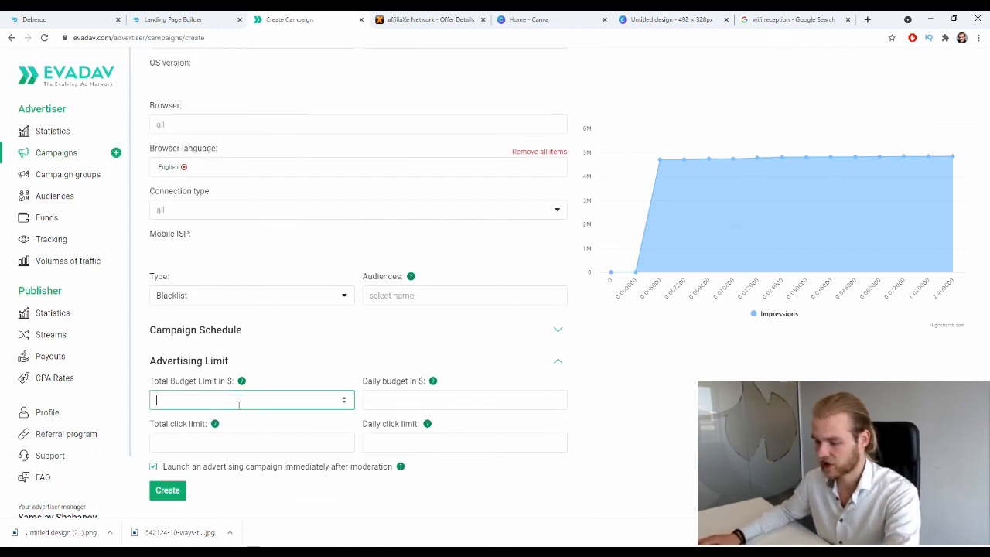
left_click(395, 402)
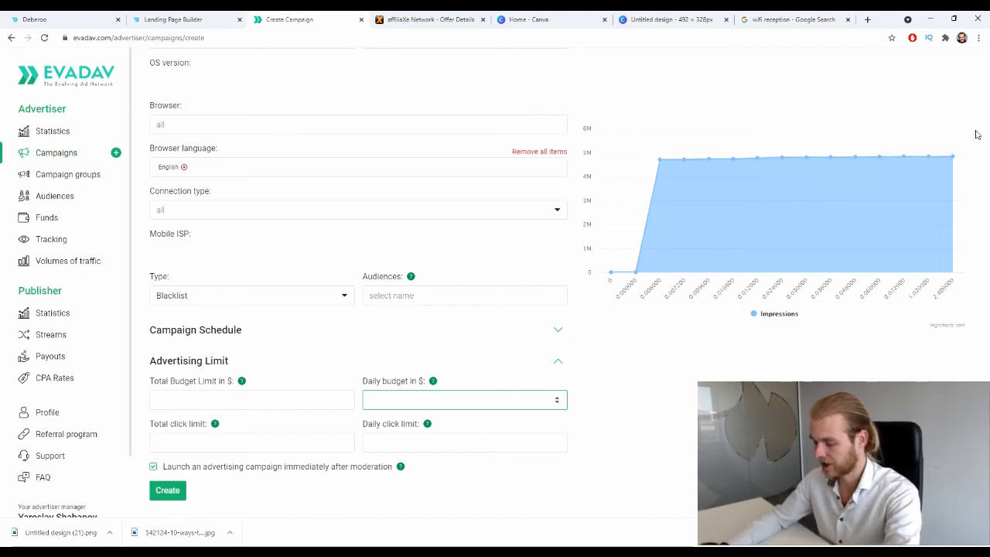
left_click(643, 408)
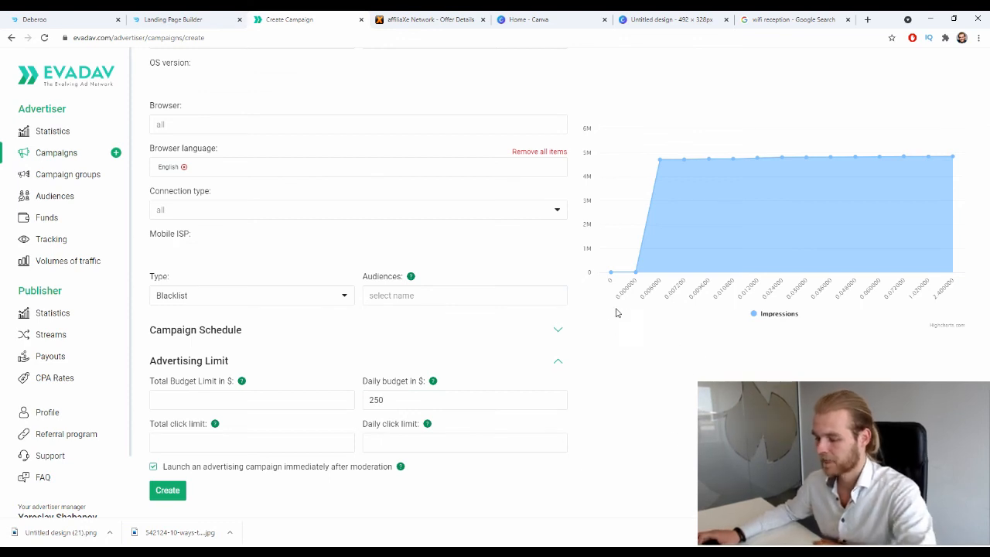
left_click(241, 442)
left_click(372, 439)
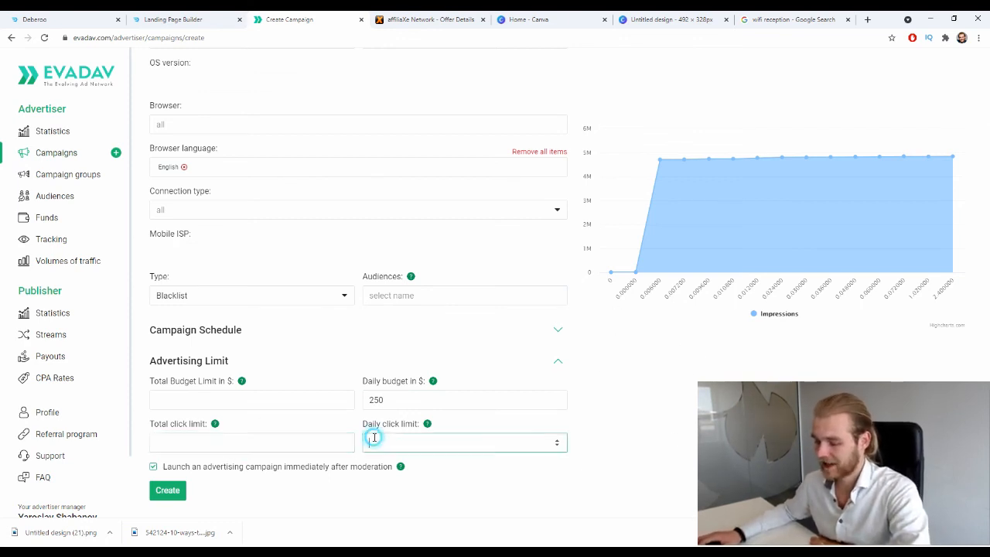
left_click(289, 442)
left_click(693, 388)
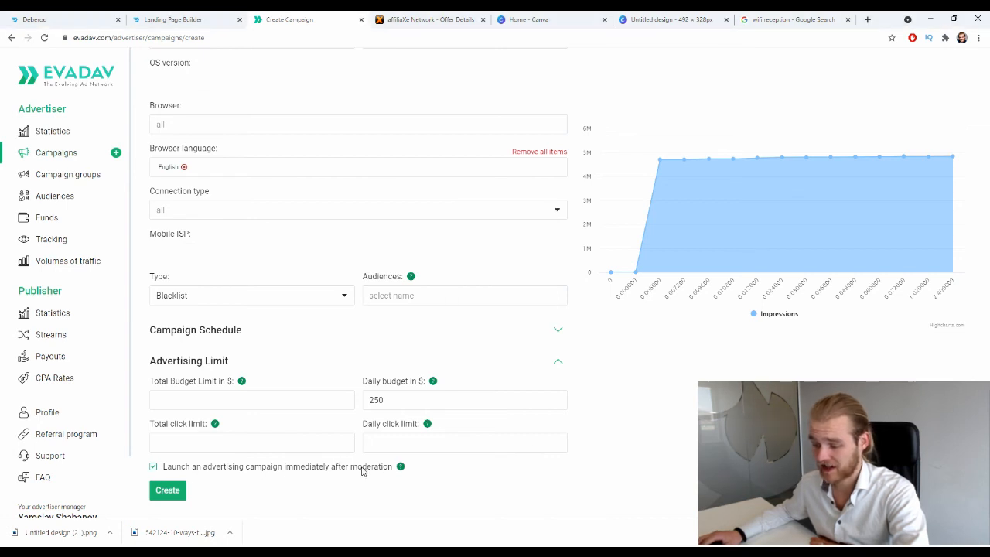
Turn off launching the campaign immediately after moderation and try to create the campaign
left_click(154, 467)
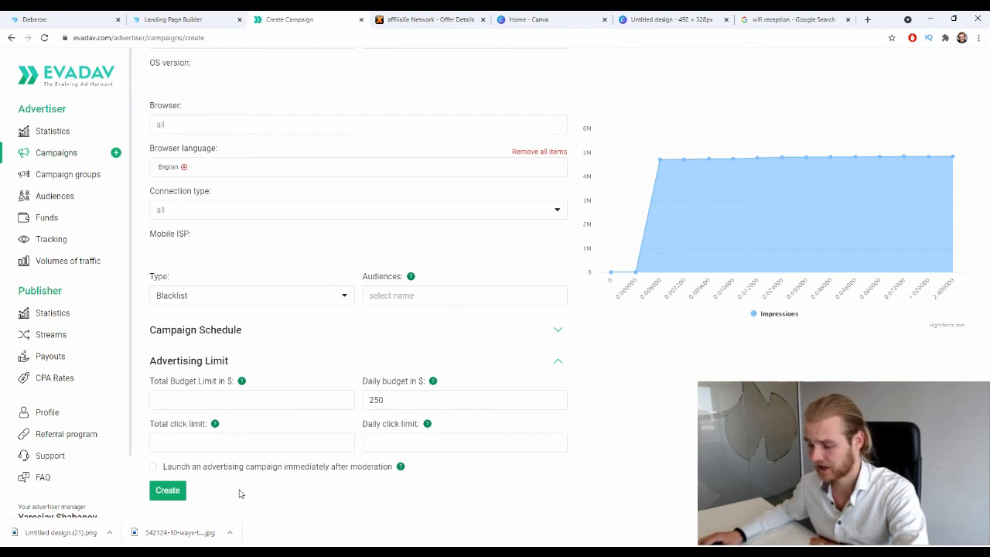
left_click(161, 490)
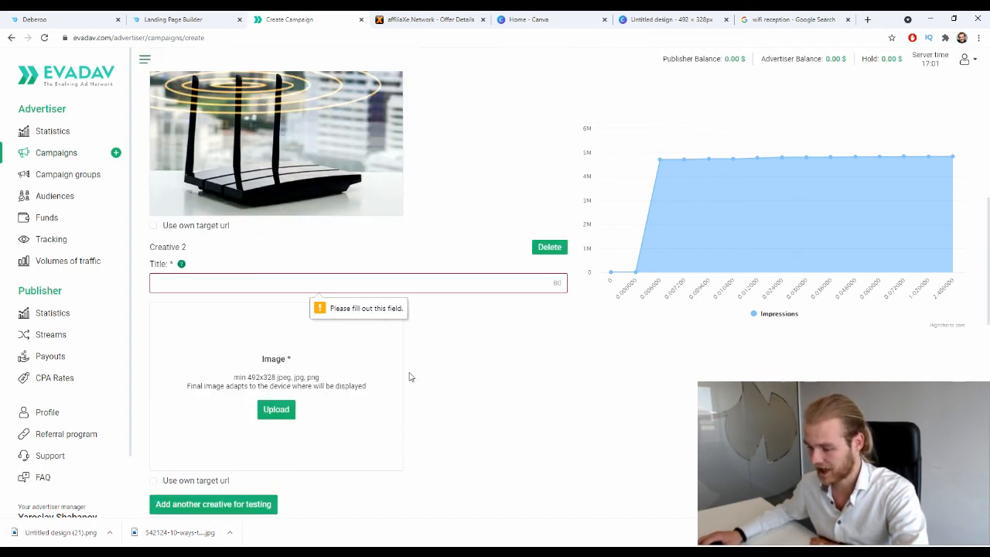
Delete the empty Creative 2 and create the campaign
scroll(457, 343, "down", 2)
scroll(449, 333, "up", 3)
scroll(446, 336, "down", 3)
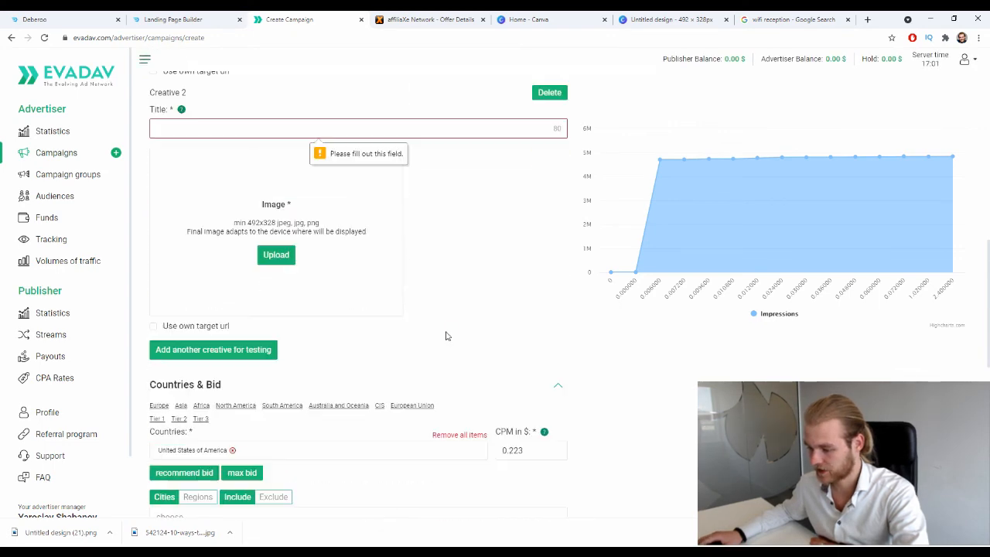
scroll(442, 335, "up", 2)
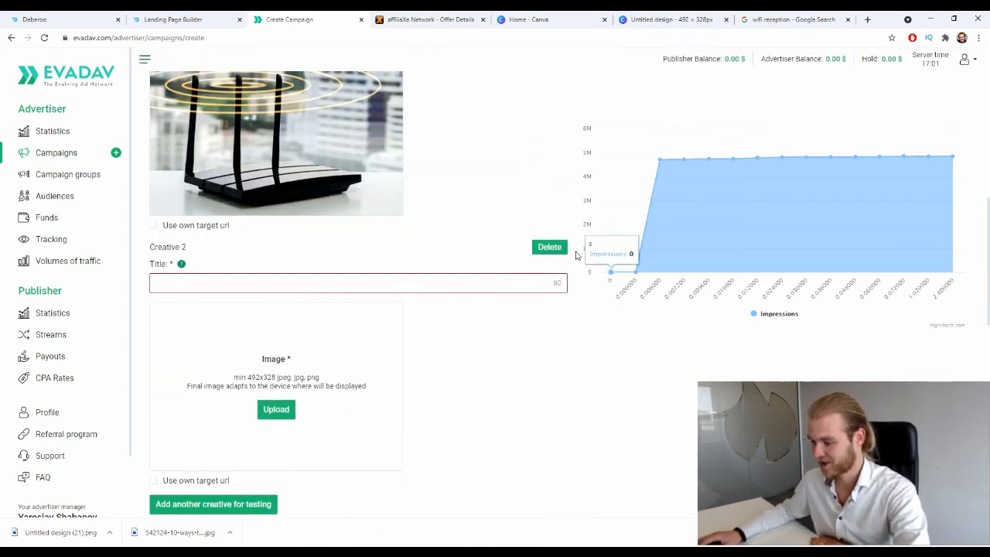
scroll(573, 255, "down", 10)
left_click(155, 492)
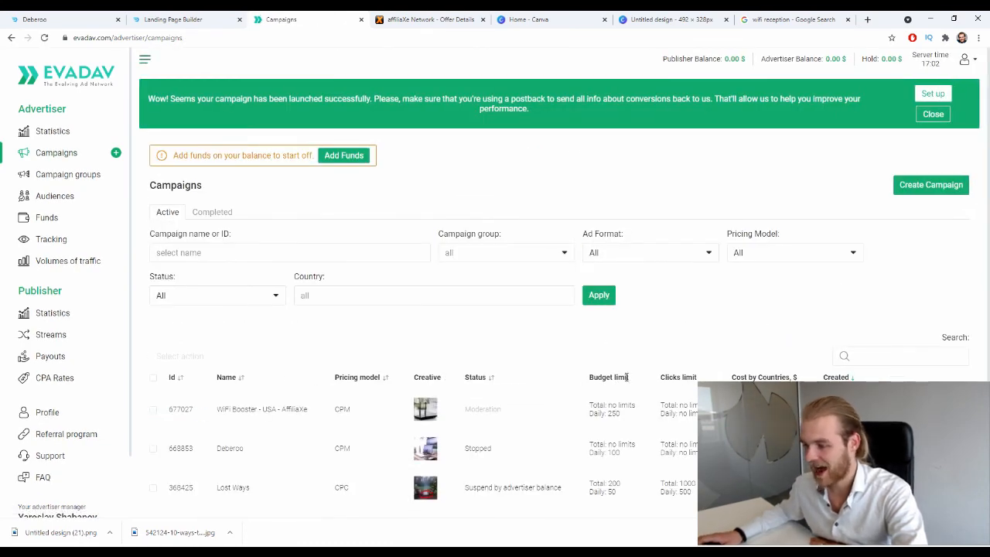
Check the entry for the WiFi Booster - USA - AffiliaXe campaign in the campaigns list
scroll(681, 260, "down", 1)
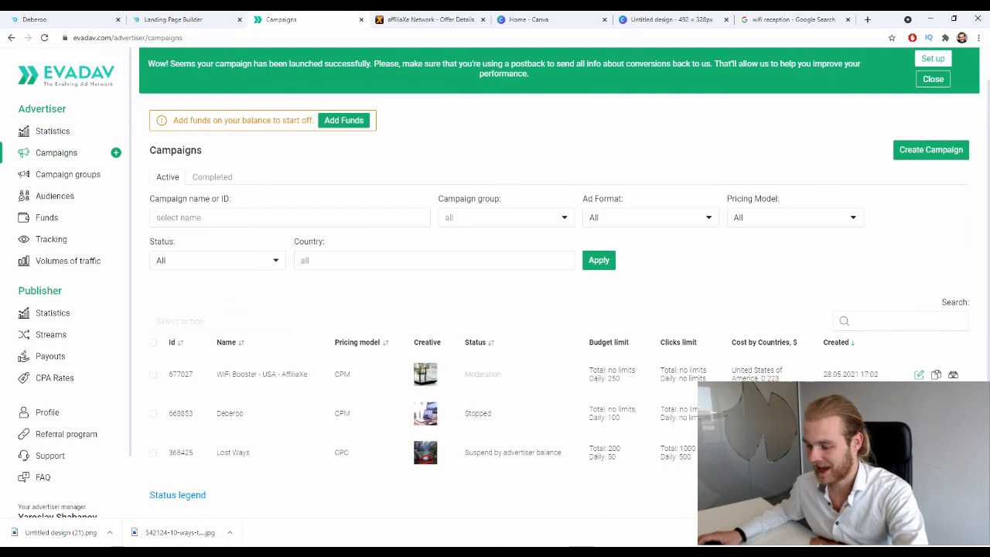
scroll(327, 361, "up", 1)
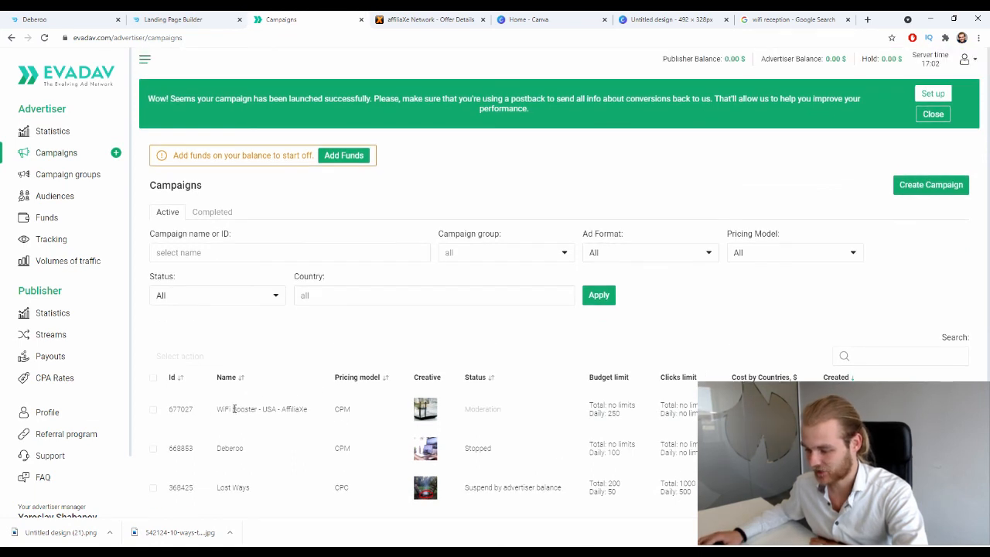
left_click_drag(211, 408, 327, 408)
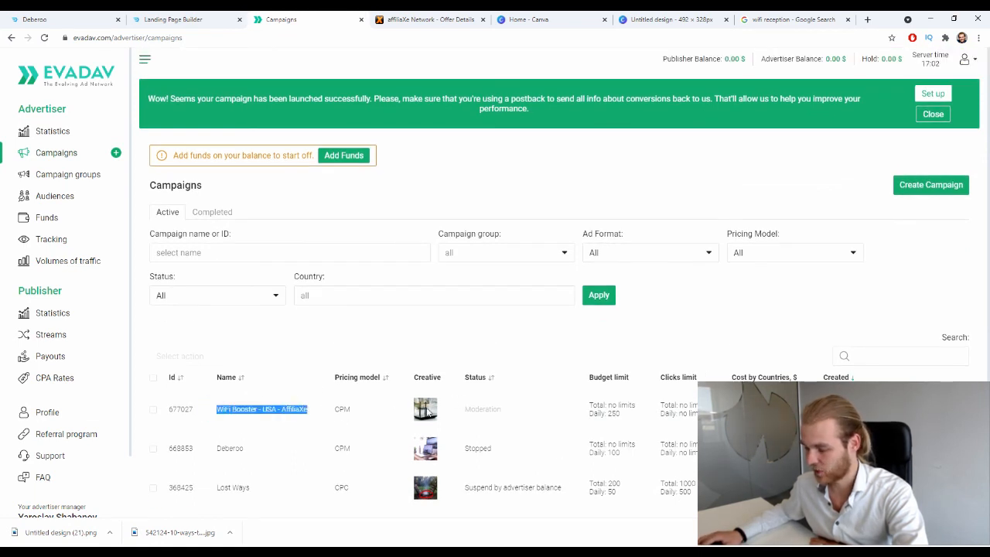
left_click(418, 321)
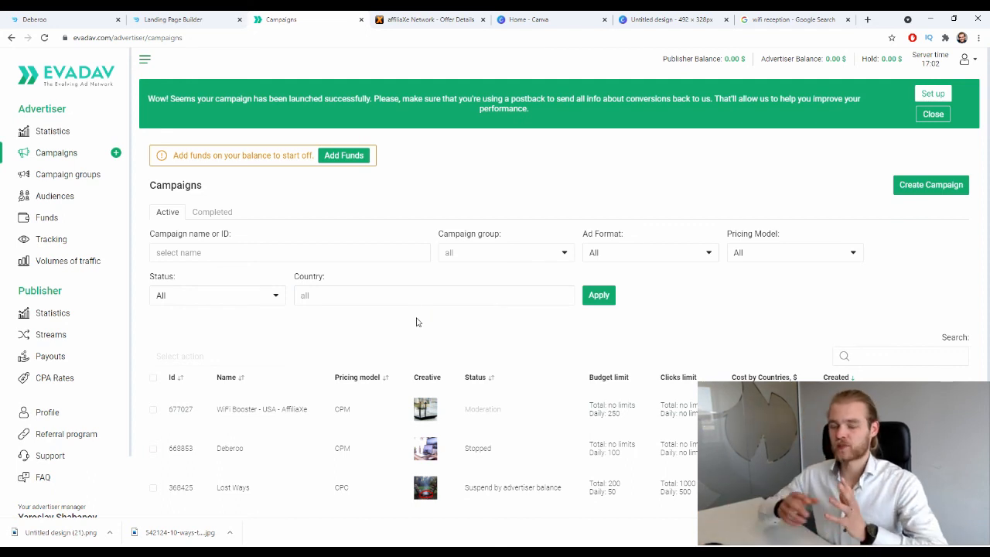